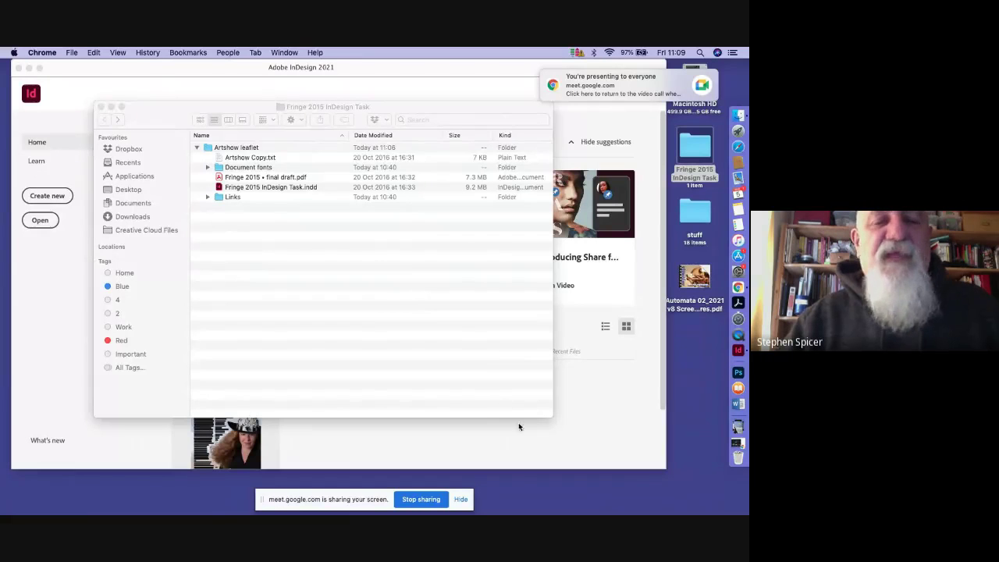
- Bring InDesign to the front and start a new document from the Home screen
{"action": "left_click", "coordinate": [394, 456]}
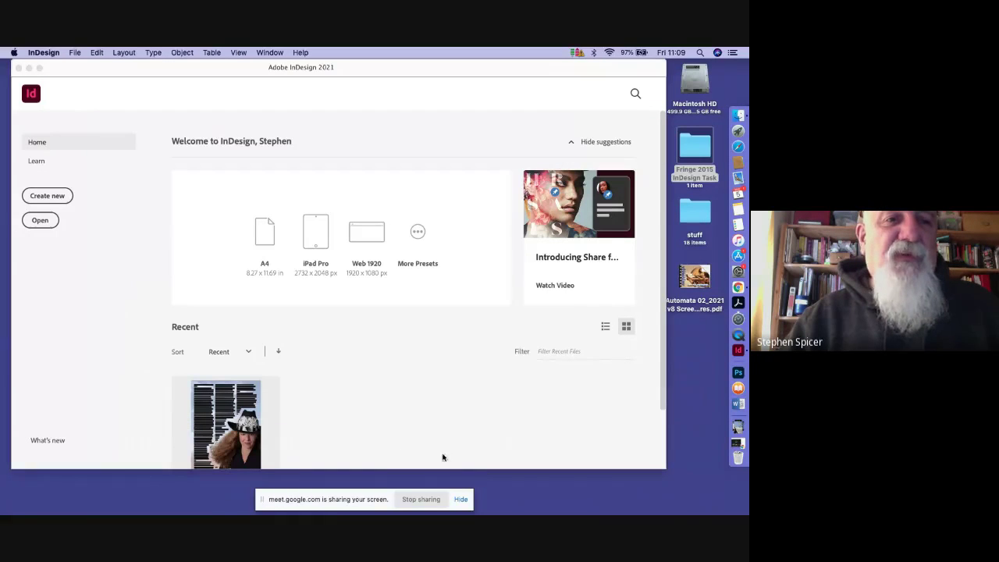
{"action": "left_click", "coordinate": [59, 196]}
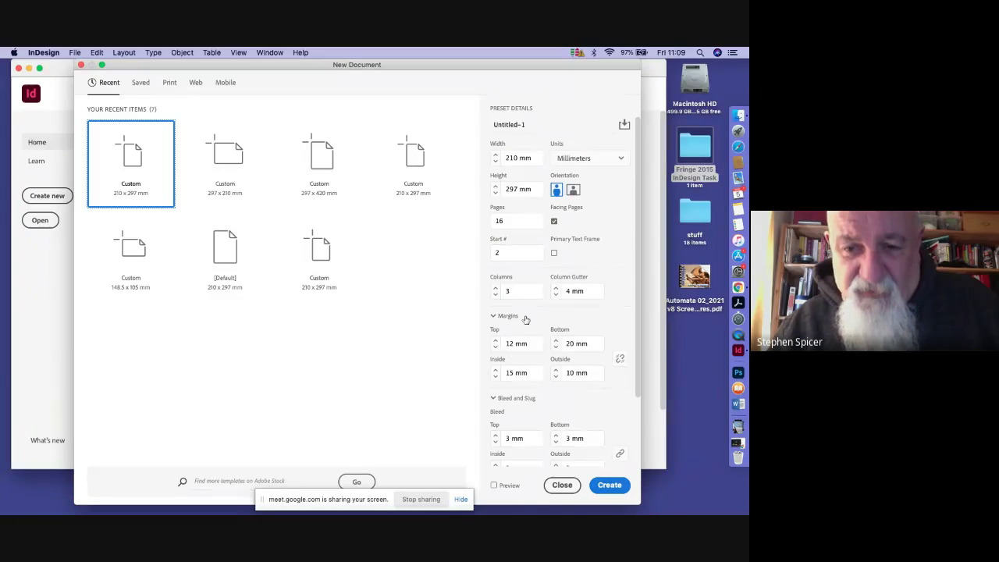
- Set the top margin to 25 mm and outside to 15 mm, then create the A4 document
{"action": "scroll", "coordinate": [521, 347], "scroll_direction": "down", "scroll_amount": 3}
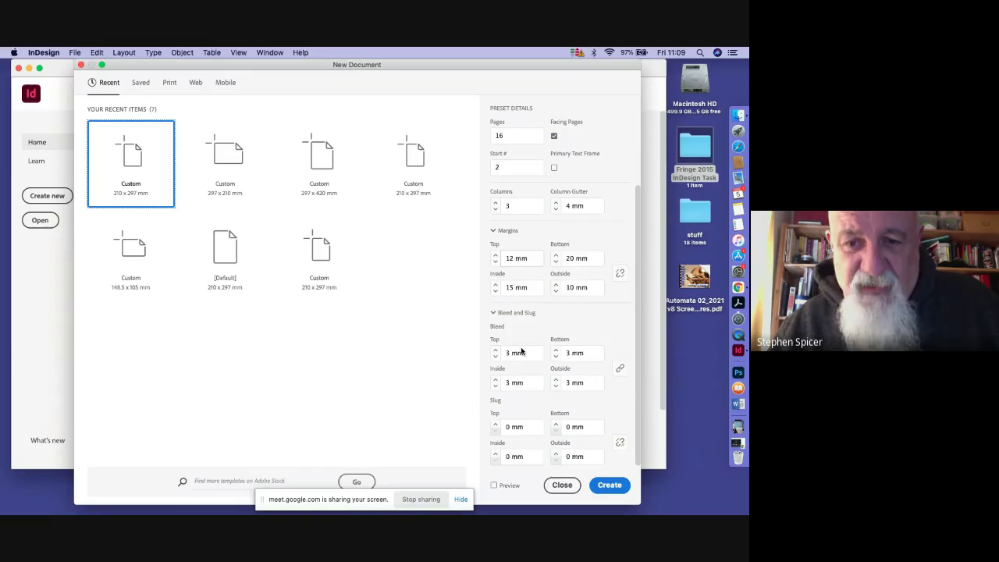
{"action": "left_click", "coordinate": [494, 258]}
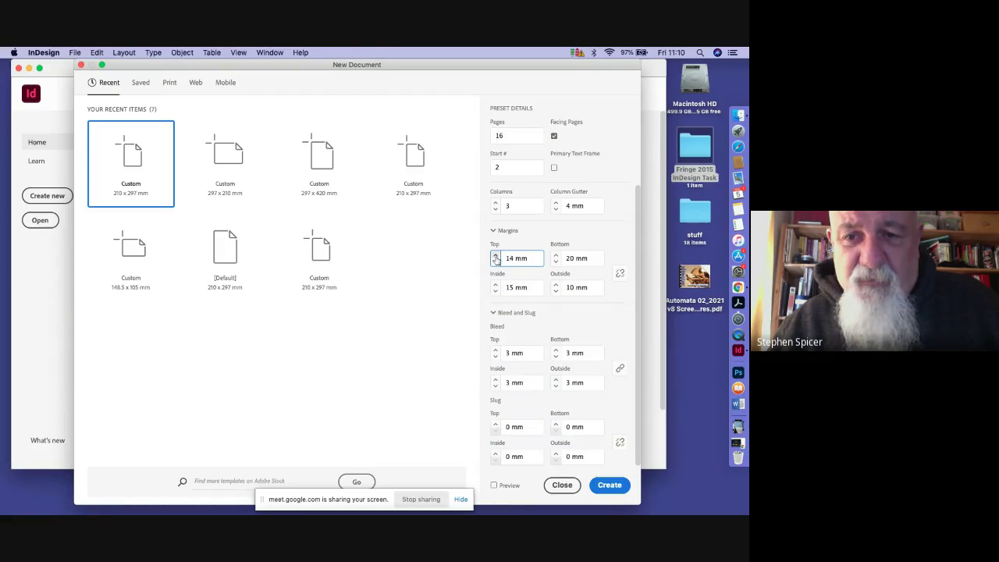
{"action": "left_click", "coordinate": [494, 255]}
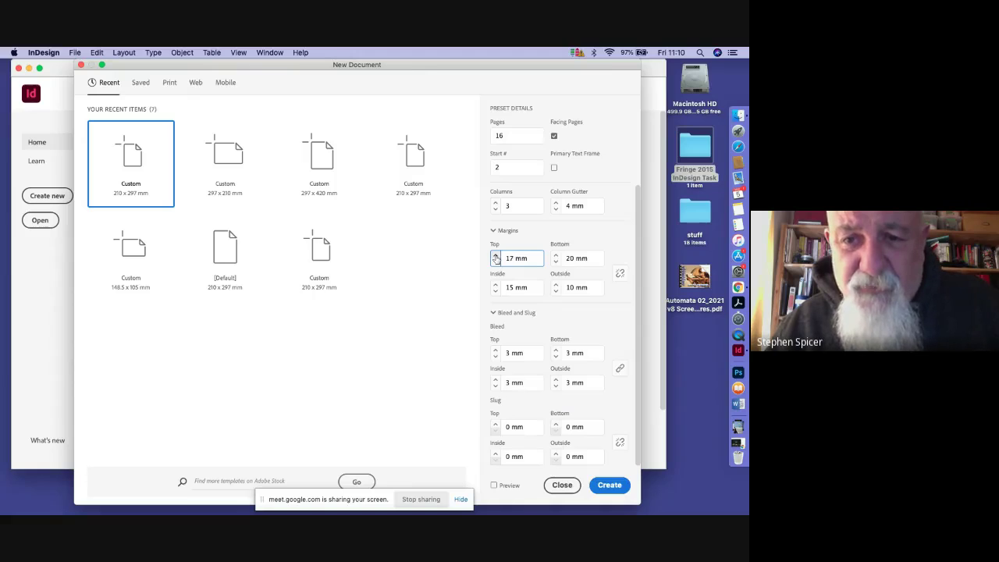
{"action": "left_click", "coordinate": [495, 256]}
{"action": "left_click", "coordinate": [495, 256]}
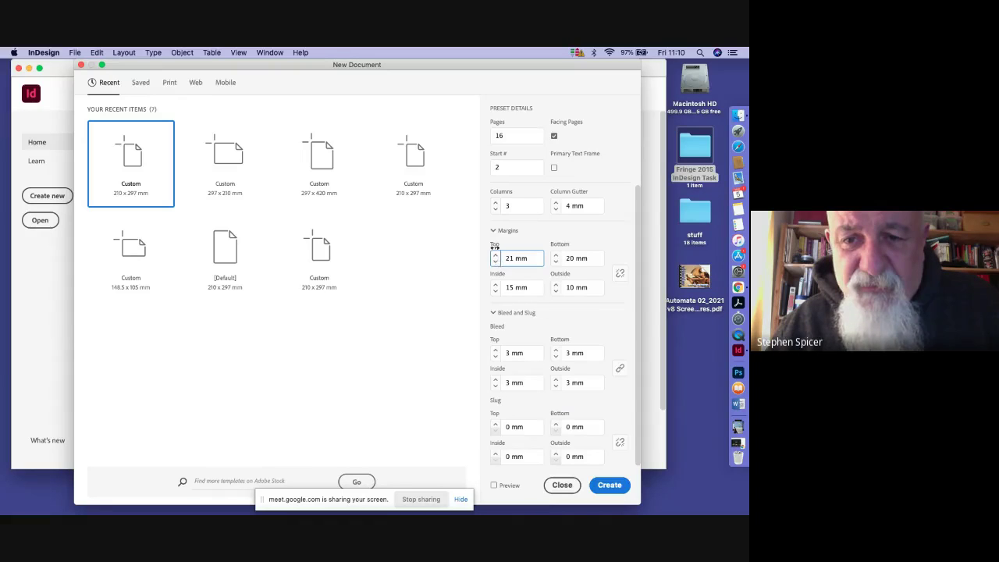
{"action": "left_click", "coordinate": [494, 256]}
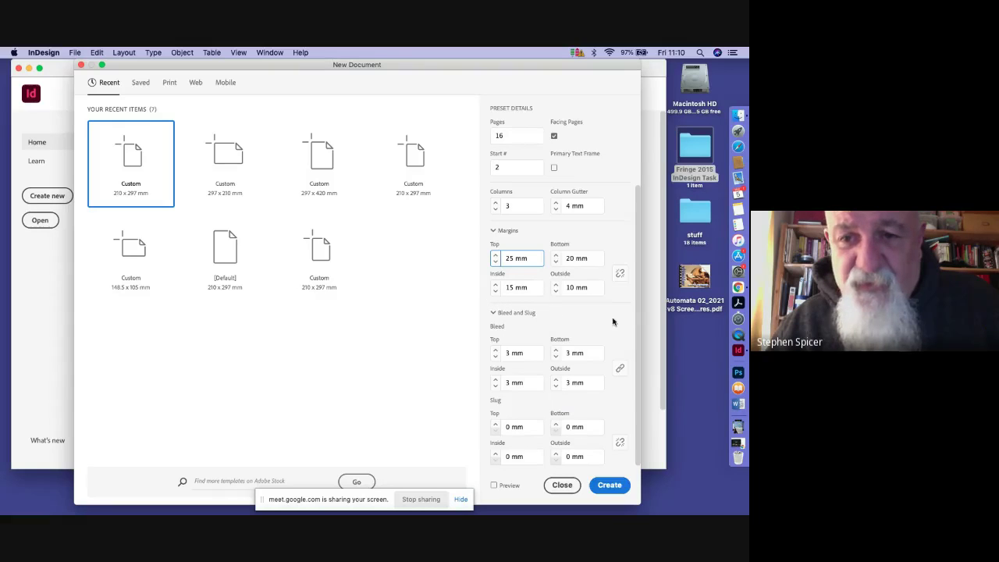
{"action": "left_click", "coordinate": [556, 291]}
{"action": "left_click", "coordinate": [556, 292]}
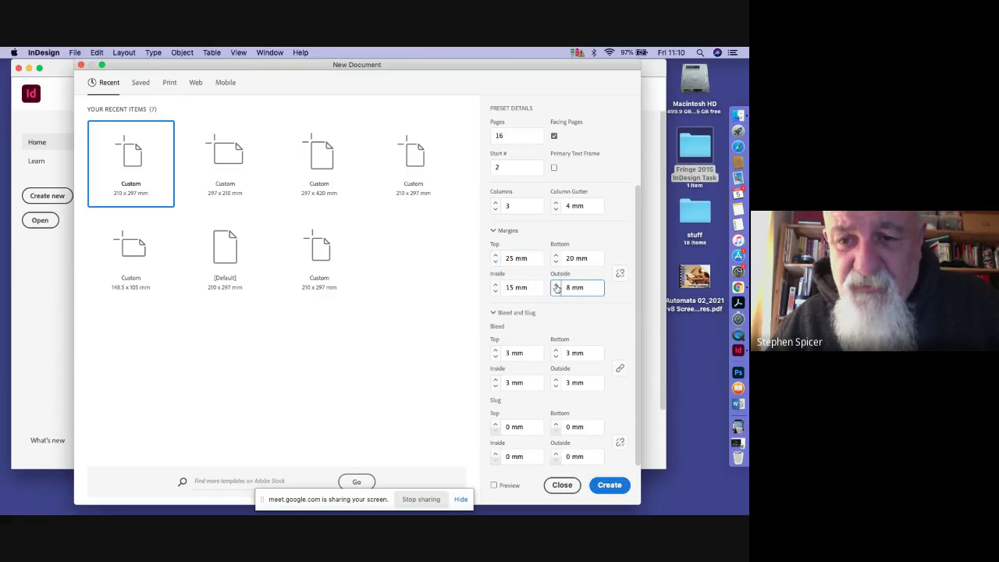
{"action": "left_click_drag", "start_coordinate": [593, 288], "coordinate": [543, 286]}
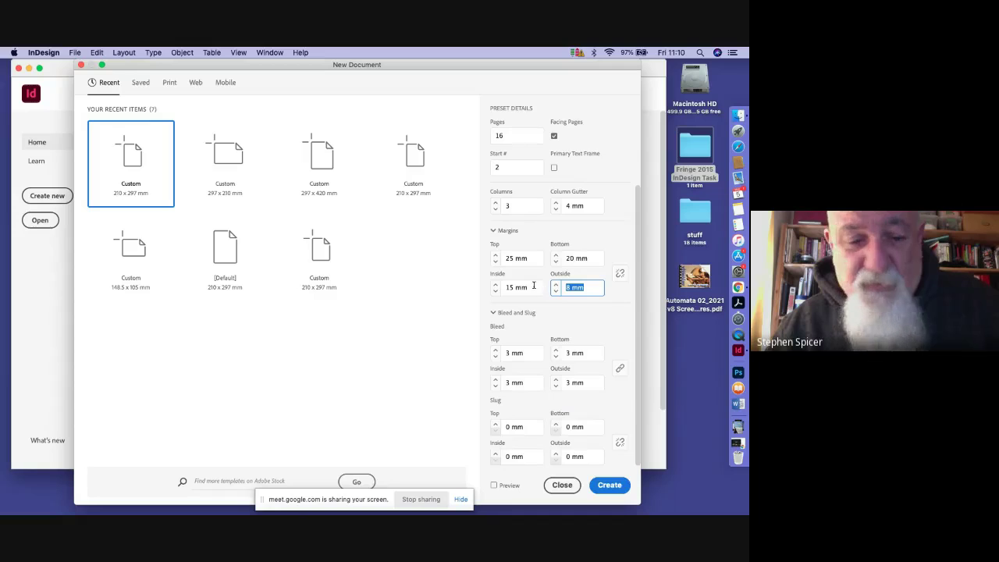
{"action": "type", "text": "15"}
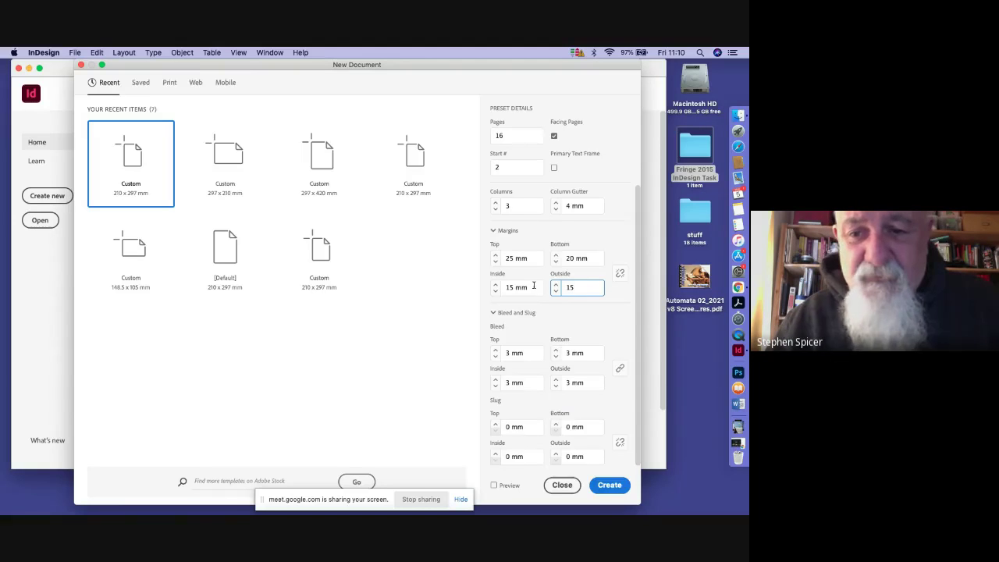
{"action": "left_click", "coordinate": [609, 486]}
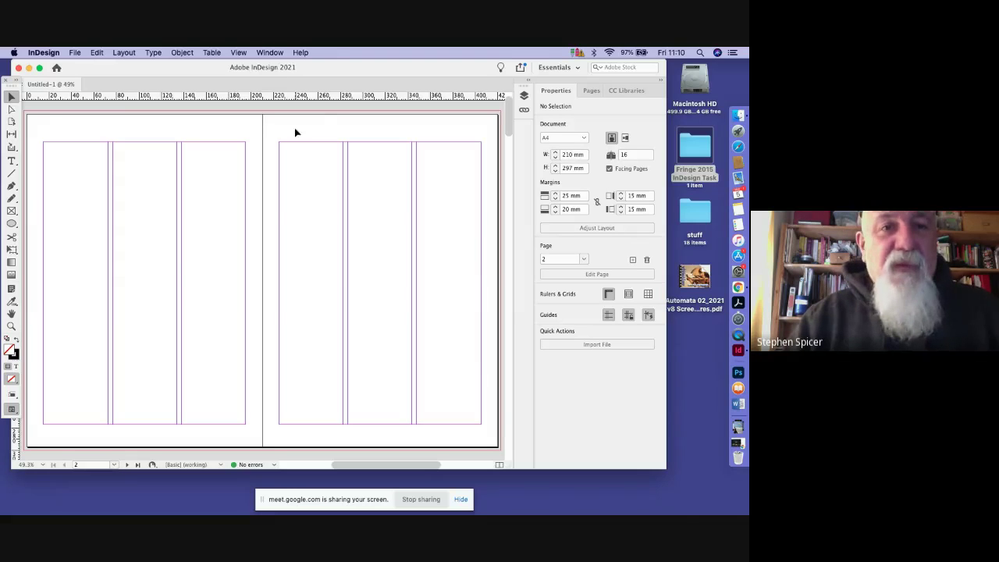
- Nudge the program window right and pick the Type tool for working with text
{"action": "left_click_drag", "start_coordinate": [311, 67], "coordinate": [327, 65]}
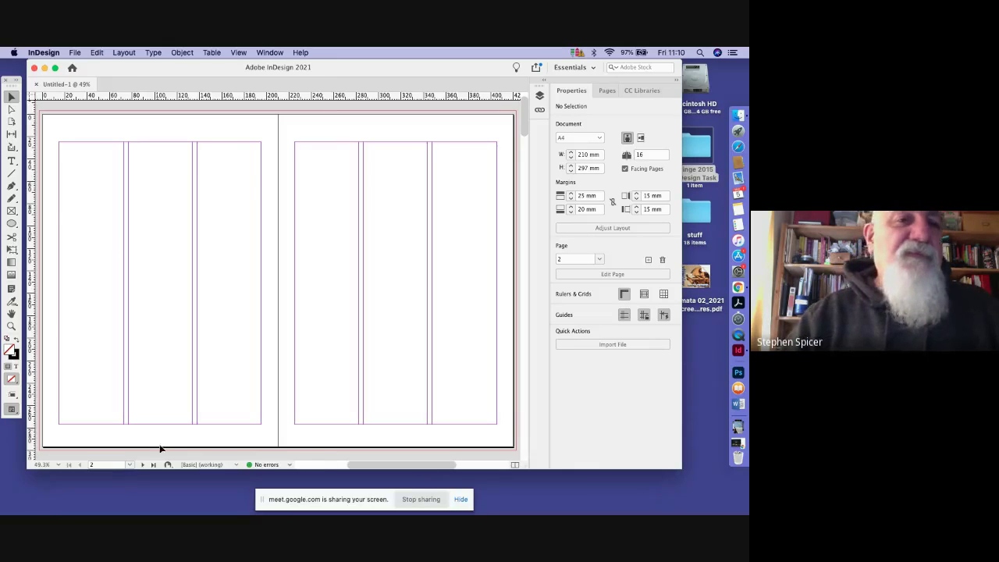
{"action": "left_click", "coordinate": [12, 326]}
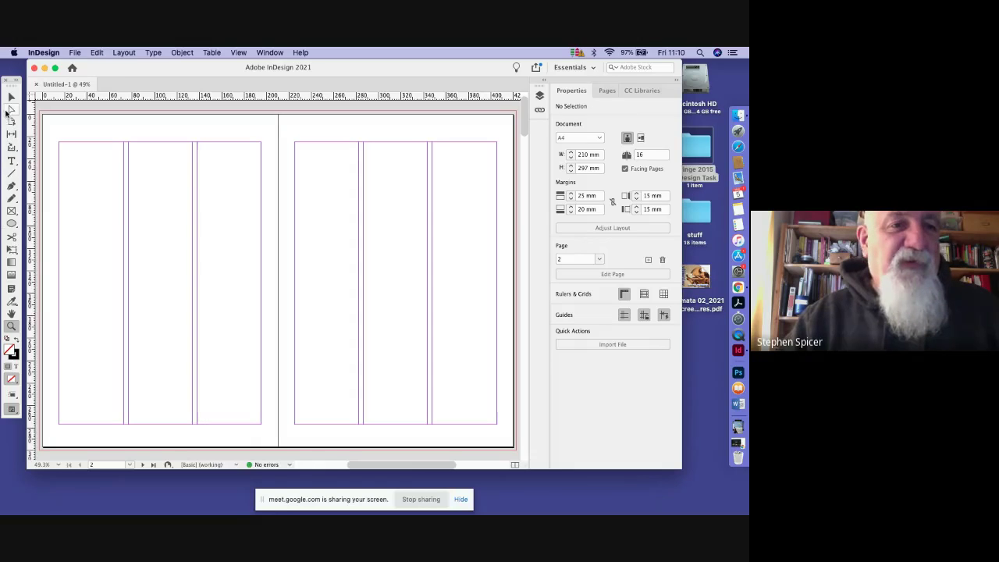
{"action": "left_click", "coordinate": [11, 162]}
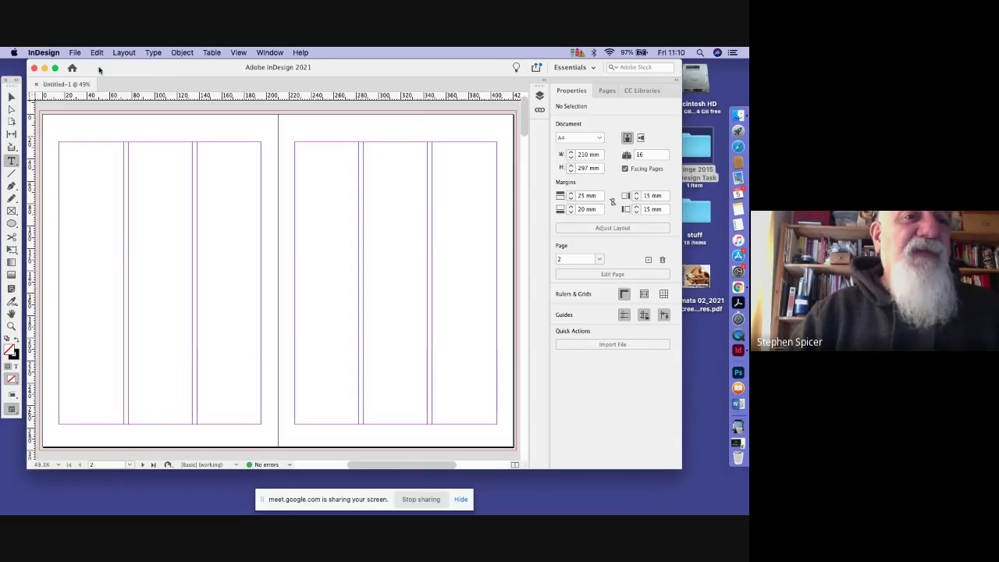
{"action": "left_click", "coordinate": [74, 52]}
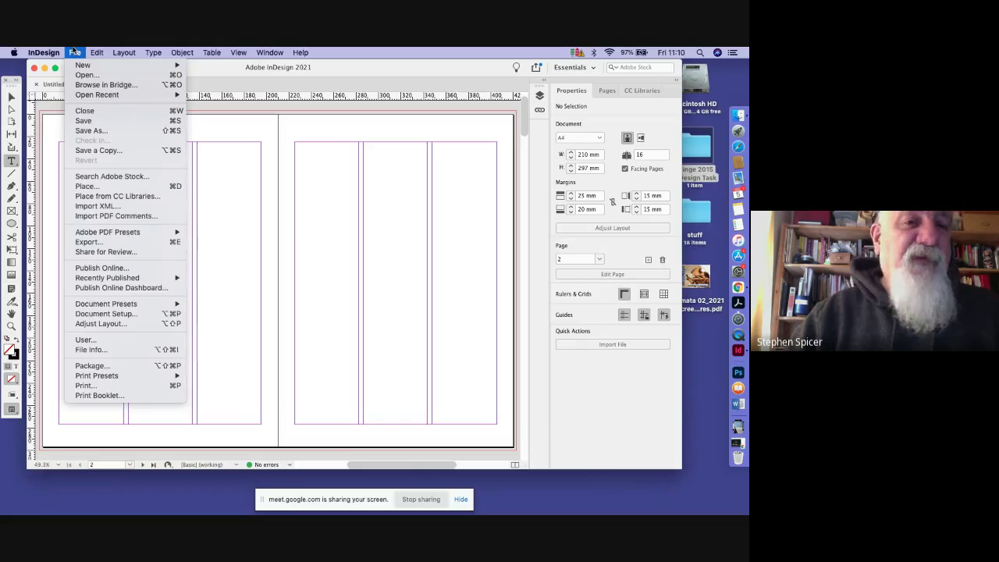
- Load Artshow Copy.txt from Fringe 2015 InDesign Task > Artshow leaflet for placing
{"action": "left_click", "coordinate": [99, 185]}
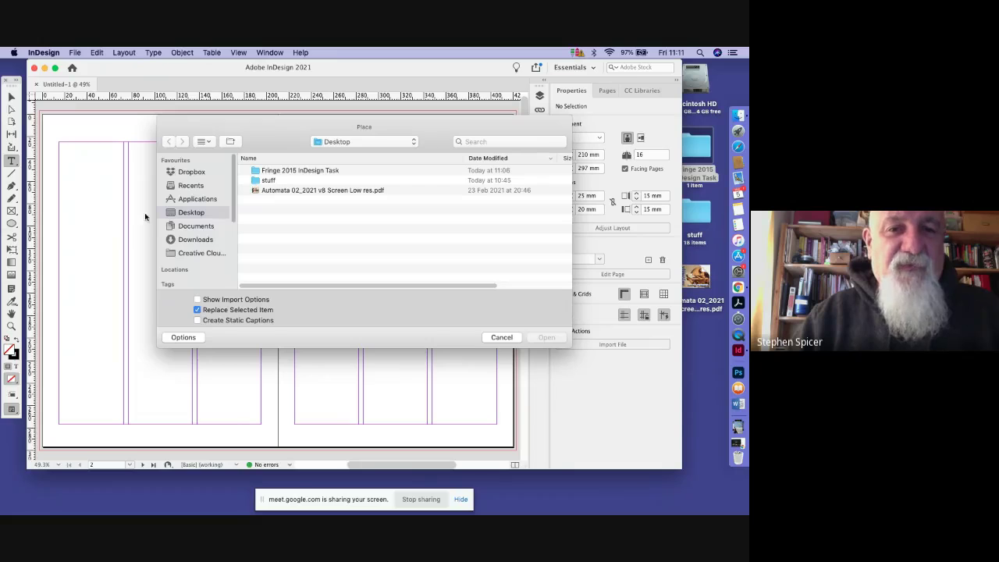
{"action": "double_click", "coordinate": [320, 171]}
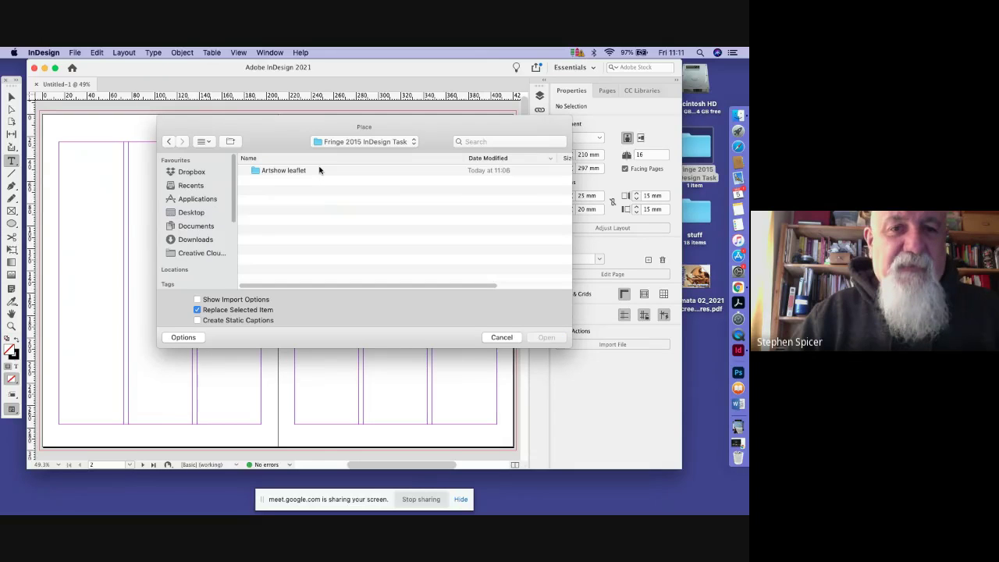
{"action": "double_click", "coordinate": [301, 173]}
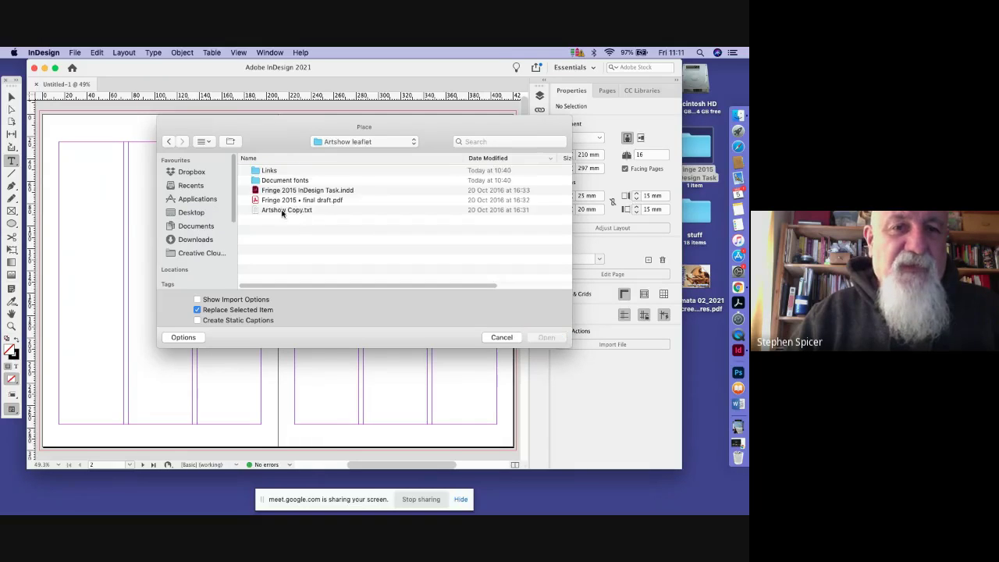
{"action": "left_click", "coordinate": [309, 211]}
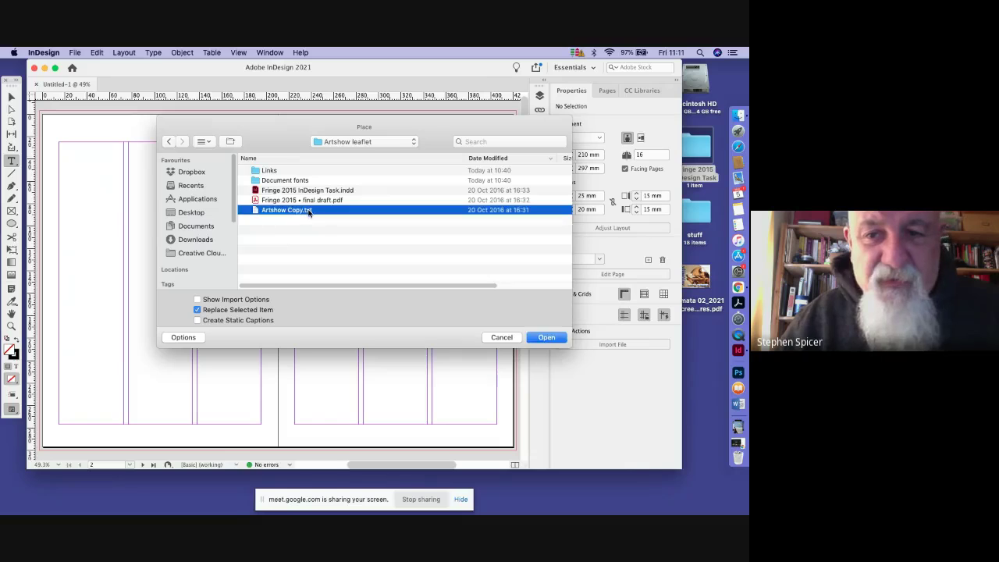
{"action": "left_click", "coordinate": [545, 339]}
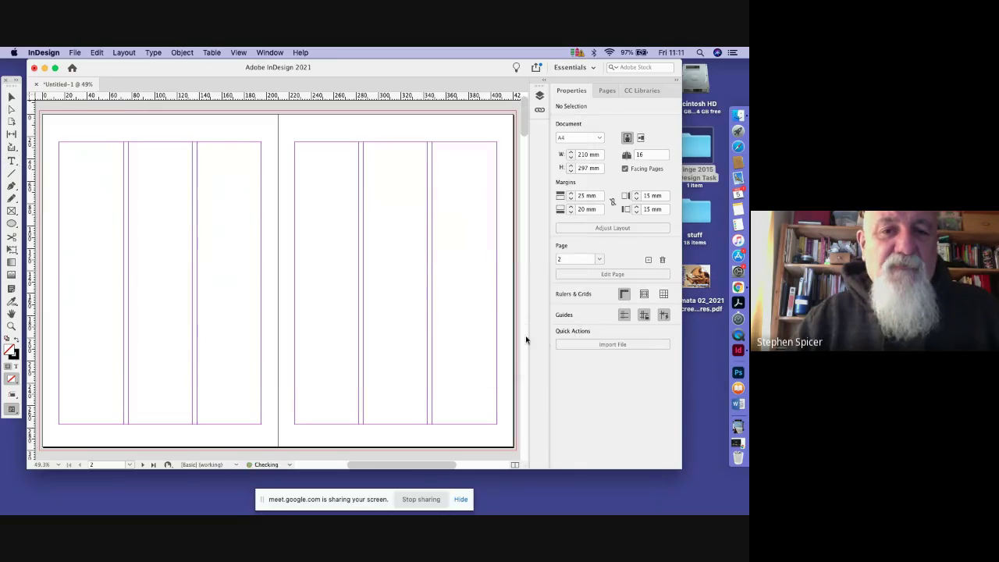
- Autoflow the Artshow copy from the top-left column through all six columns of the spread
{"action": "left_click", "coordinate": [53, 269]}
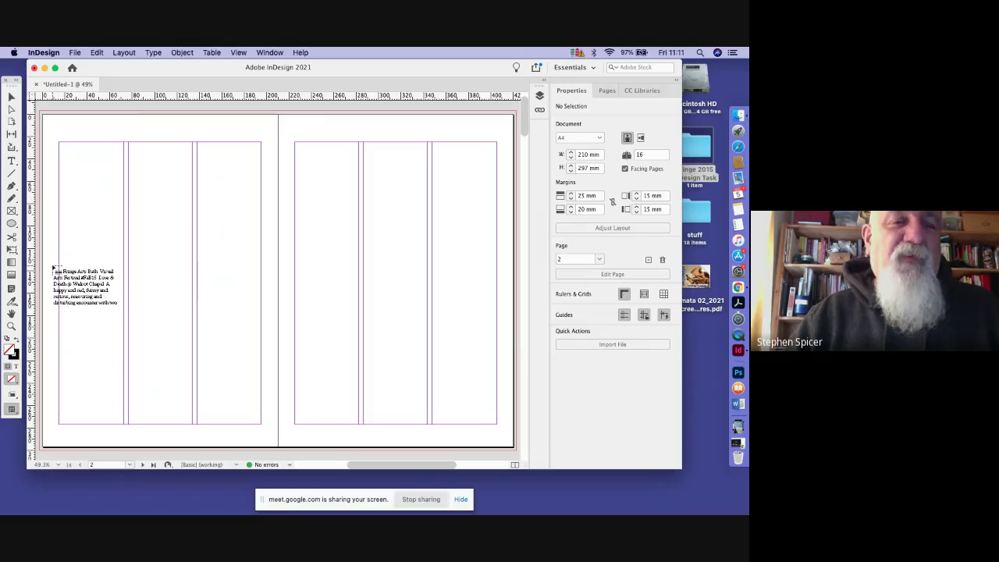
{"action": "left_click_drag", "start_coordinate": [54, 270], "coordinate": [78, 251]}
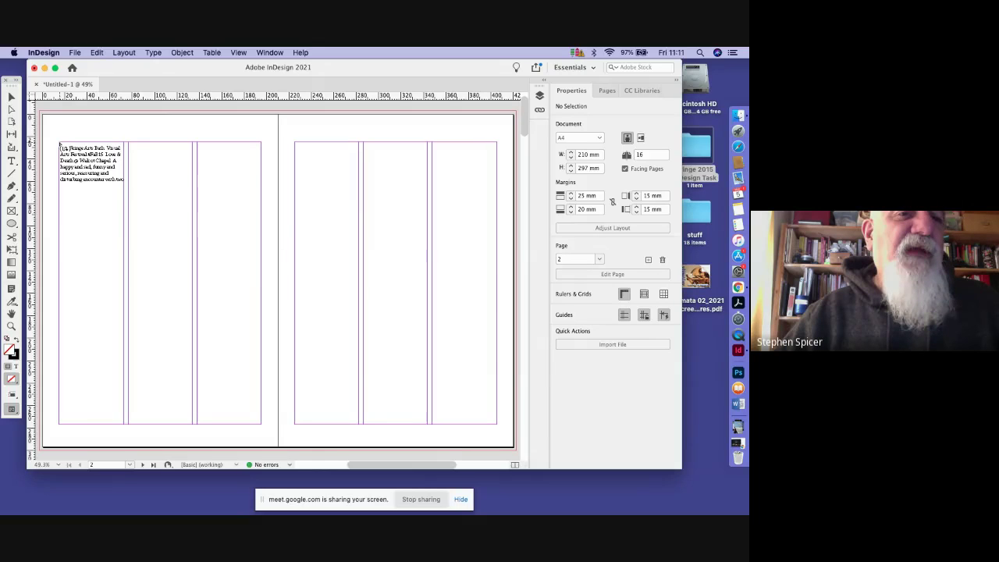
{"action": "key", "text": "Escape"}
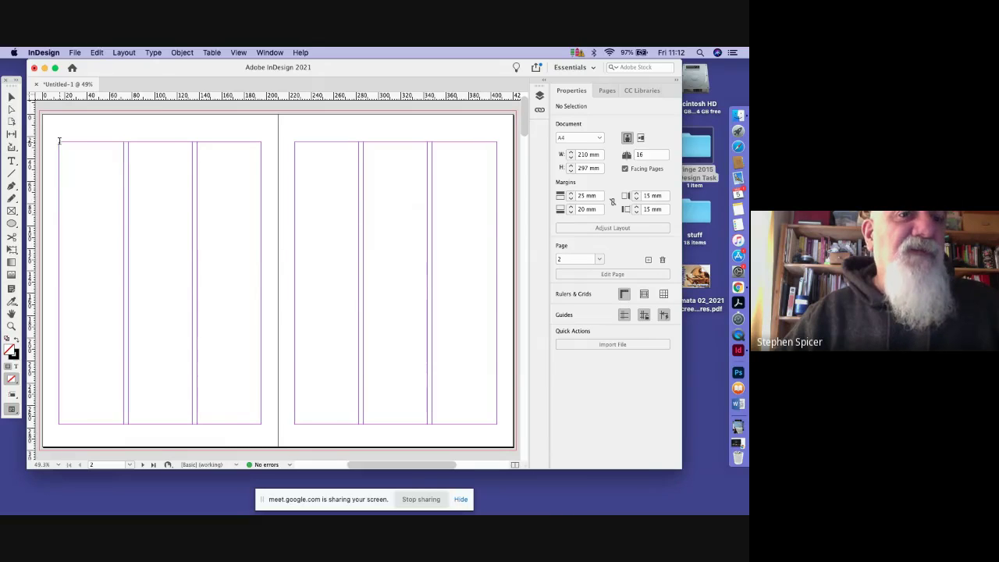
{"action": "left_click", "coordinate": [59, 141], "text": "shift"}
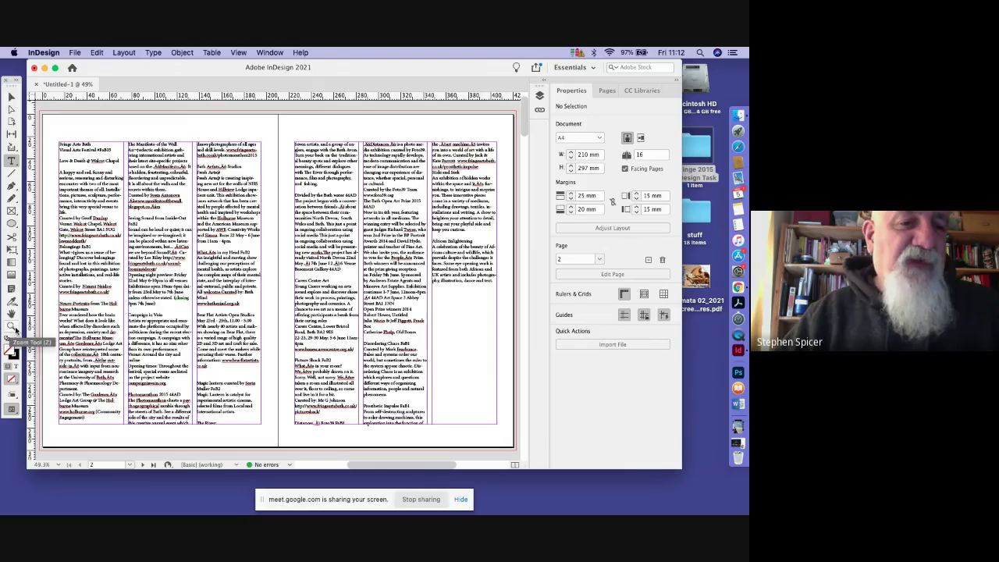
- Zoom into page 2 and select the Fringe Arts Bath and #FaB15 title lines for deletion
{"action": "left_click", "coordinate": [12, 326]}
{"action": "left_click_drag", "start_coordinate": [47, 125], "coordinate": [205, 289]}
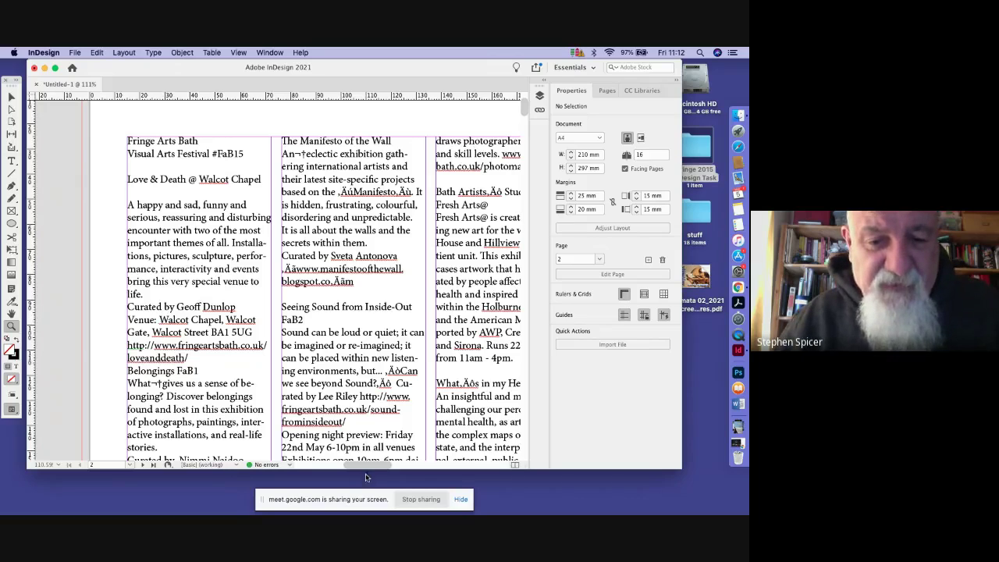
{"action": "mouse_move", "coordinate": [369, 467]}
{"action": "left_mouse_down"}
{"action": "mouse_move", "coordinate": [347, 460]}
{"action": "mouse_move", "coordinate": [367, 456]}
{"action": "left_mouse_up"}
{"action": "scroll", "coordinate": [366, 456], "scroll_direction": "right", "scroll_amount": 4}
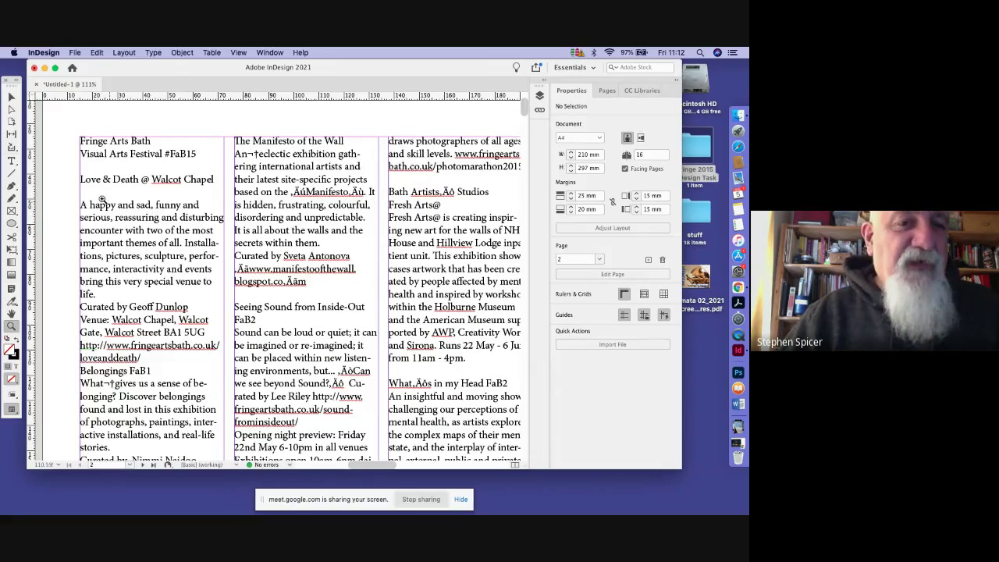
{"action": "left_click", "coordinate": [12, 161]}
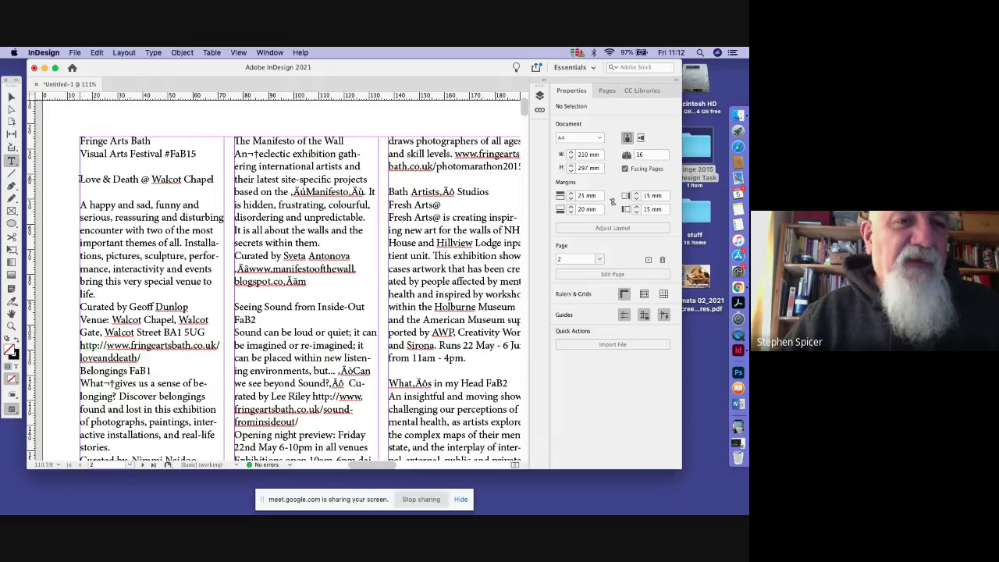
{"action": "left_click_drag", "start_coordinate": [80, 178], "coordinate": [91, 121]}
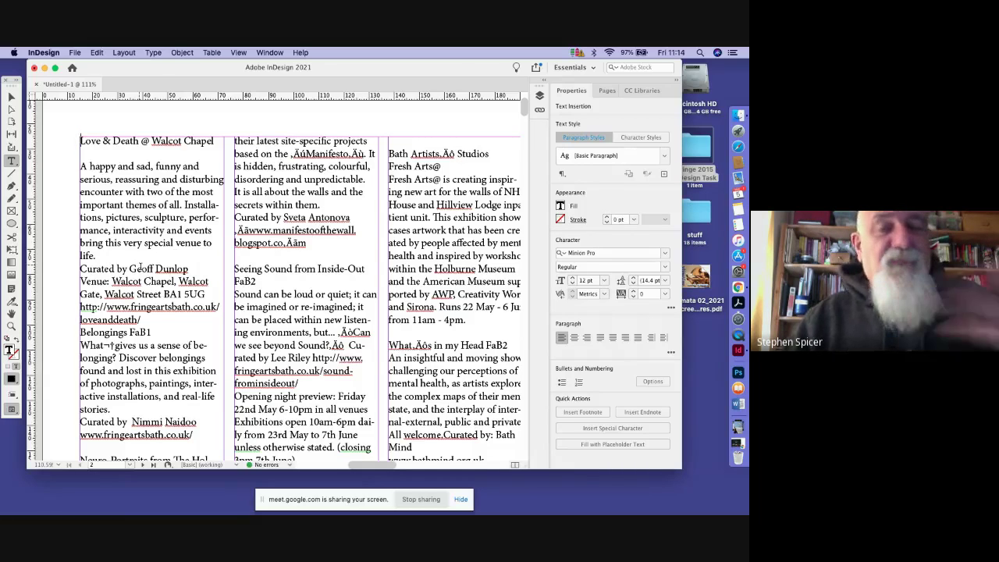
- Show the Paragraph Styles panel via Window > Styles and move it to the top right
{"action": "left_click", "coordinate": [269, 53]}
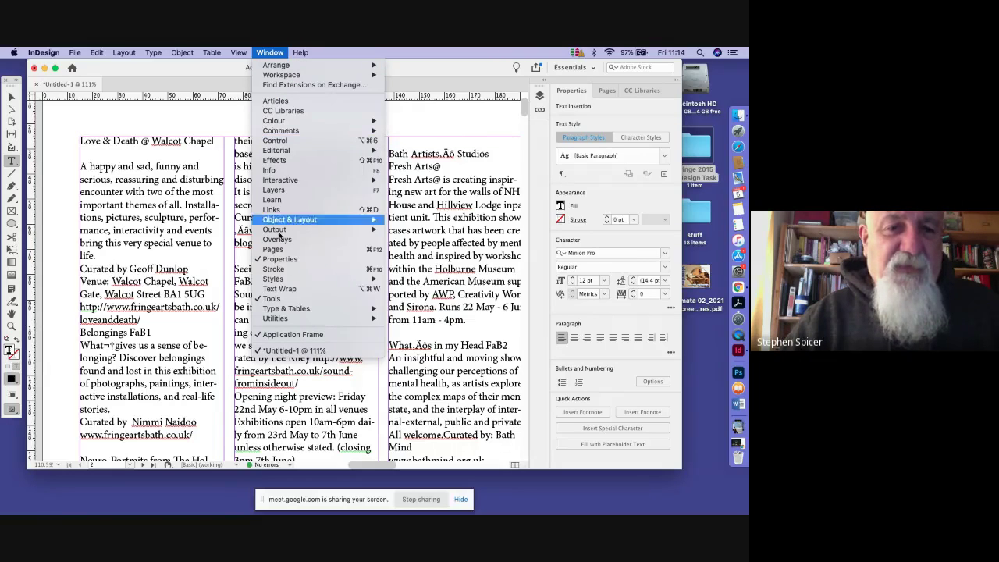
{"action": "mouse_move", "coordinate": [278, 284]}
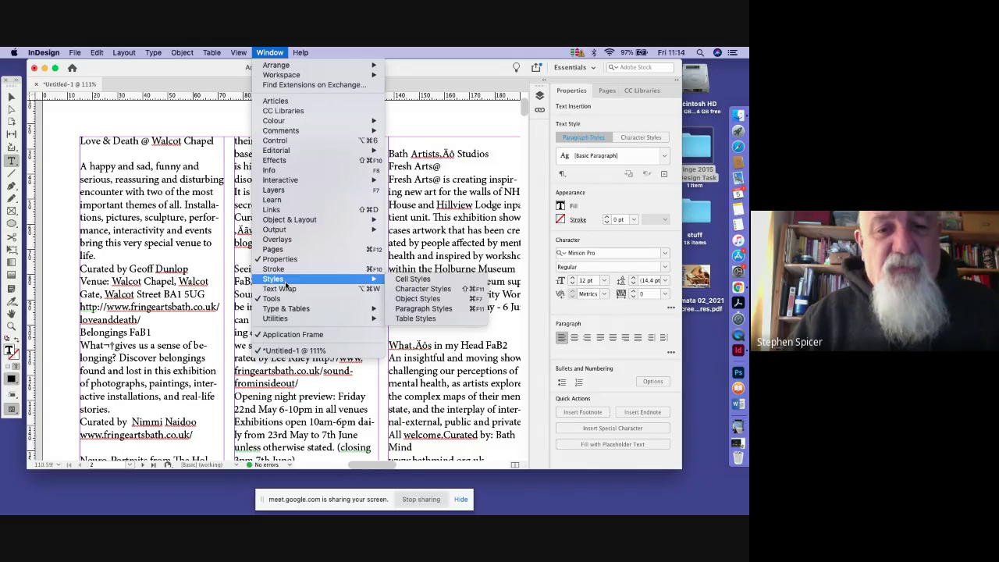
{"action": "left_click", "coordinate": [422, 309]}
{"action": "left_click_drag", "start_coordinate": [368, 257], "coordinate": [442, 109]}
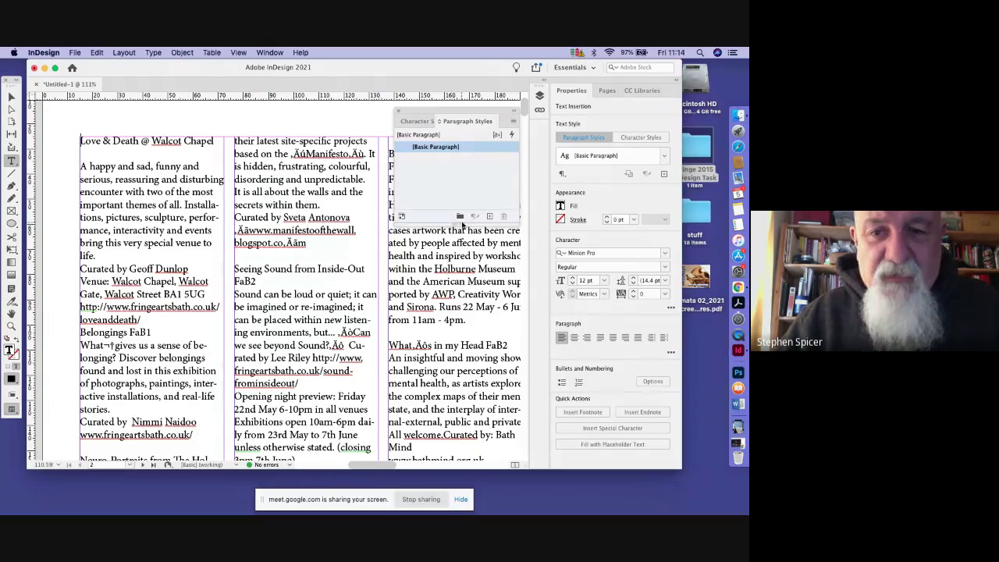
- Create Paragraph Style 1 and apply it to the Love & Death @ Walcot Chapel heading
{"action": "left_click_drag", "start_coordinate": [463, 223], "coordinate": [461, 271]}
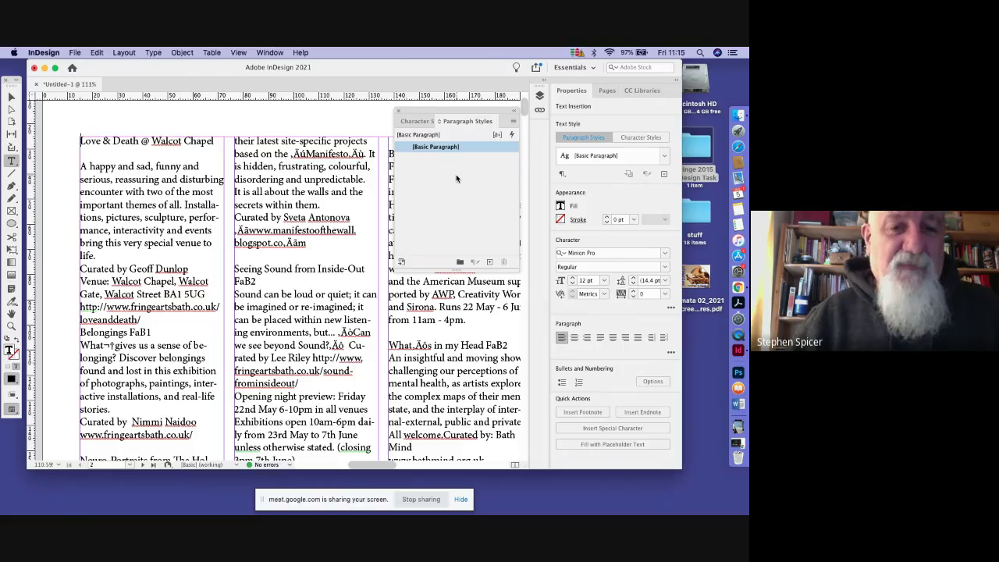
{"action": "left_click", "coordinate": [489, 263]}
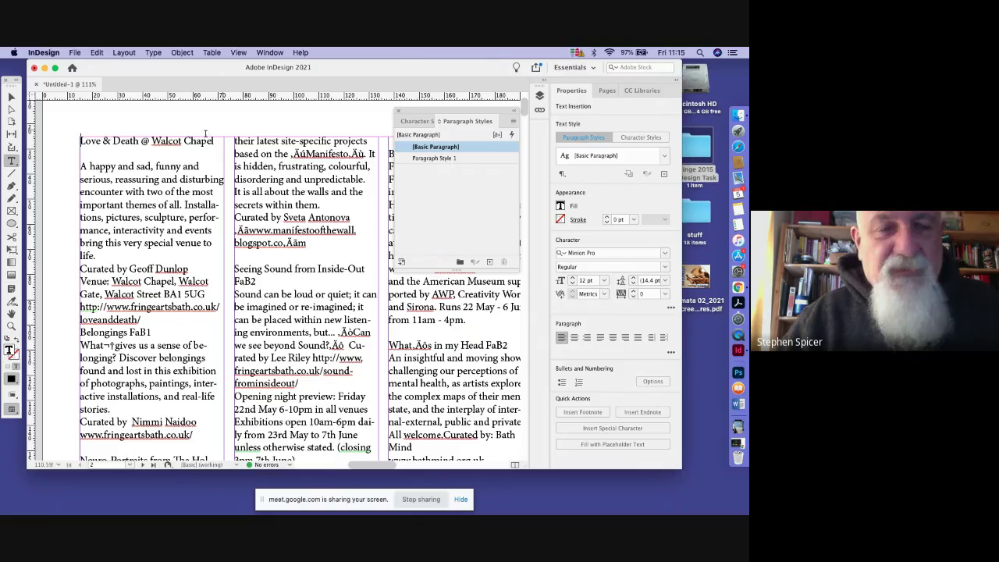
{"action": "double_click", "coordinate": [99, 141]}
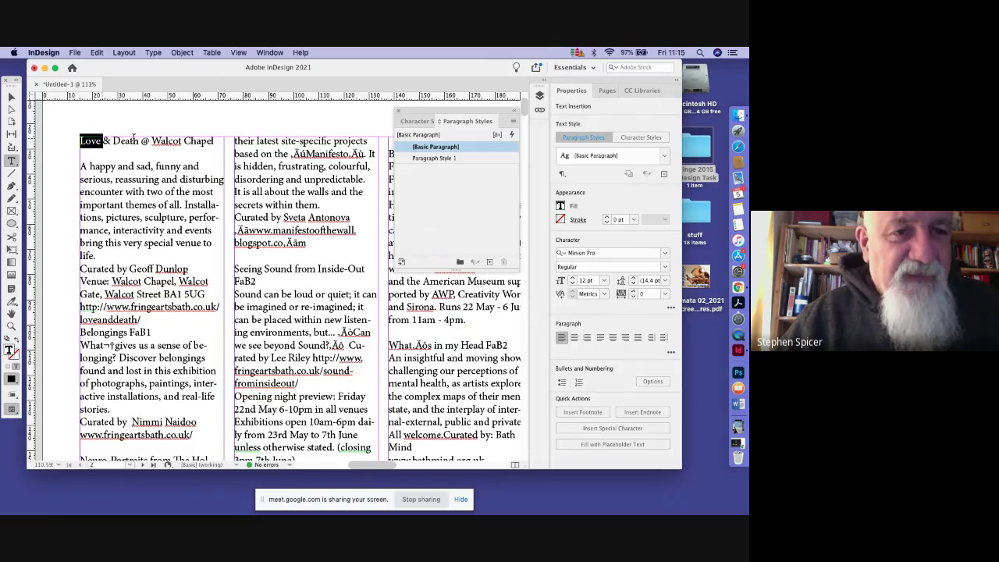
{"action": "left_click_drag", "start_coordinate": [134, 139], "coordinate": [235, 134]}
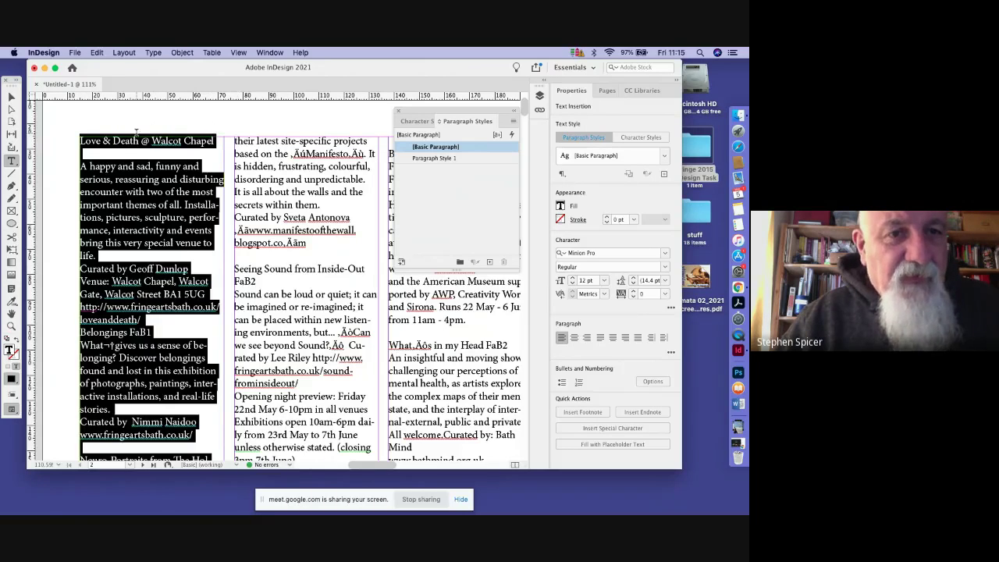
{"action": "left_click_drag", "start_coordinate": [136, 133], "coordinate": [145, 141]}
{"action": "left_click", "coordinate": [160, 141]}
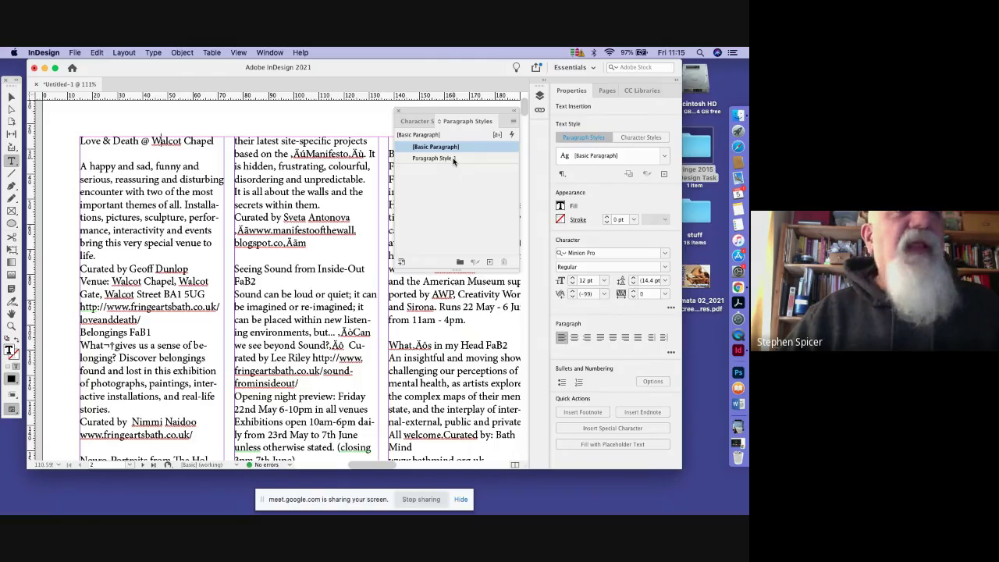
{"action": "left_click", "coordinate": [437, 159]}
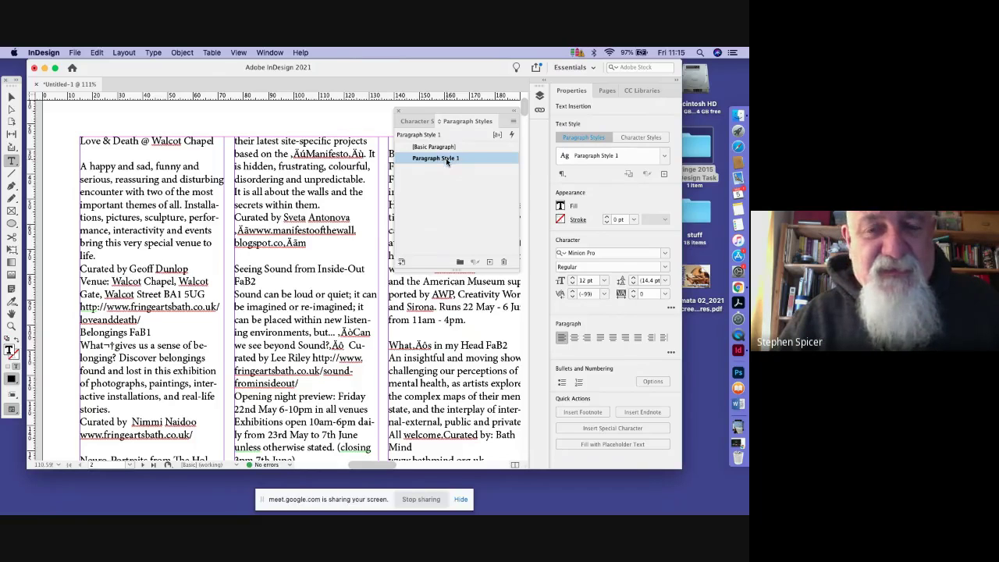
{"action": "left_click", "coordinate": [446, 158]}
{"action": "left_click", "coordinate": [489, 159]}
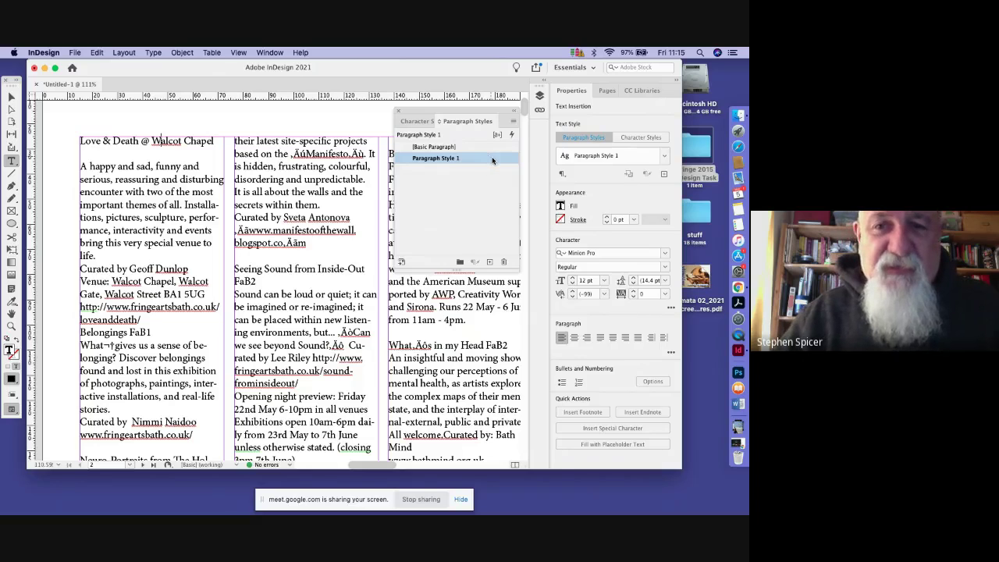
- Rename Paragraph Style 1 to 'Show' and view its Basic Character Formats
{"action": "double_click", "coordinate": [491, 158]}
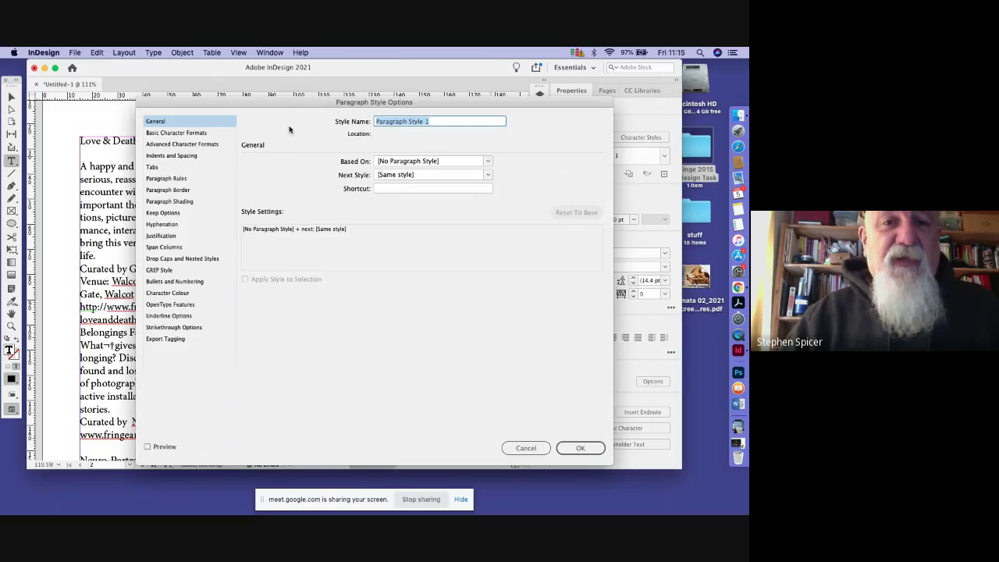
{"action": "left_click_drag", "start_coordinate": [278, 110], "coordinate": [372, 95]}
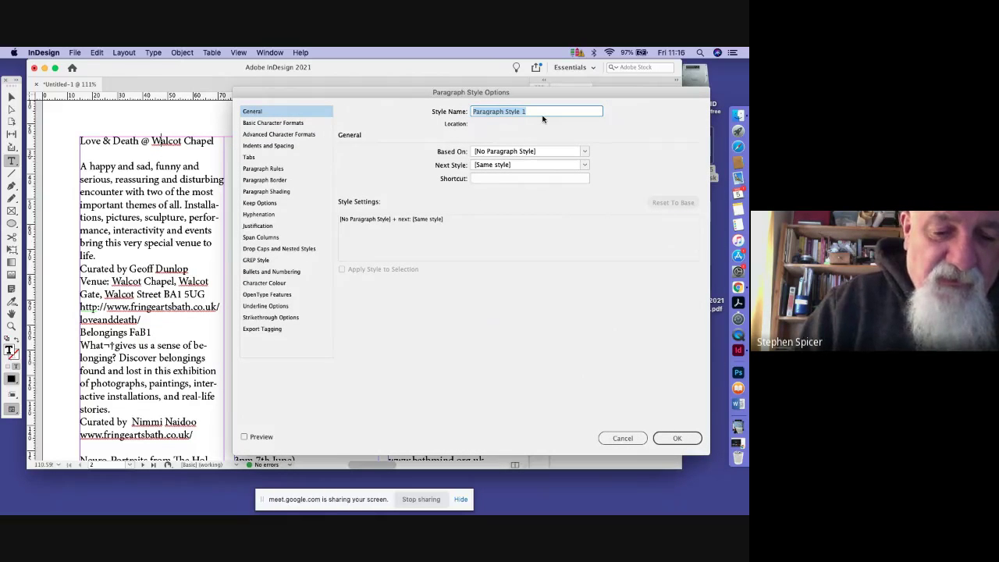
{"action": "type", "text": "Sho"}
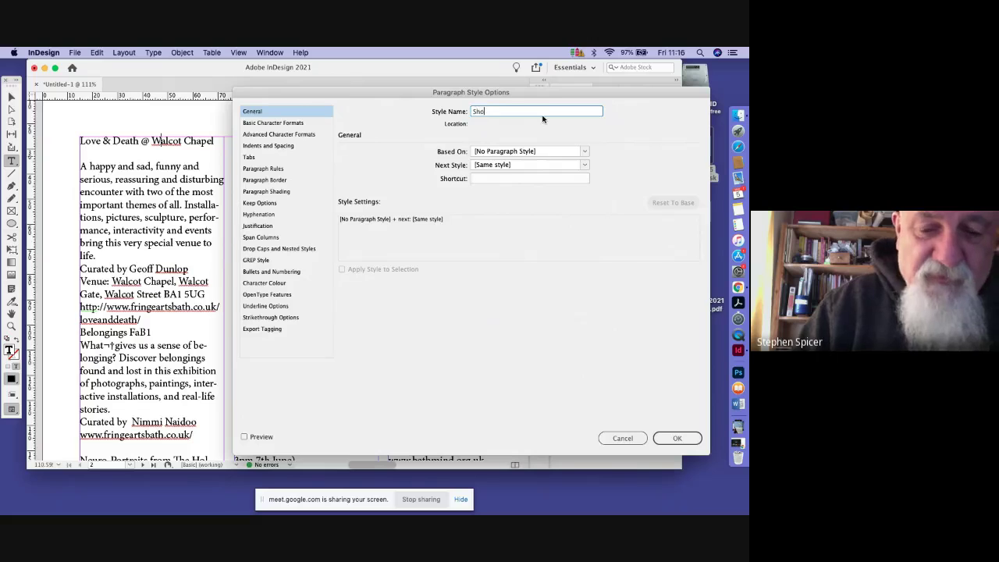
{"action": "type", "text": "w"}
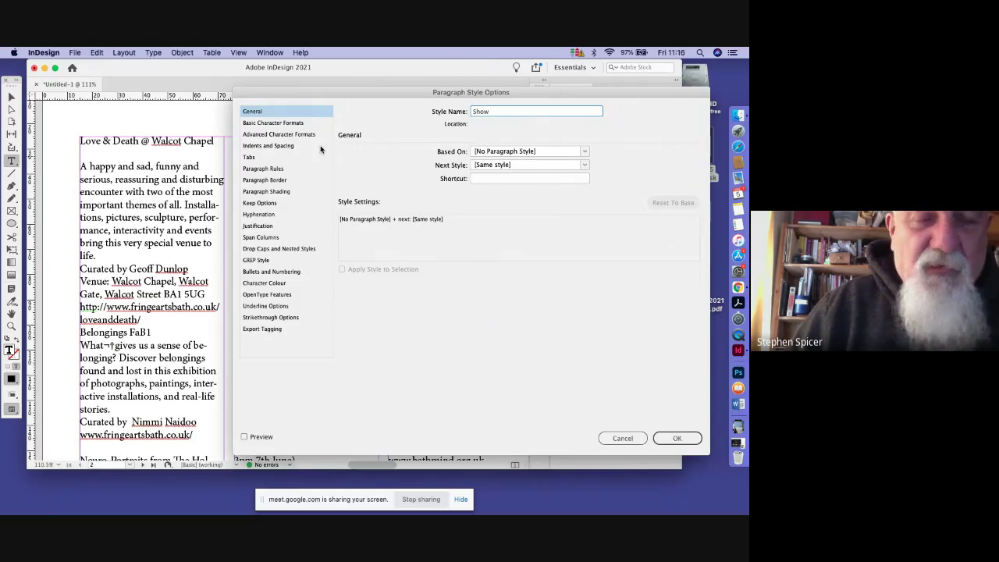
{"action": "left_click", "coordinate": [266, 123]}
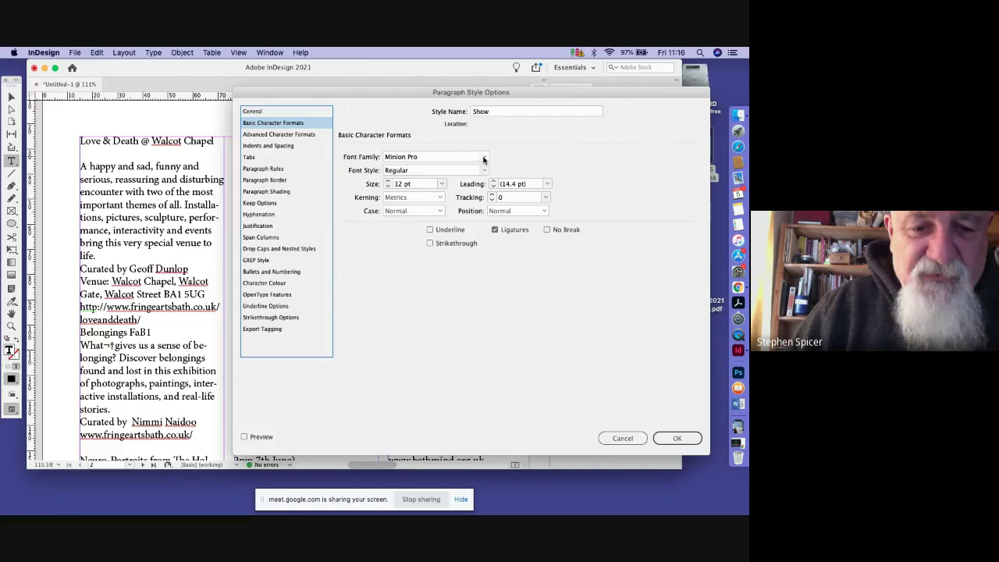
- Turn on Preview and set the Show style's font to Obviously Compressed Medium
{"action": "left_click", "coordinate": [244, 437]}
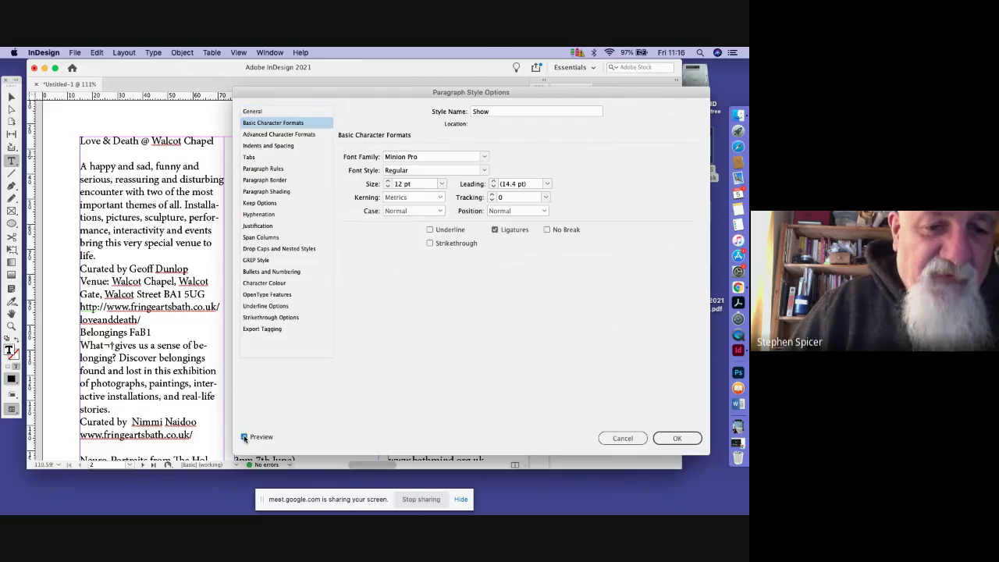
{"action": "left_click", "coordinate": [484, 158]}
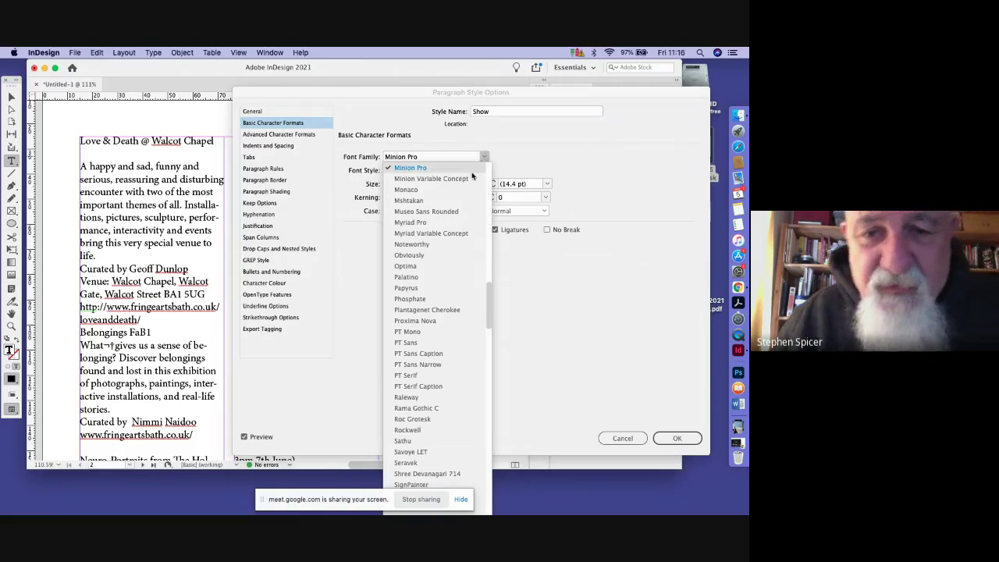
{"action": "left_click", "coordinate": [448, 256]}
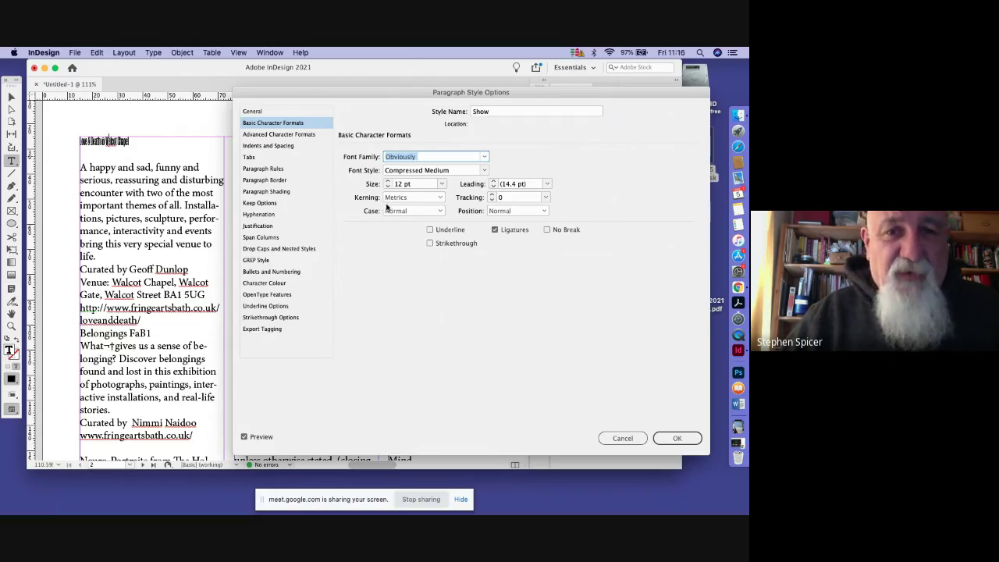
- Raise the Show style's font size to 34 pt
{"action": "left_click", "coordinate": [388, 181]}
{"action": "left_click", "coordinate": [388, 181]}
{"action": "left_click", "coordinate": [388, 181]}
{"action": "left_click", "coordinate": [388, 181]}
{"action": "left_click", "coordinate": [388, 182]}
{"action": "left_click", "coordinate": [388, 181]}
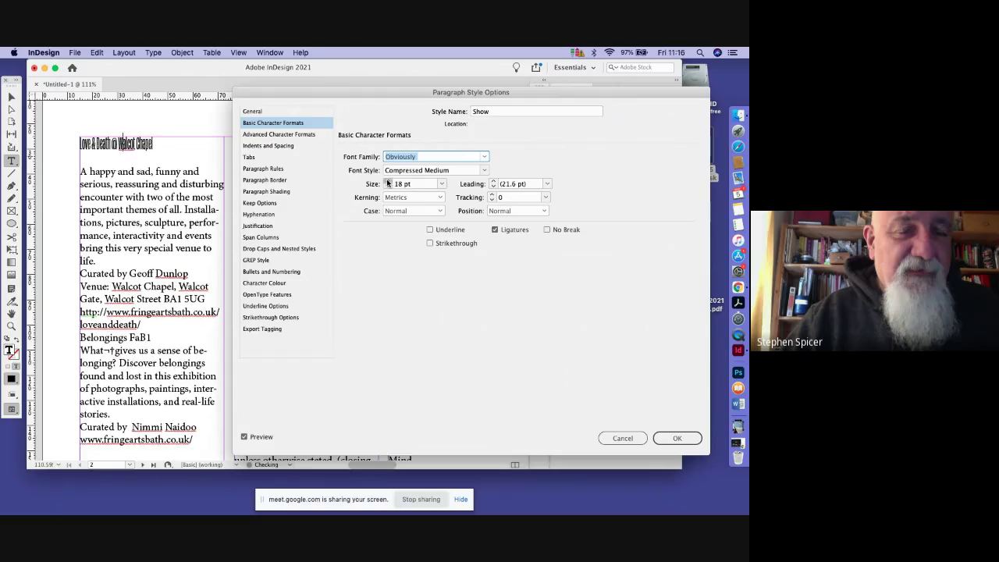
{"action": "left_click", "coordinate": [388, 181]}
{"action": "left_click", "coordinate": [388, 181]}
{"action": "left_click", "coordinate": [388, 181]}
{"action": "left_click", "coordinate": [388, 181]}
{"action": "left_click", "coordinate": [388, 181]}
{"action": "left_click", "coordinate": [388, 181]}
{"action": "left_click", "coordinate": [388, 182]}
{"action": "left_click", "coordinate": [388, 181]}
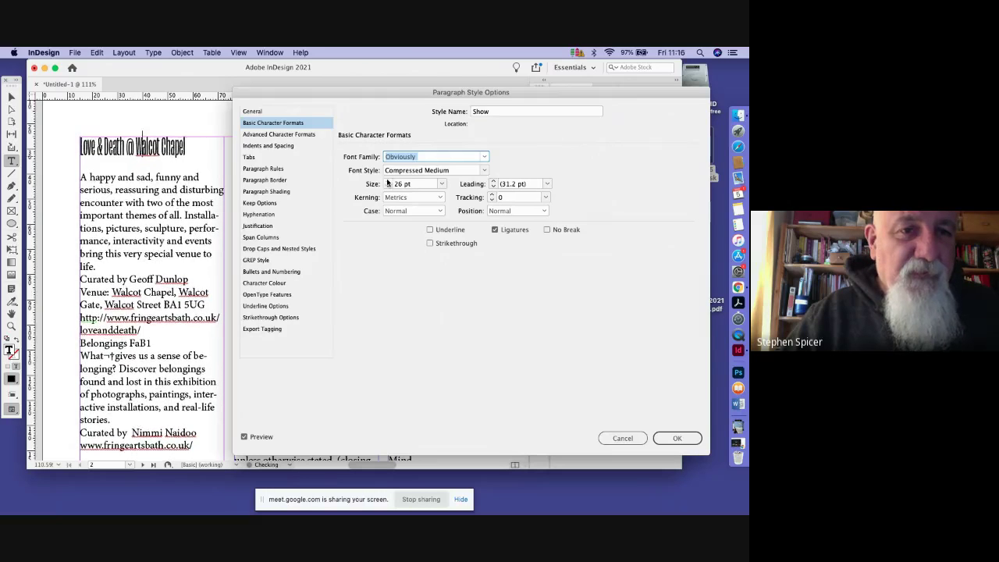
{"action": "left_click", "coordinate": [388, 181]}
{"action": "left_click", "coordinate": [388, 181]}
{"action": "left_click", "coordinate": [387, 181]}
{"action": "left_click", "coordinate": [388, 181]}
{"action": "left_click", "coordinate": [388, 181]}
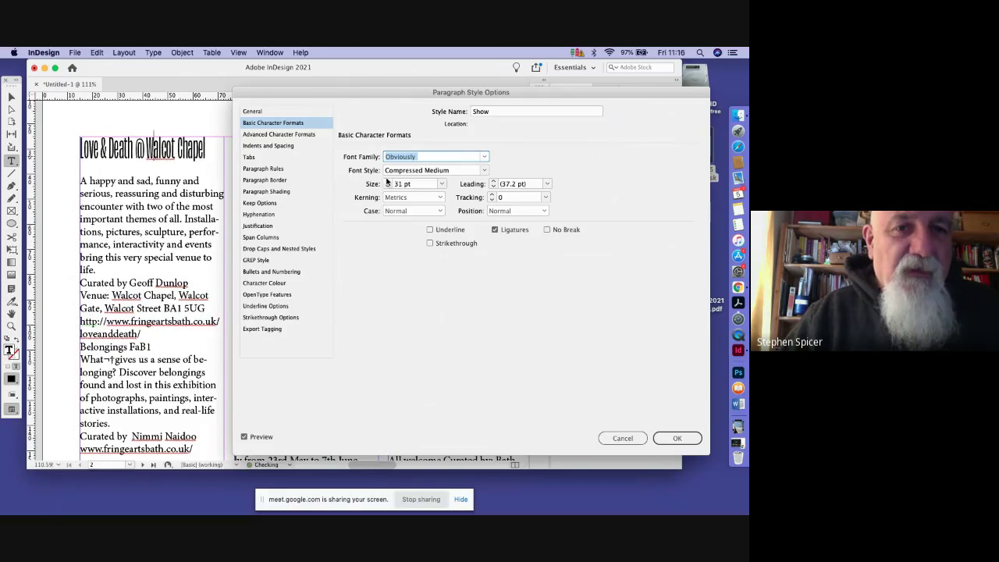
{"action": "left_click", "coordinate": [388, 182]}
{"action": "left_click", "coordinate": [388, 181]}
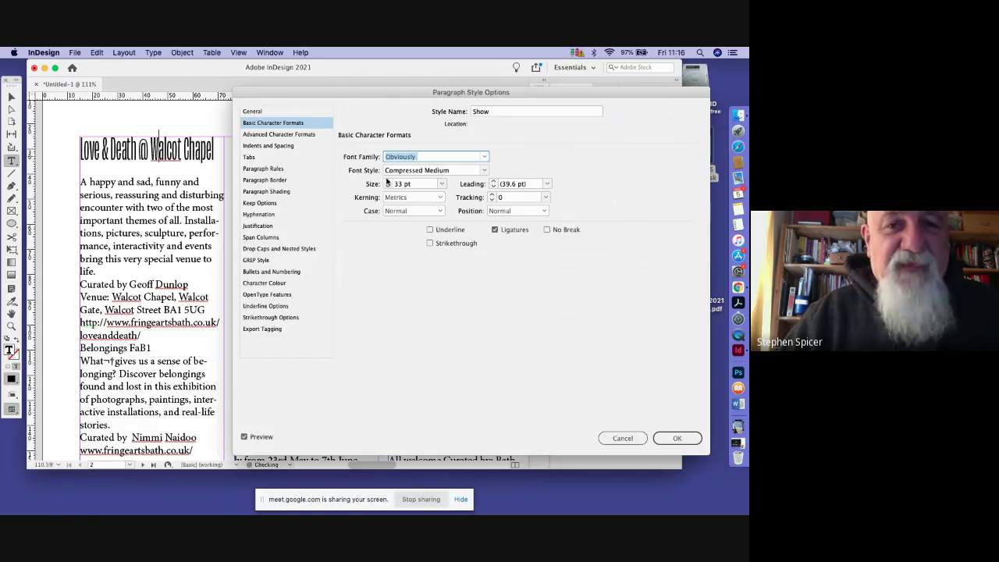
{"action": "left_click", "coordinate": [388, 181]}
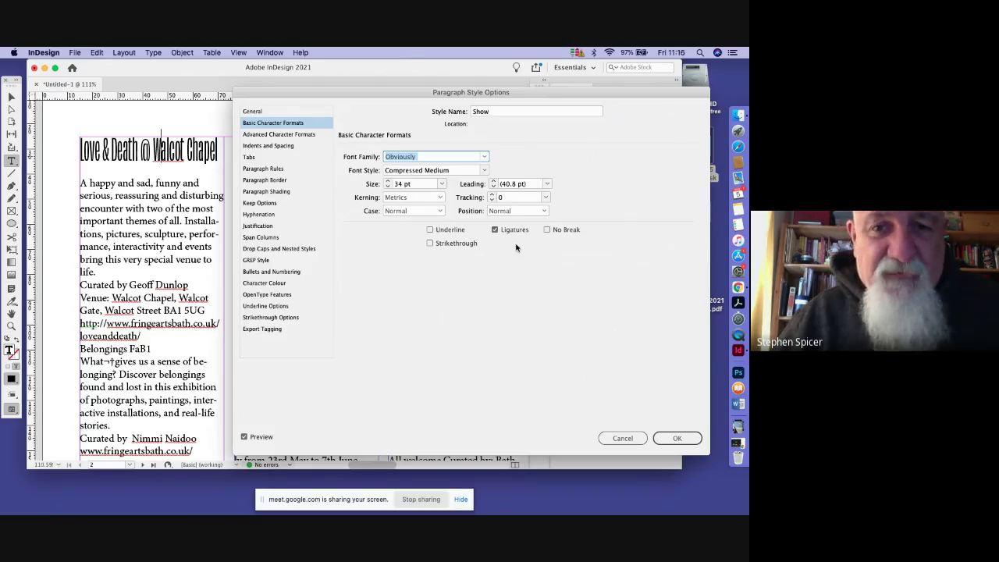
- Tighten the Show style's leading to 39 pt
{"action": "left_click", "coordinate": [493, 187]}
{"action": "left_click", "coordinate": [492, 187]}
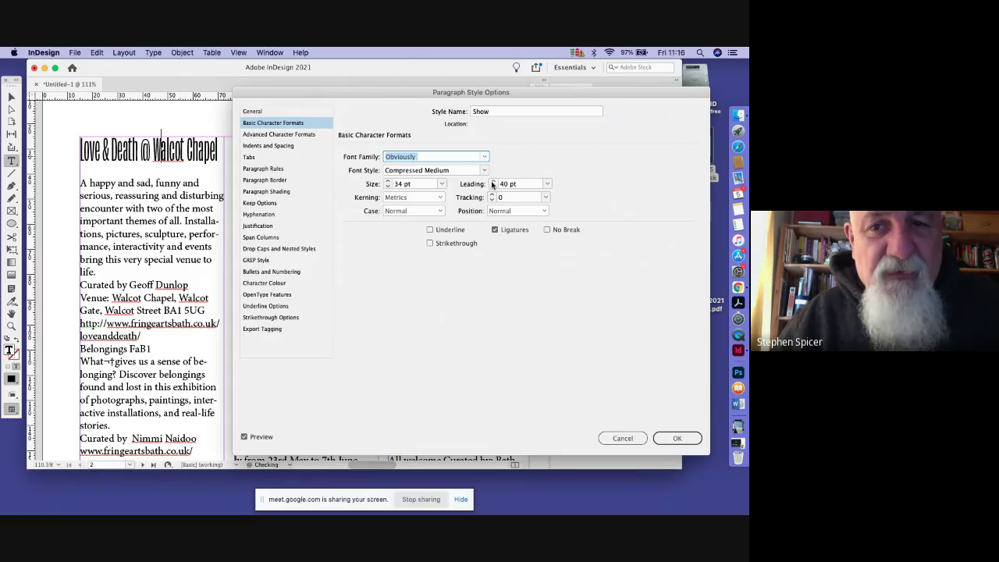
{"action": "left_click", "coordinate": [494, 187]}
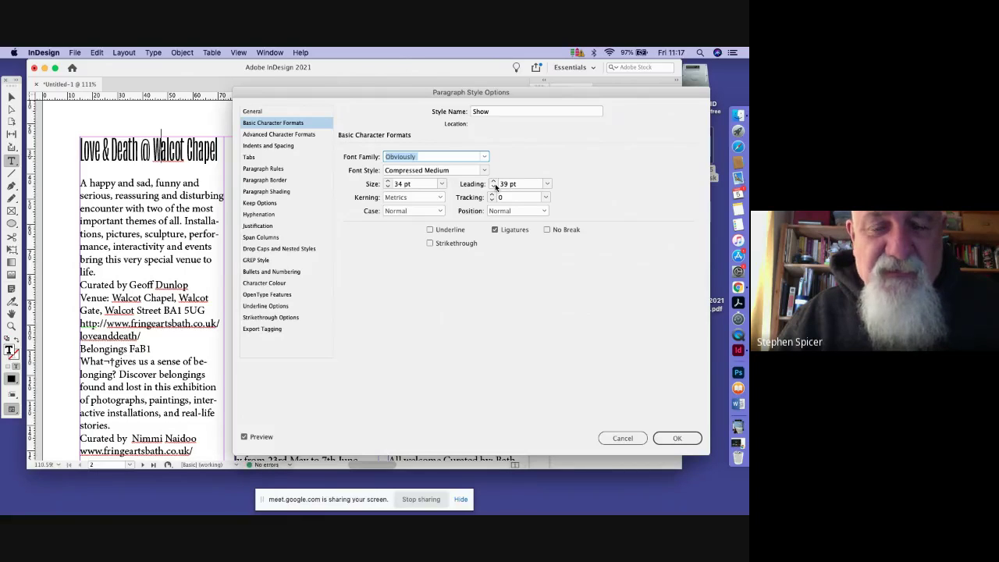
{"action": "left_click", "coordinate": [494, 187]}
{"action": "left_click", "coordinate": [291, 135]}
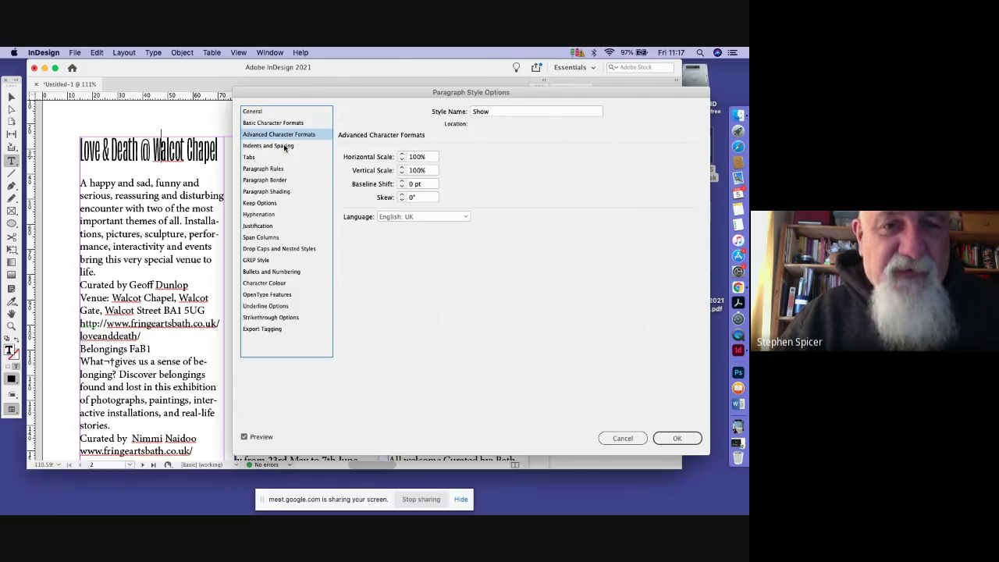
- Give the Show style 3 mm of space before and 1 mm of space after
{"action": "left_click", "coordinate": [263, 149]}
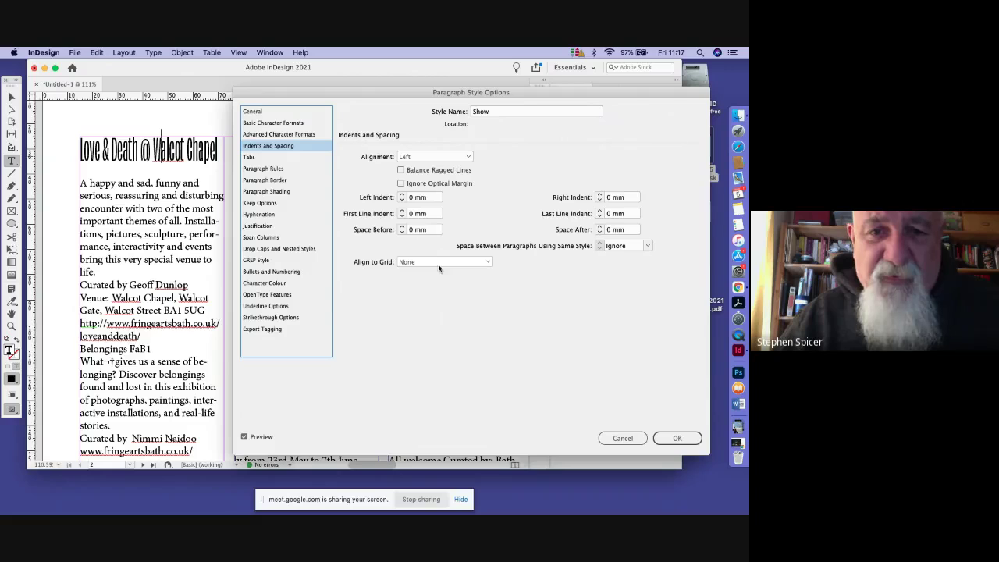
{"action": "left_click", "coordinate": [401, 227]}
{"action": "left_click", "coordinate": [401, 227]}
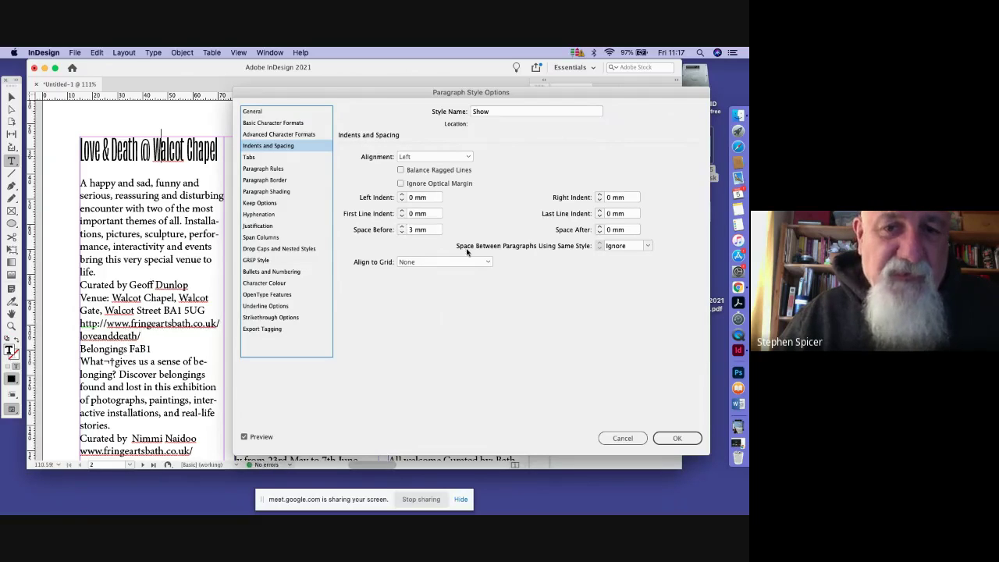
{"action": "left_click", "coordinate": [598, 227]}
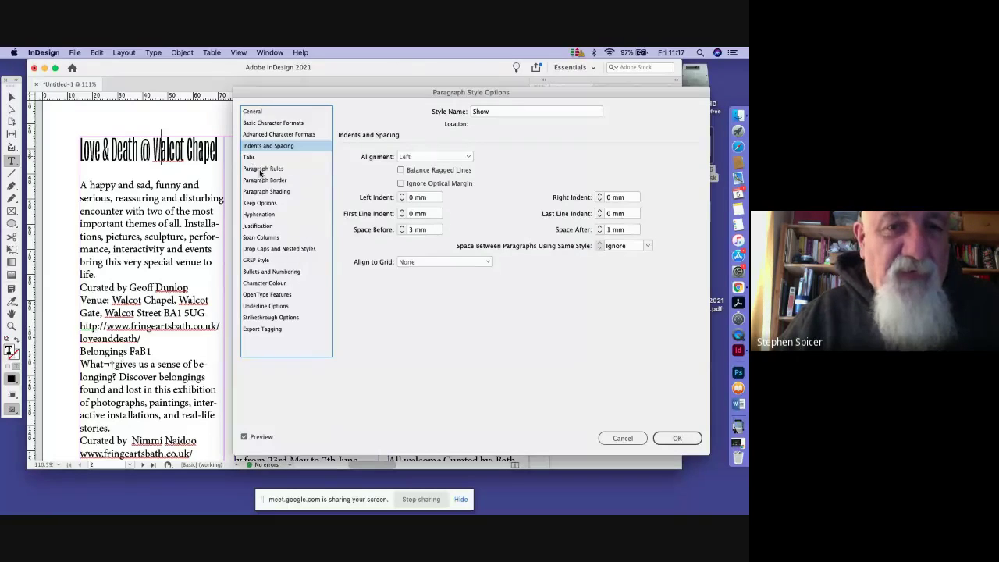
- Try and discard a rule above, then turn on paragraph shading at 100% tint
{"action": "left_click", "coordinate": [260, 170]}
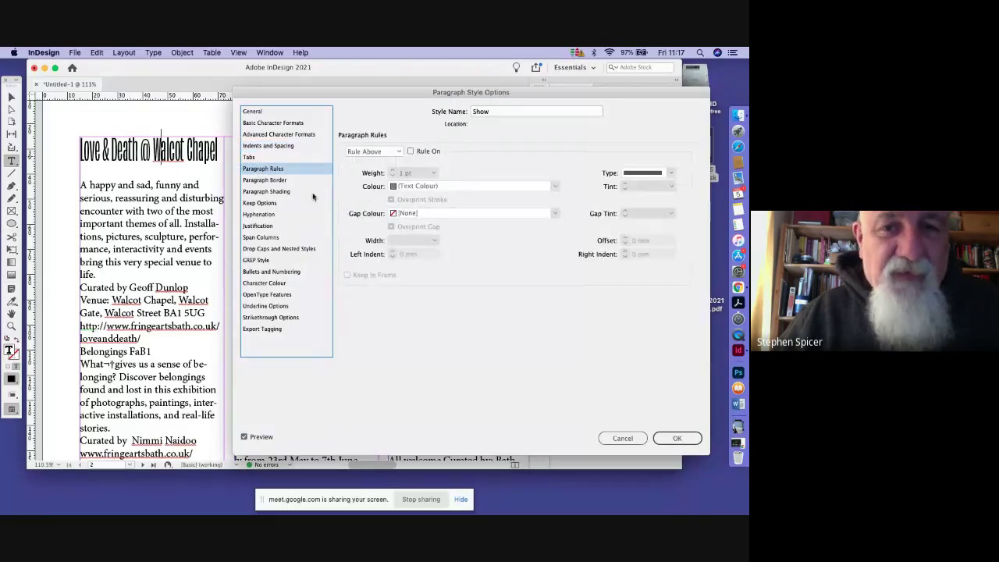
{"action": "left_click", "coordinate": [411, 151]}
{"action": "left_click", "coordinate": [411, 151]}
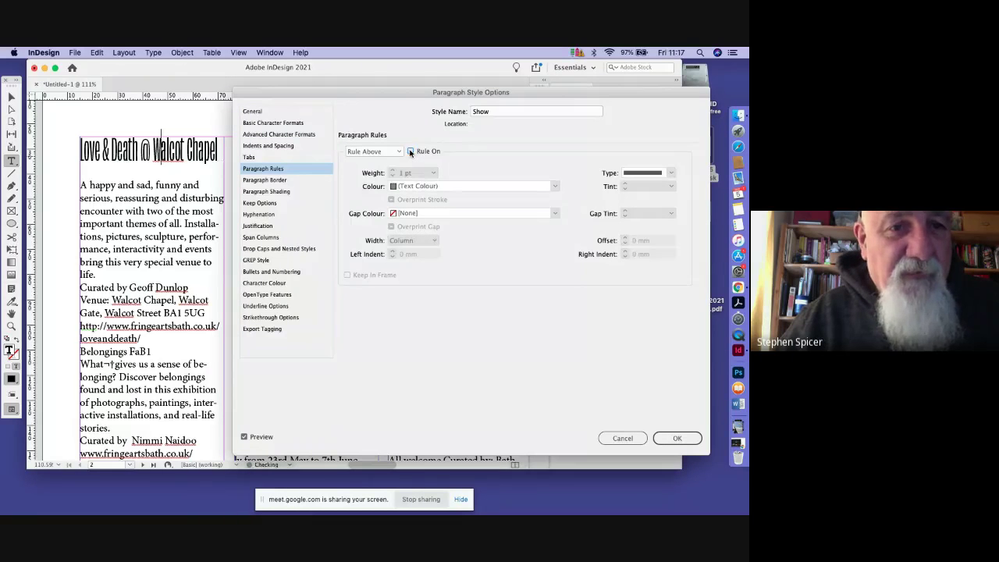
{"action": "left_click", "coordinate": [283, 193]}
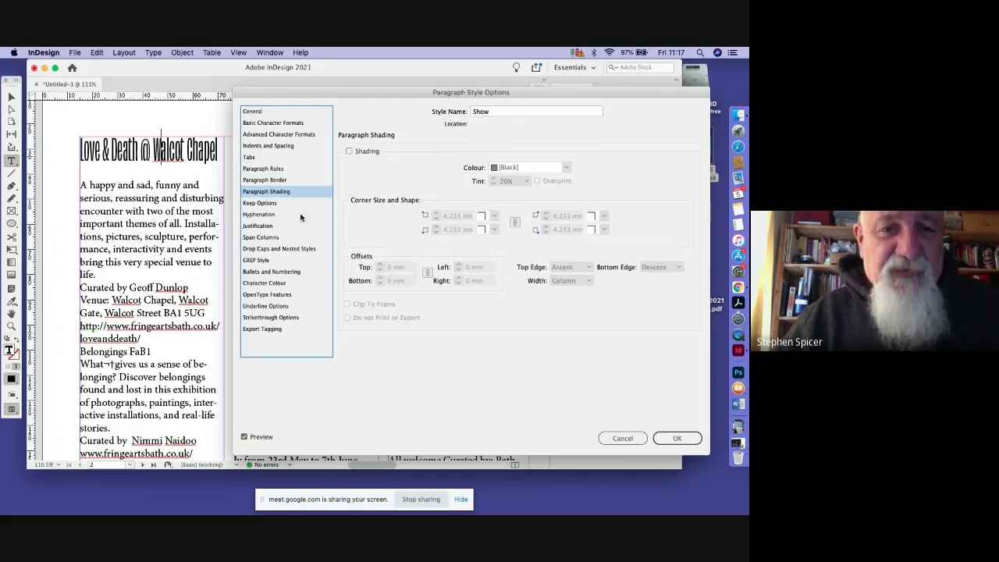
{"action": "left_click", "coordinate": [350, 151]}
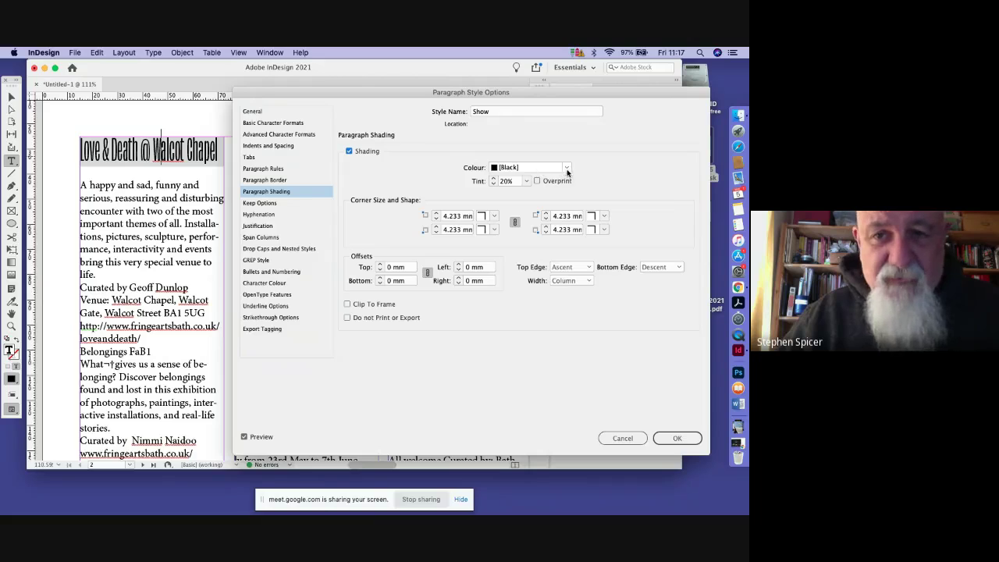
{"action": "left_click", "coordinate": [527, 181]}
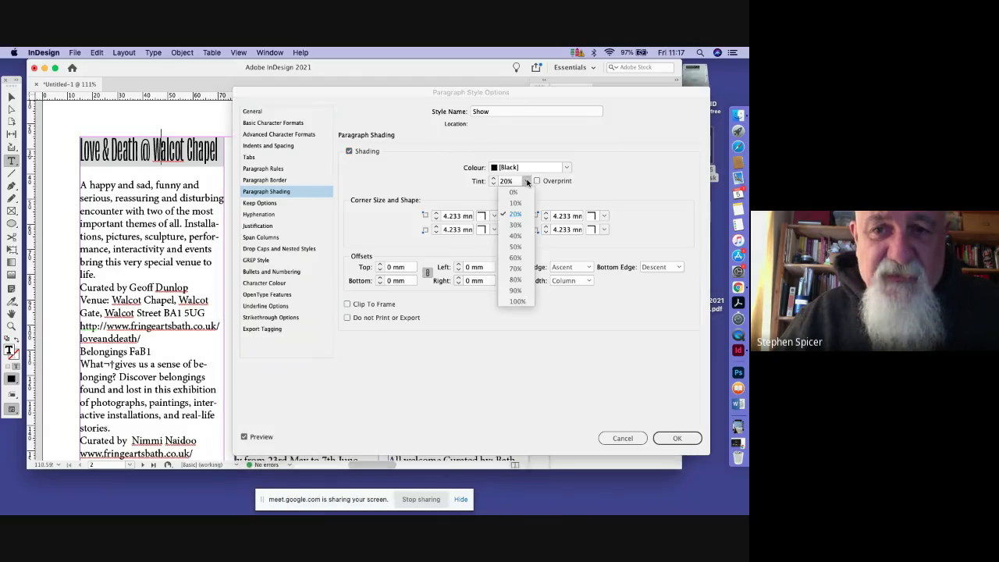
{"action": "left_click", "coordinate": [517, 303]}
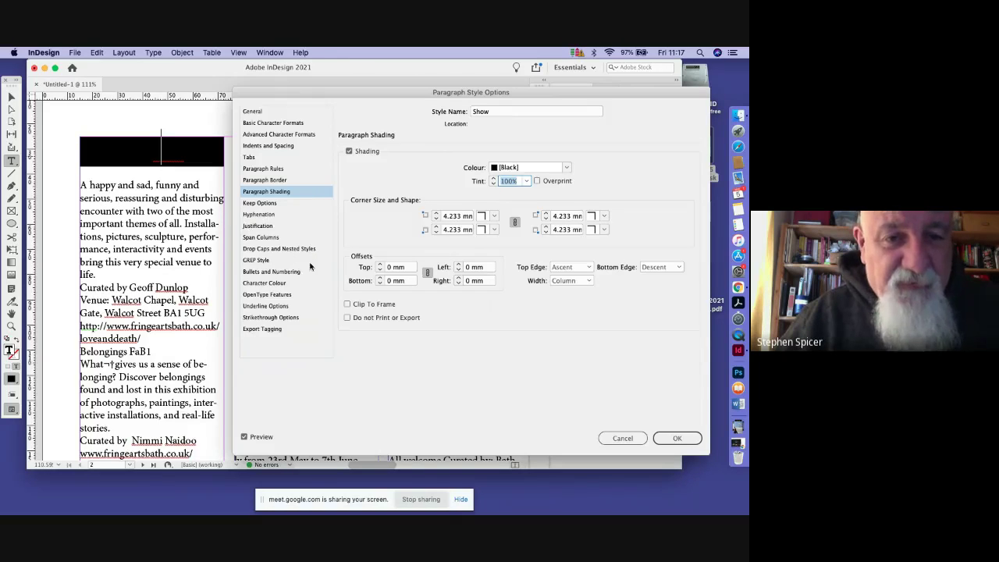
- Make the heading text [Paper] and the shading red C=15 M=100 Y=100 K=0, then confirm
{"action": "left_click", "coordinate": [273, 283]}
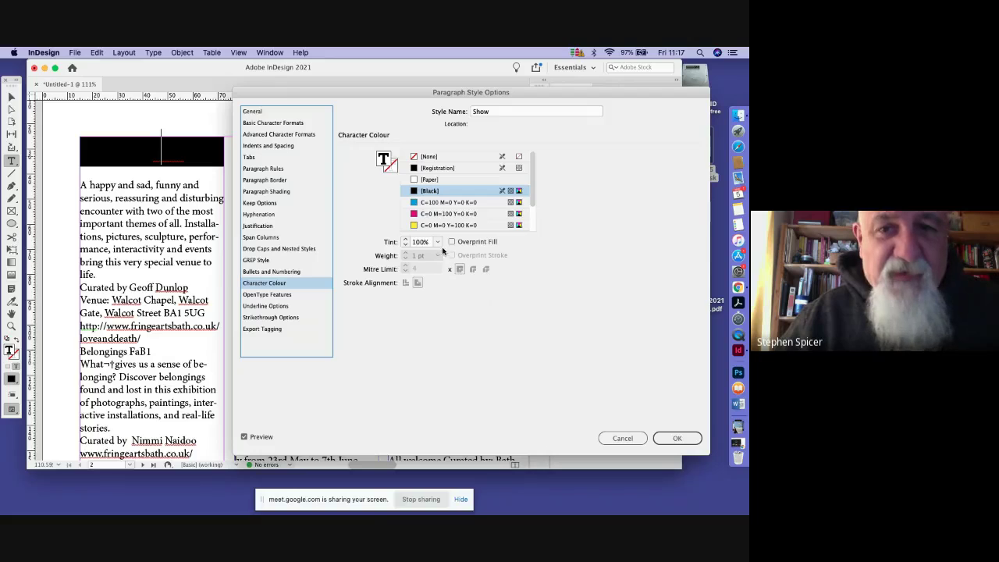
{"action": "left_click", "coordinate": [432, 180]}
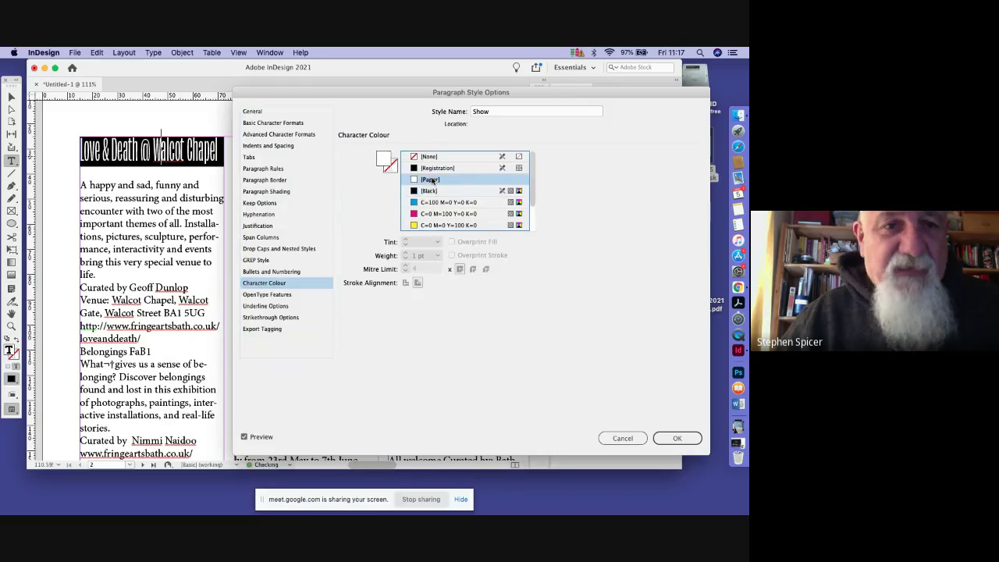
{"action": "left_click", "coordinate": [267, 192]}
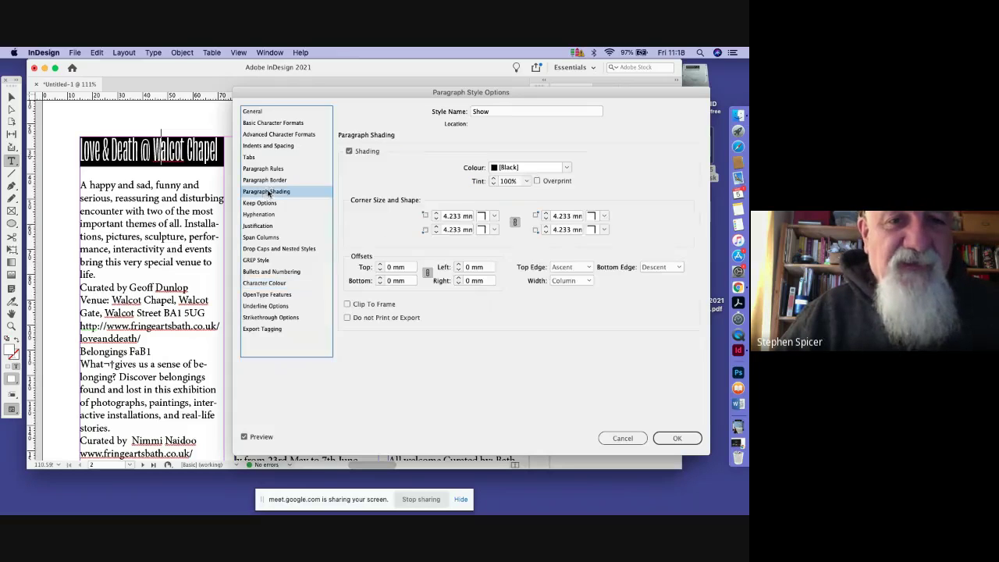
{"action": "left_click", "coordinate": [567, 168]}
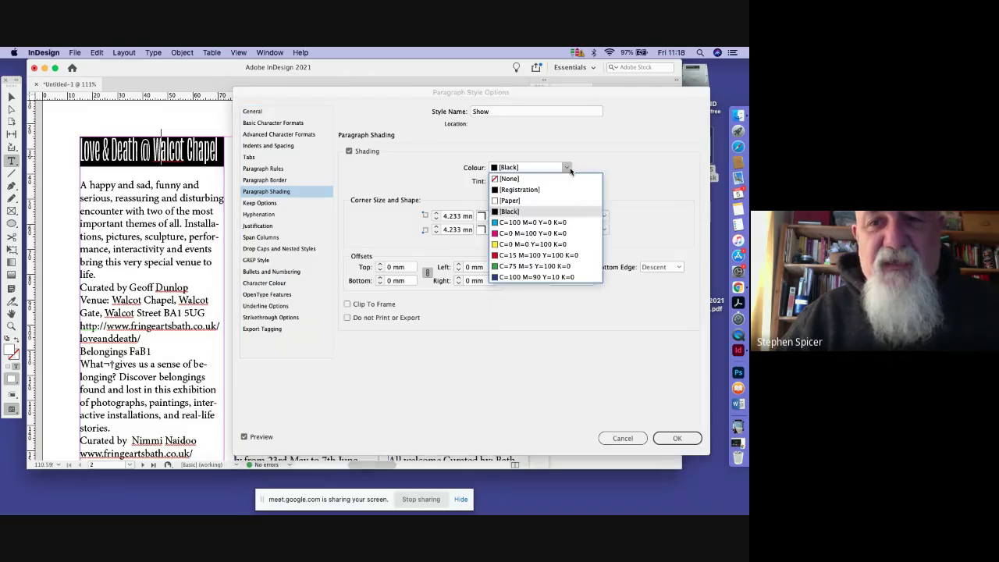
{"action": "left_click", "coordinate": [502, 255]}
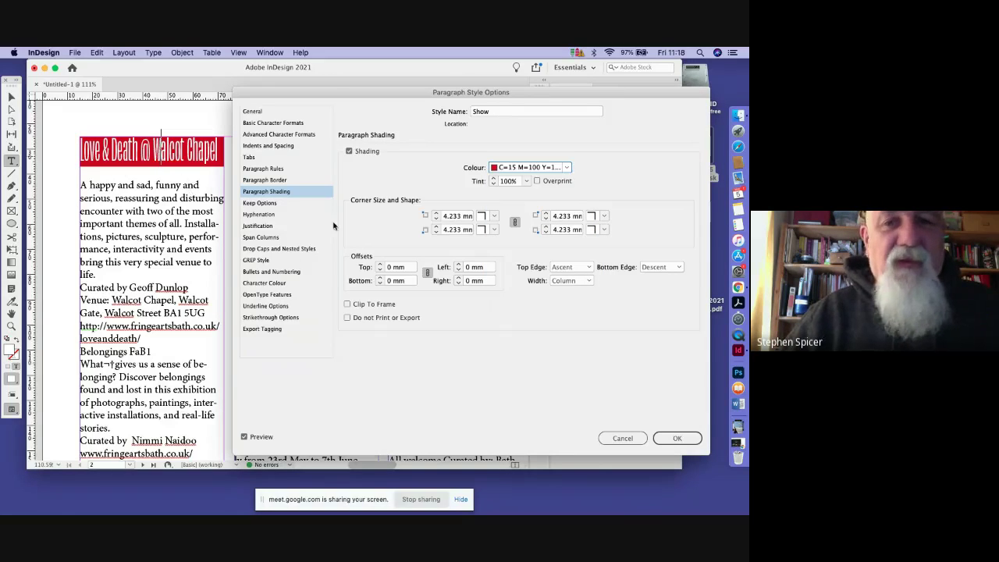
{"action": "left_click", "coordinate": [677, 439]}
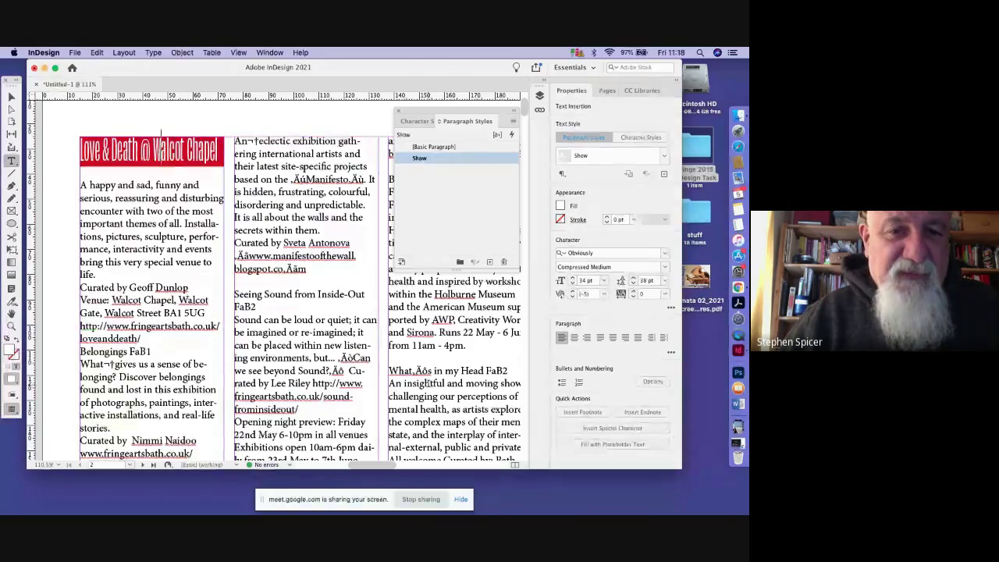
- Apply the Show style to the Seeing Sound from Inside-Out FaB2 and Belongings FaB1 headings
{"action": "left_click", "coordinate": [269, 294]}
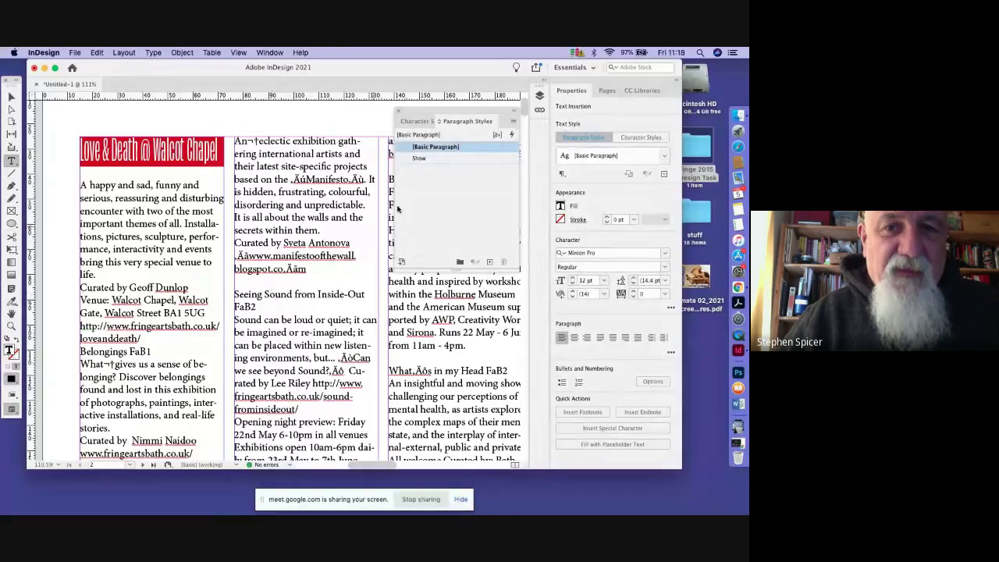
{"action": "left_click", "coordinate": [447, 158]}
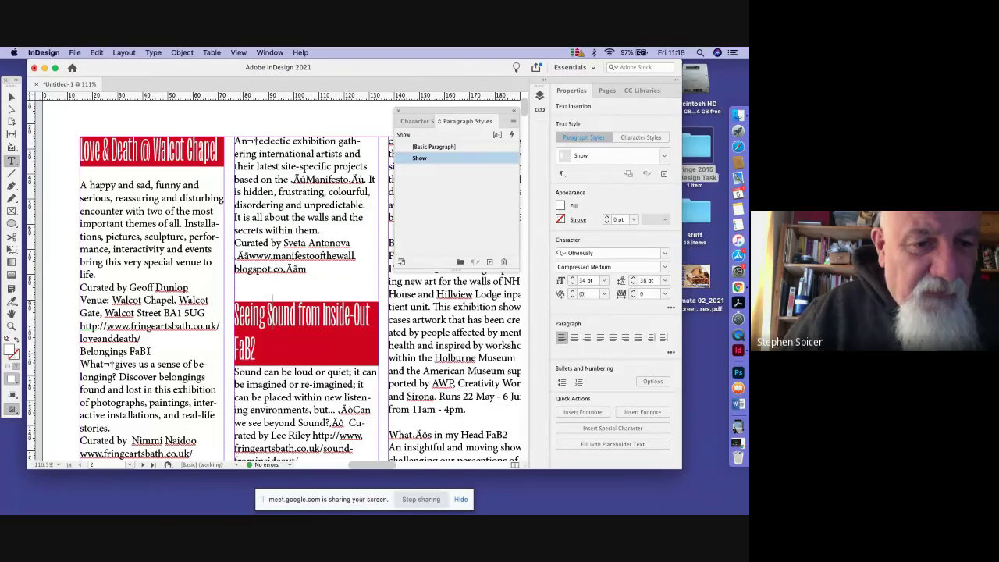
{"action": "left_click", "coordinate": [259, 385]}
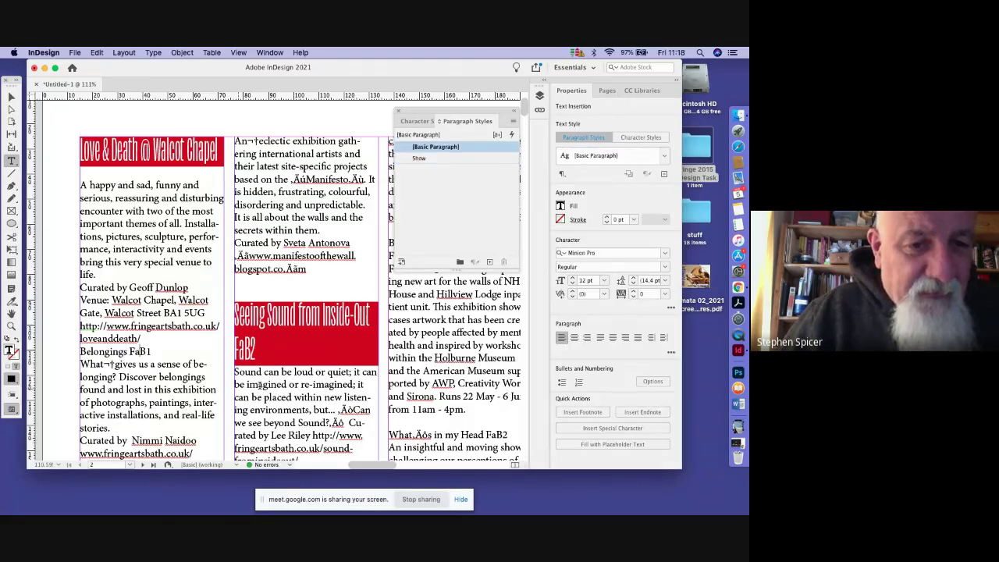
{"action": "left_click", "coordinate": [428, 158]}
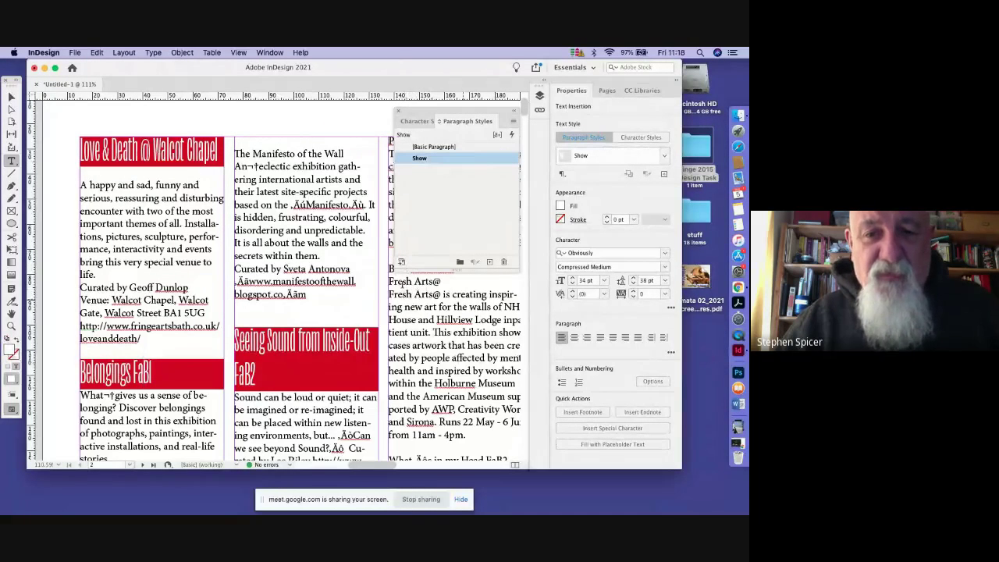
{"action": "left_click", "coordinate": [99, 171]}
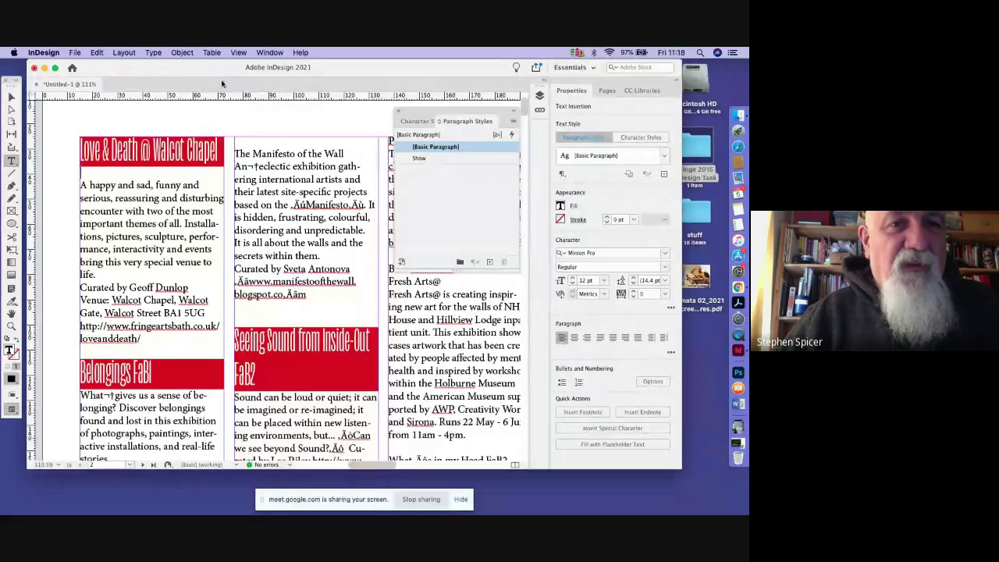
- Show hidden characters and delete the empty paragraphs above 'A happy and sad' and below the blogspot link
{"action": "left_click", "coordinate": [154, 53]}
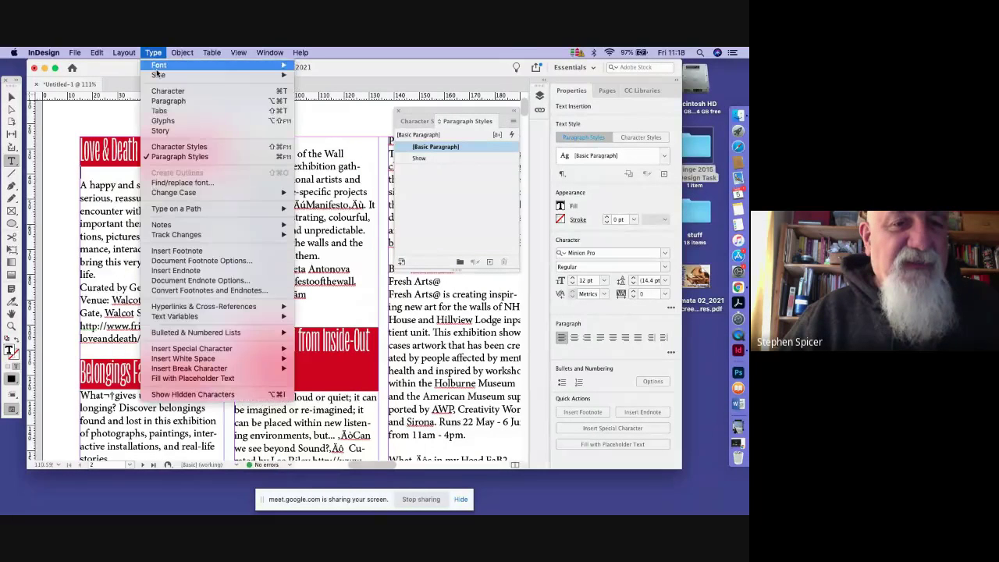
{"action": "left_click", "coordinate": [198, 395]}
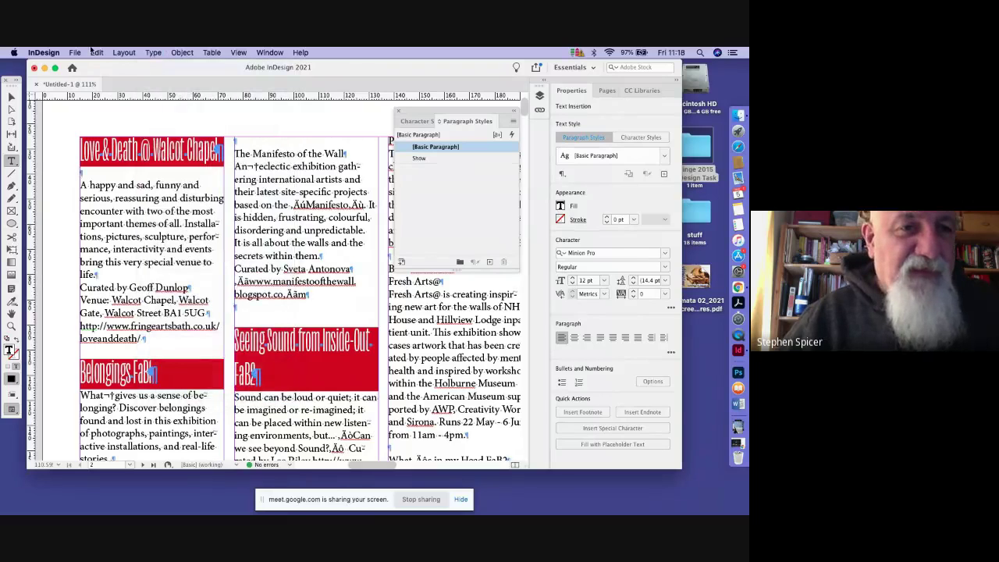
{"action": "double_click", "coordinate": [83, 185]}
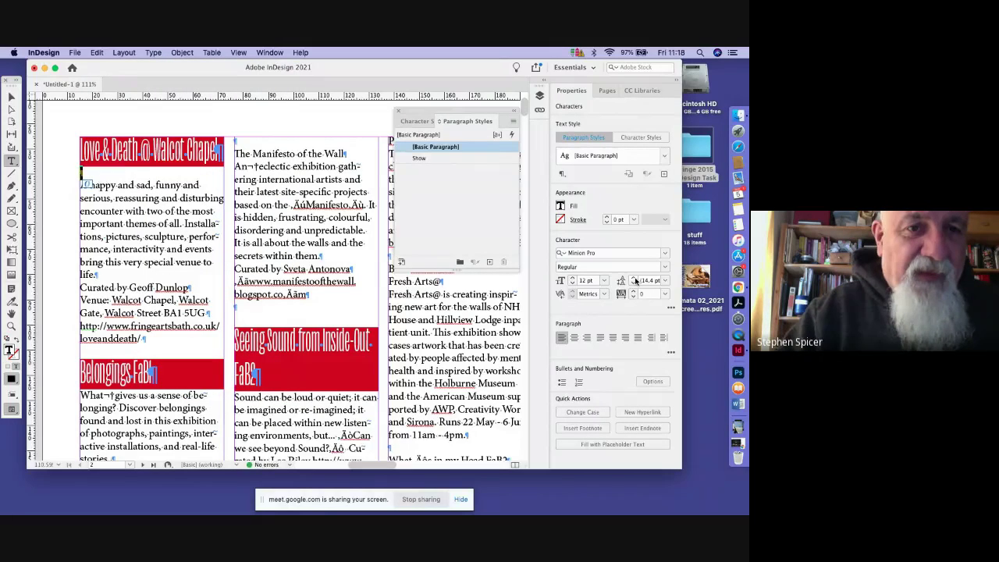
{"action": "key", "text": "BackSpace"}
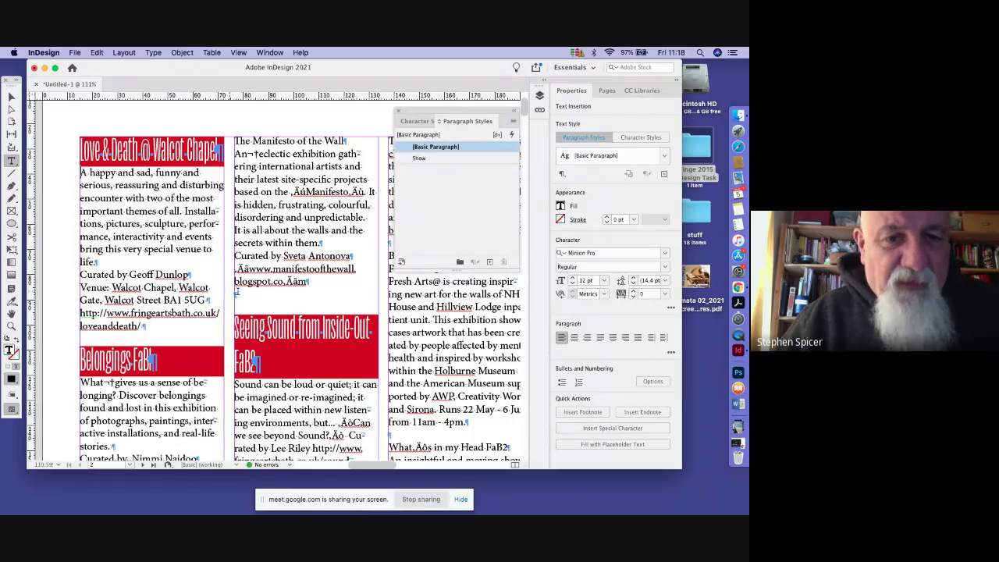
{"action": "double_click", "coordinate": [243, 293]}
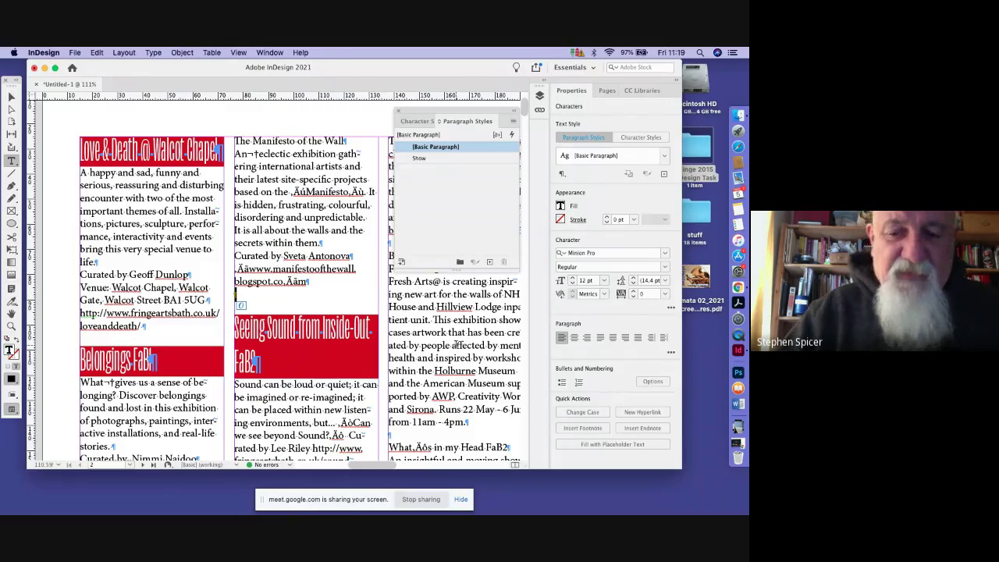
{"action": "key", "text": "BackSpace"}
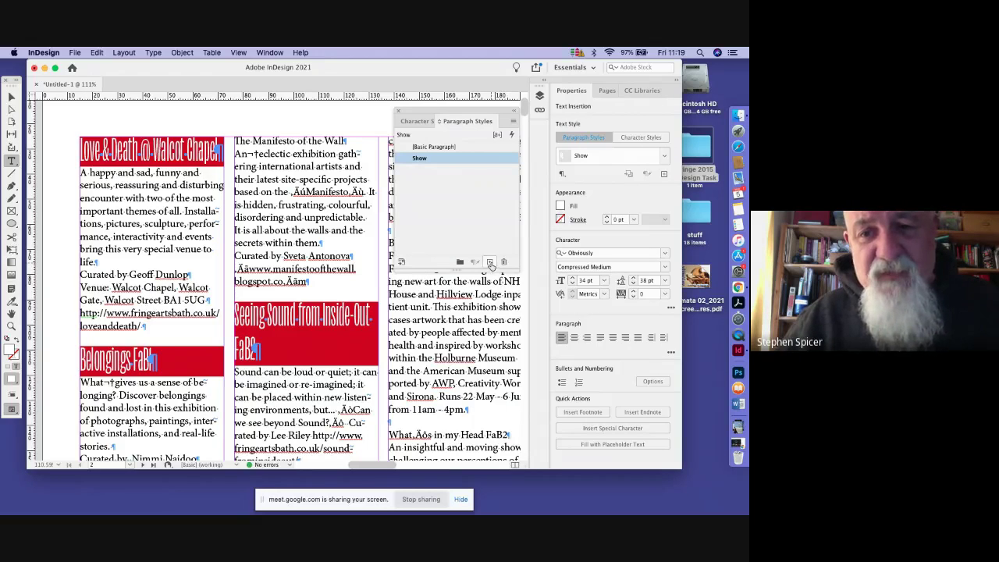
- Create Paragraph Style 1 and apply it to the 'A happy and sad…' description paragraph
{"action": "left_click", "coordinate": [489, 263]}
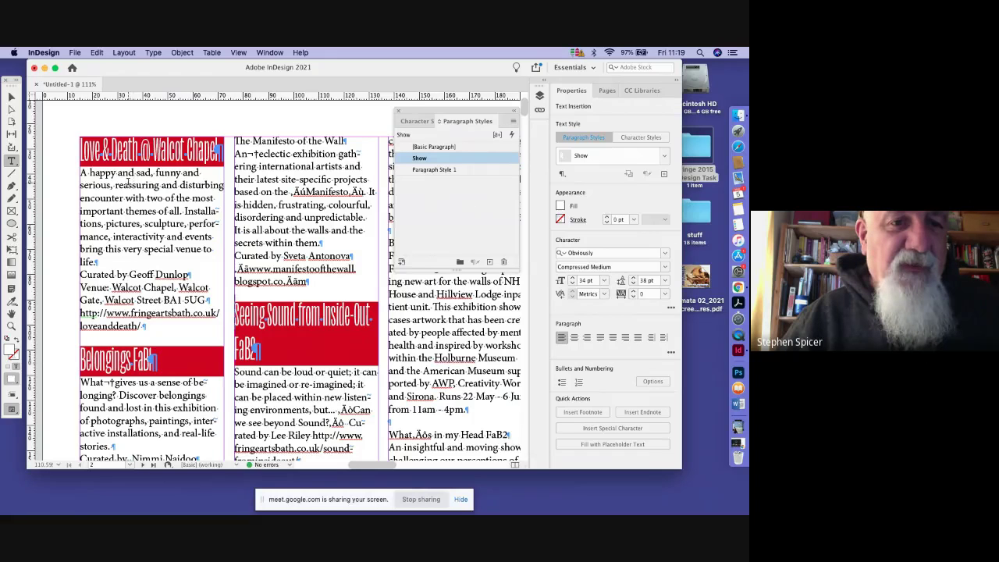
{"action": "left_click", "coordinate": [344, 332]}
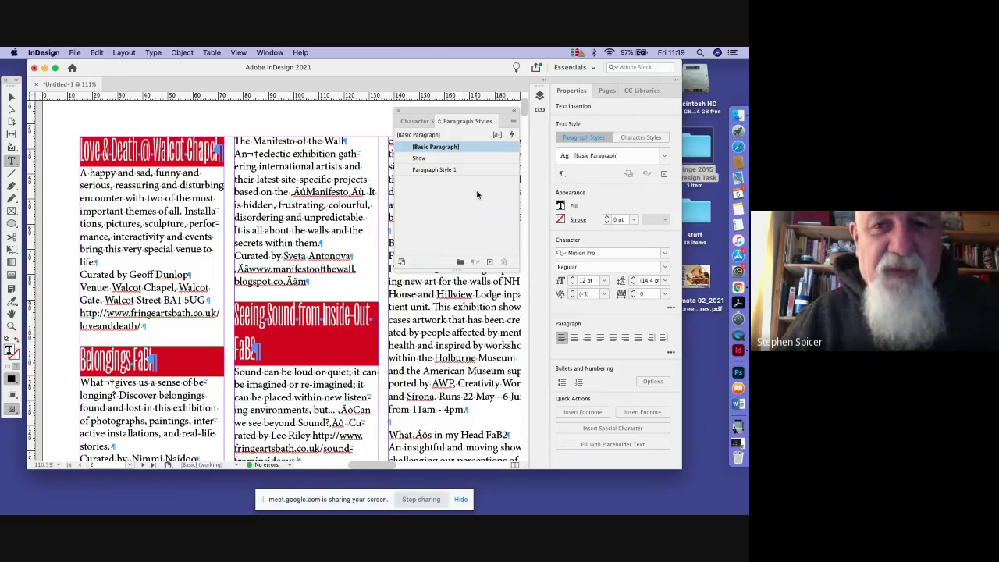
{"action": "left_click", "coordinate": [475, 169]}
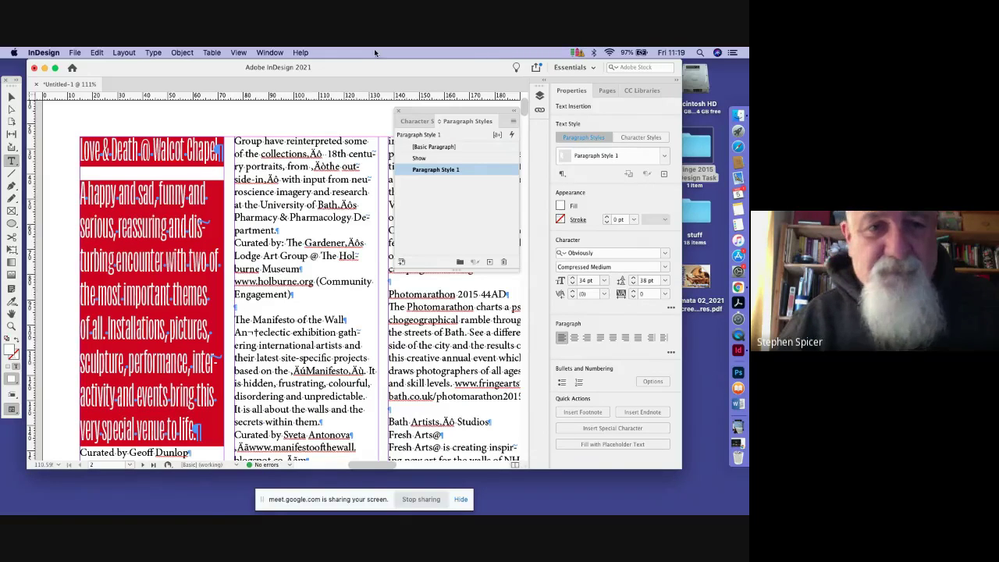
- Rename Paragraph Style 1 to 'show copy' and base it on [Basic Paragraph]
{"action": "double_click", "coordinate": [489, 169]}
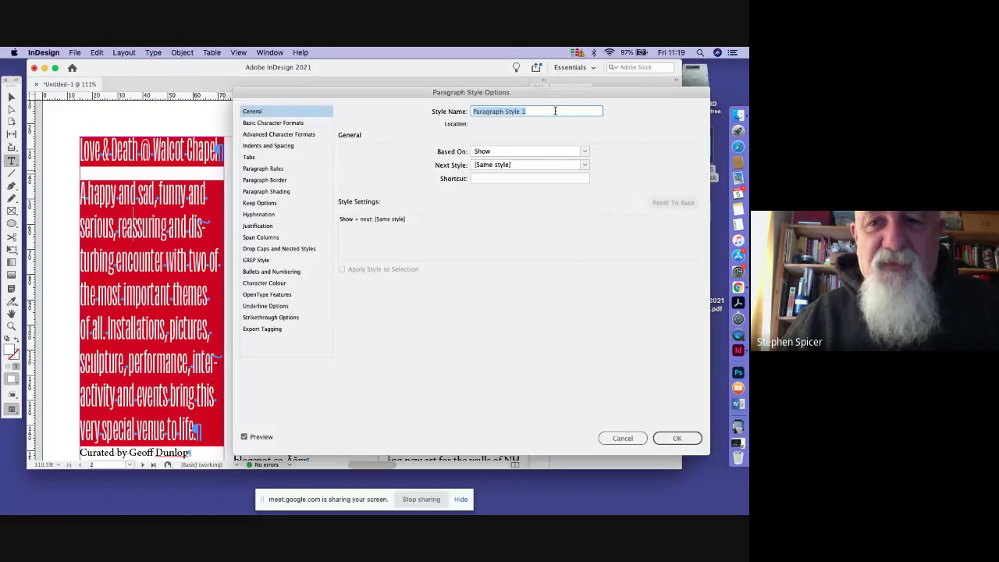
{"action": "type", "text": "show copy"}
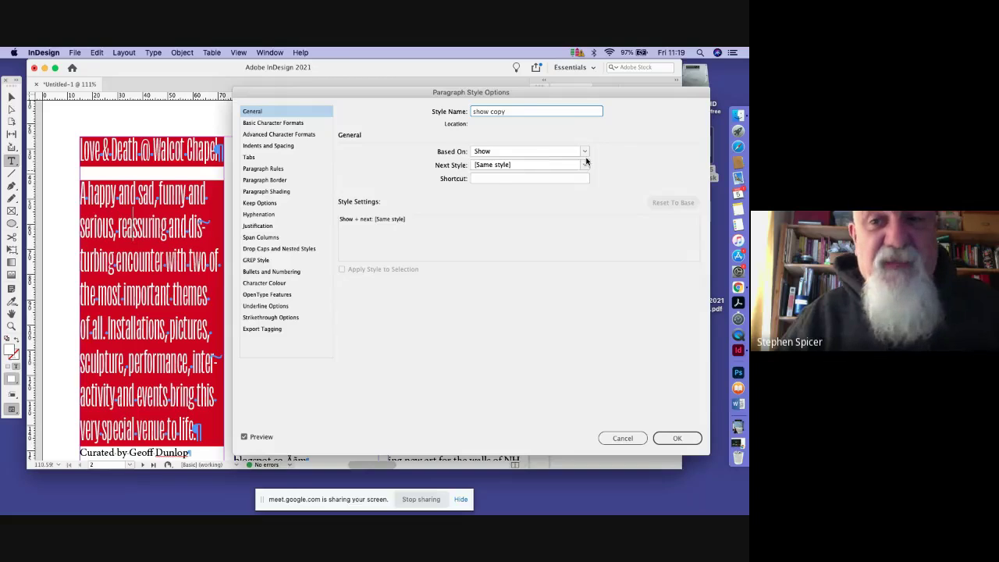
{"action": "left_click", "coordinate": [584, 152]}
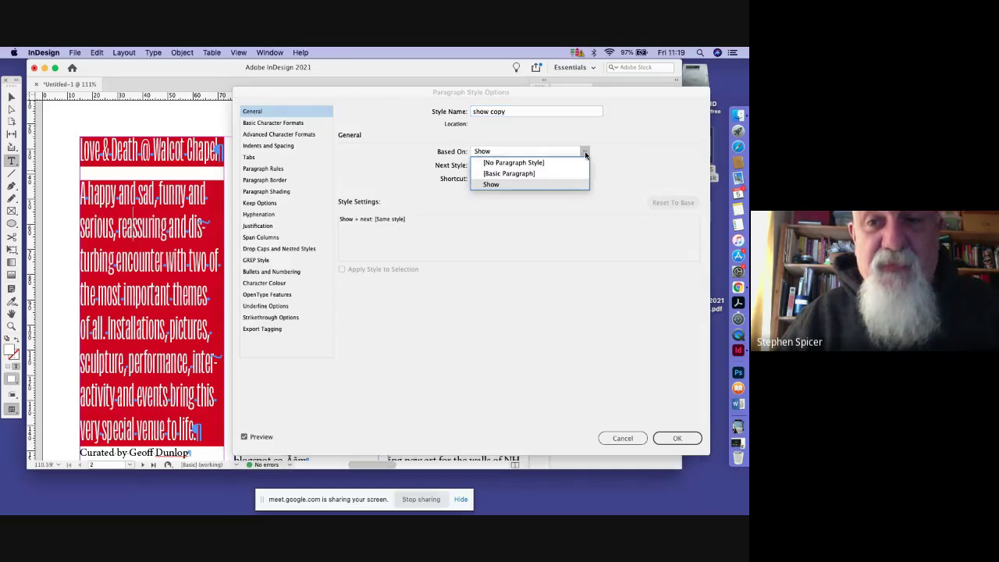
{"action": "left_click", "coordinate": [536, 173]}
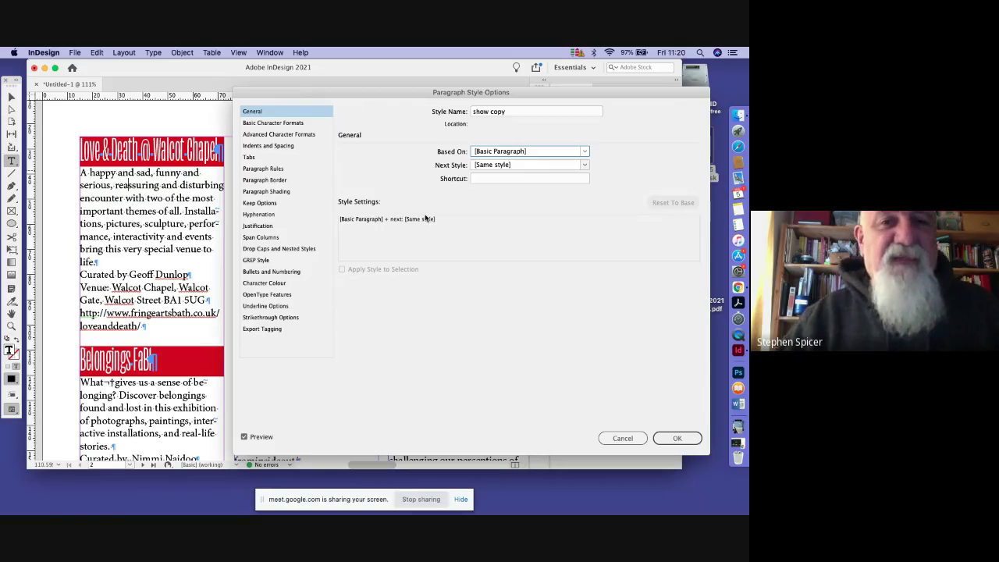
- Set show copy to Myriad Pro Regular 11 pt with 14 pt leading and confirm
{"action": "left_click", "coordinate": [270, 124]}
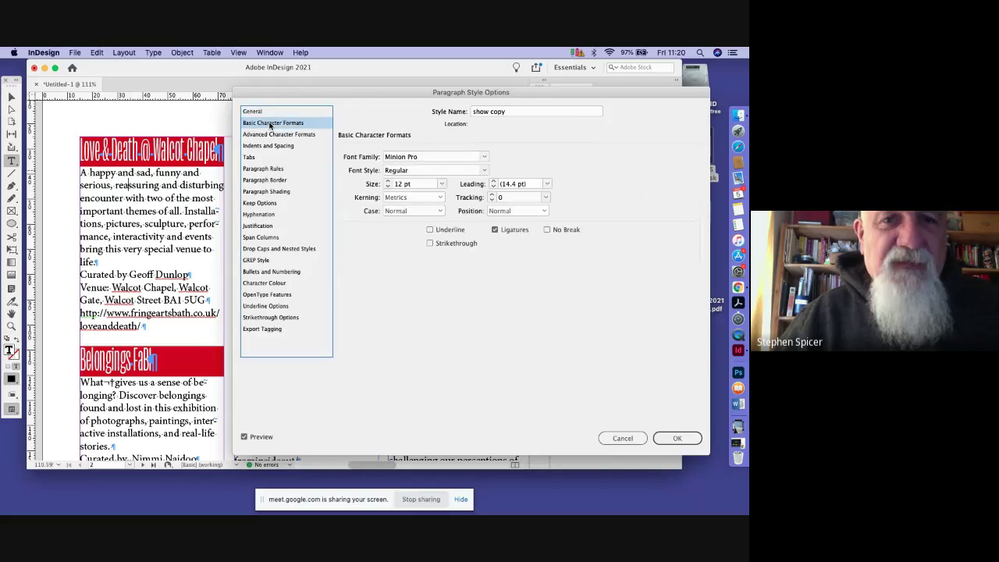
{"action": "left_click", "coordinate": [485, 158]}
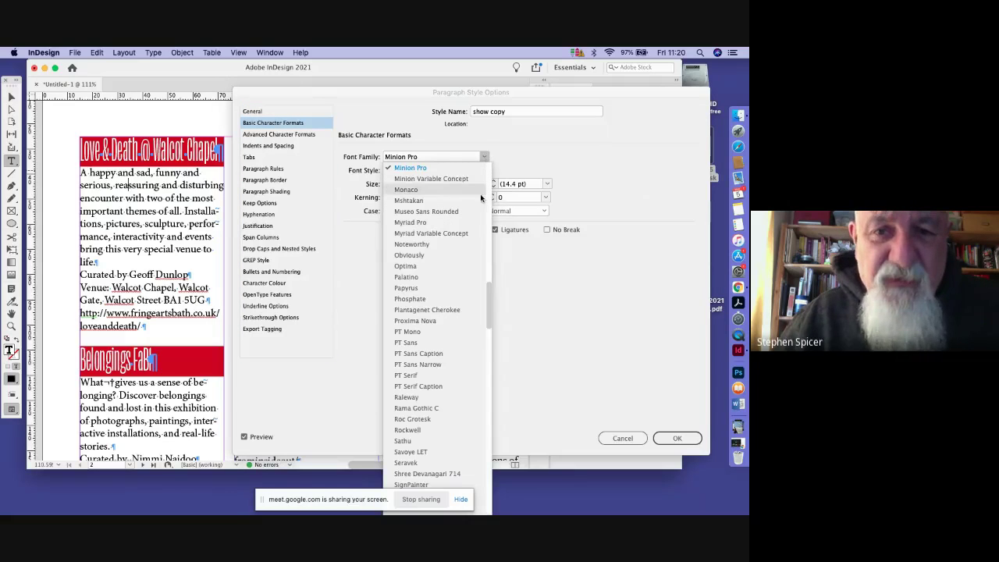
{"action": "left_click", "coordinate": [410, 222]}
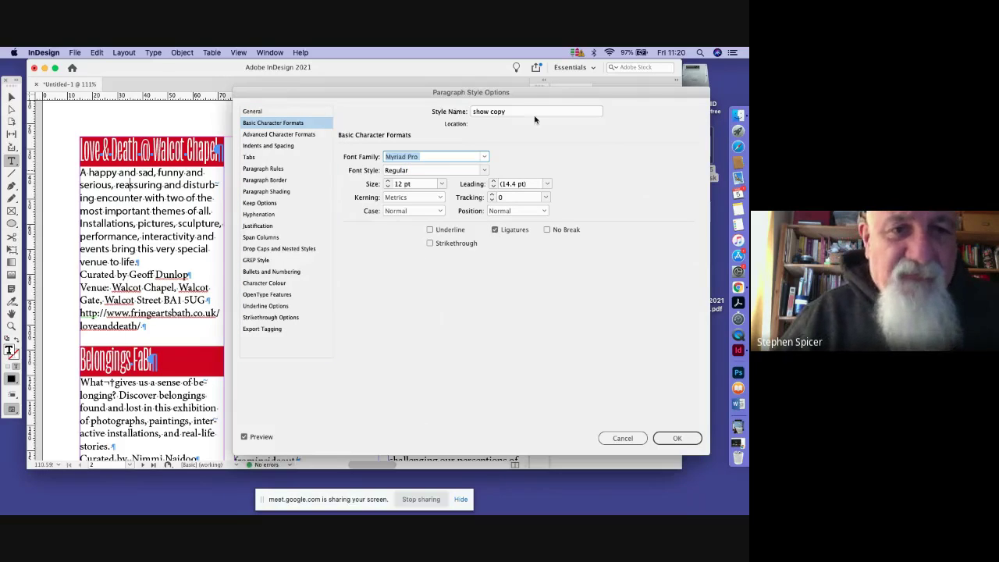
{"action": "left_click", "coordinate": [388, 187]}
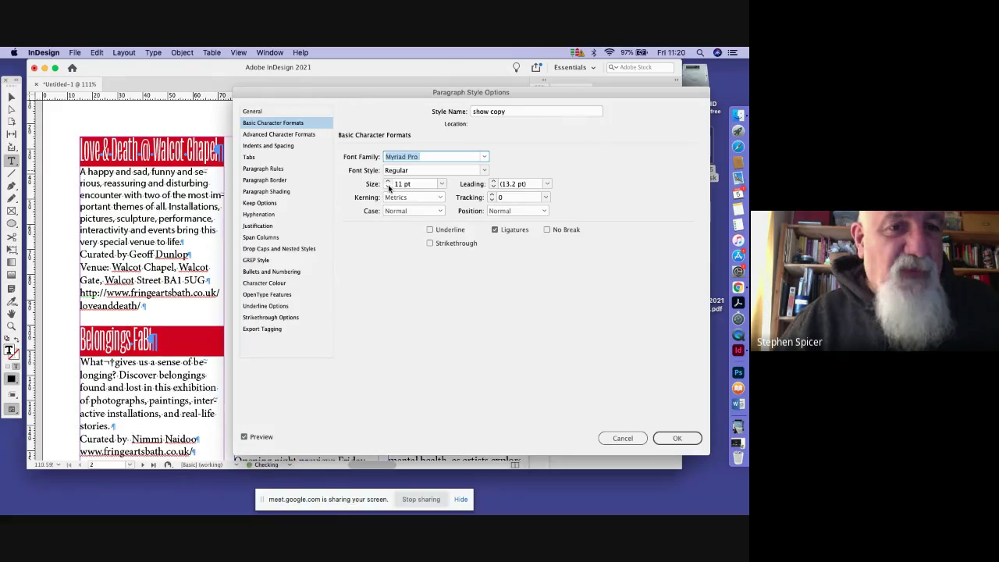
{"action": "left_click", "coordinate": [492, 181]}
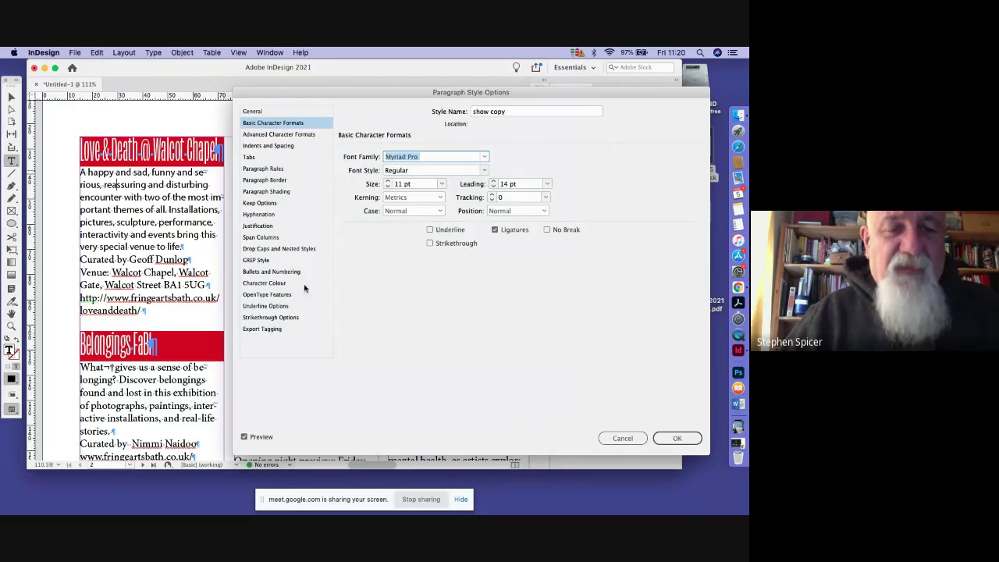
{"action": "left_click", "coordinate": [679, 438]}
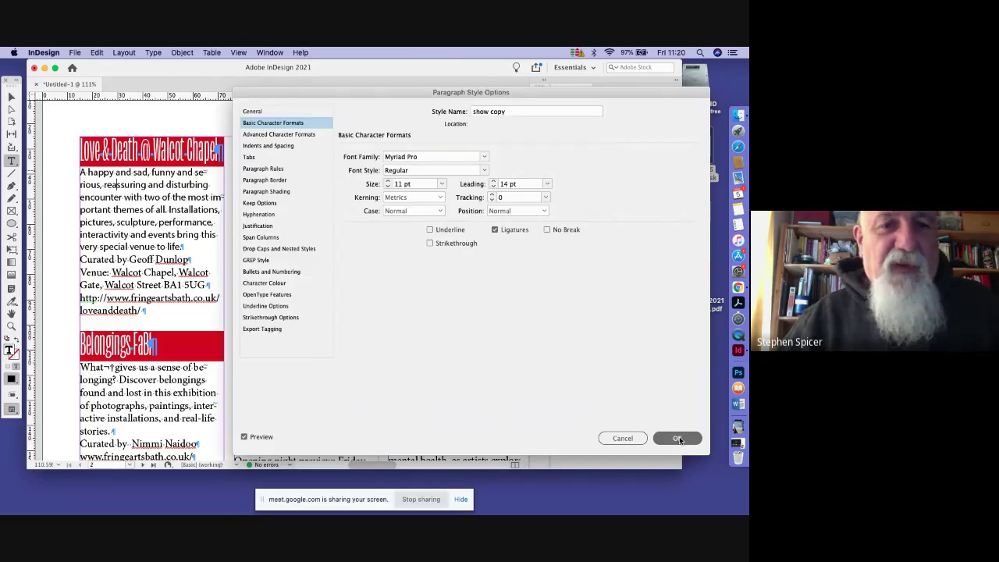
- Apply show copy to the middle-column, right-column and Belongings descriptions
{"action": "left_click", "coordinate": [433, 147]}
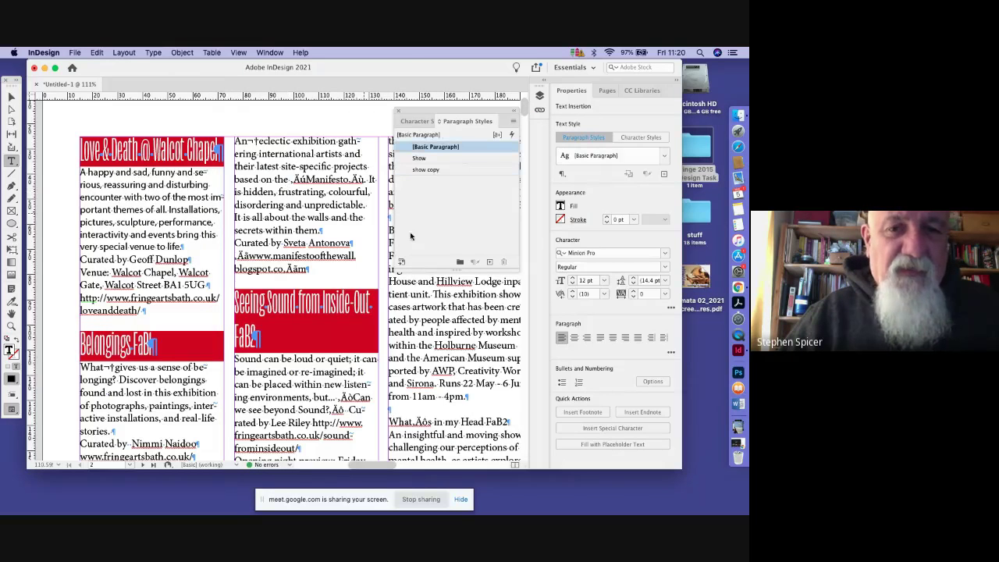
{"action": "left_click", "coordinate": [423, 170]}
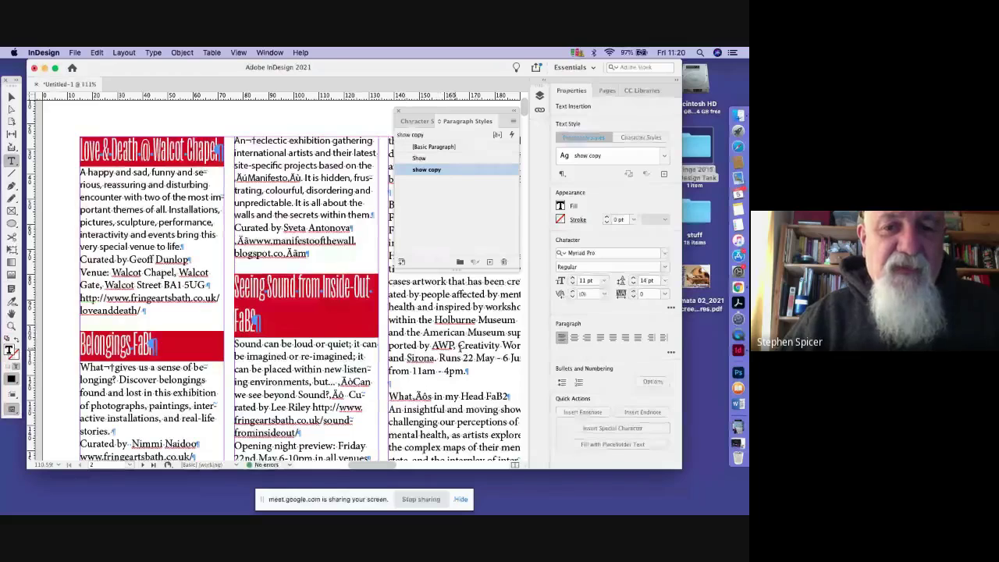
{"action": "left_click", "coordinate": [451, 195]}
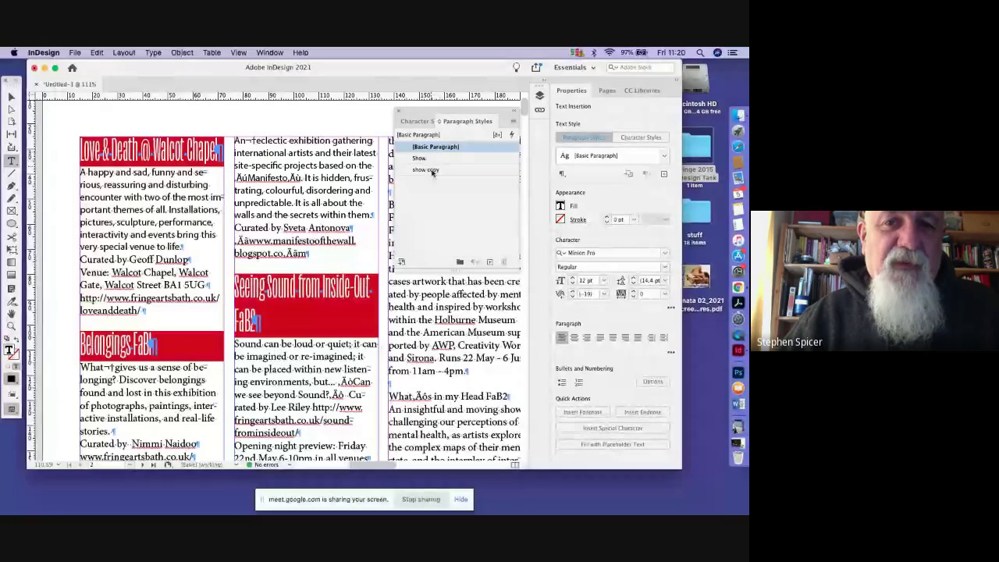
{"action": "left_click", "coordinate": [426, 170]}
{"action": "left_click", "coordinate": [143, 418]}
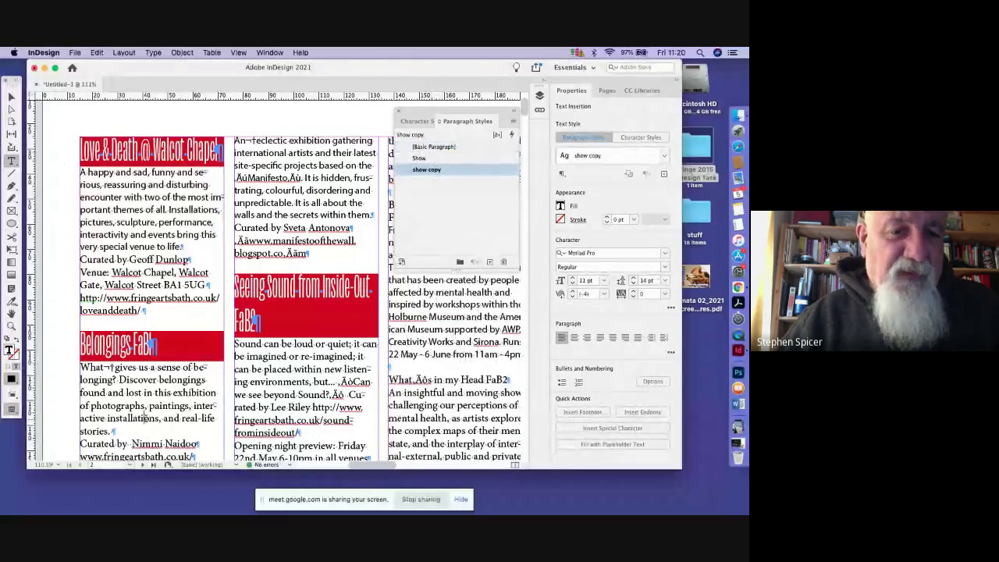
{"action": "left_click", "coordinate": [420, 159]}
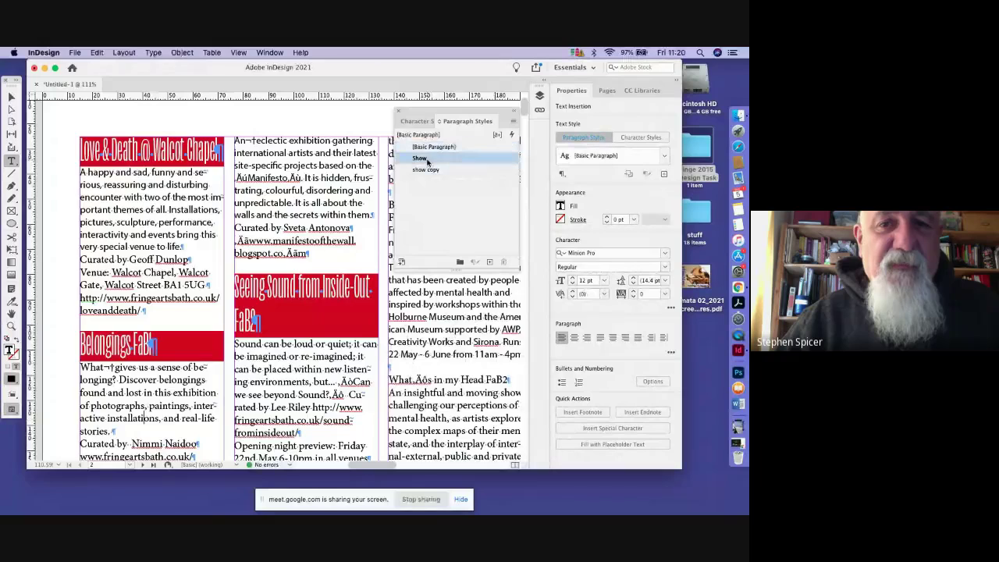
{"action": "left_click", "coordinate": [426, 170]}
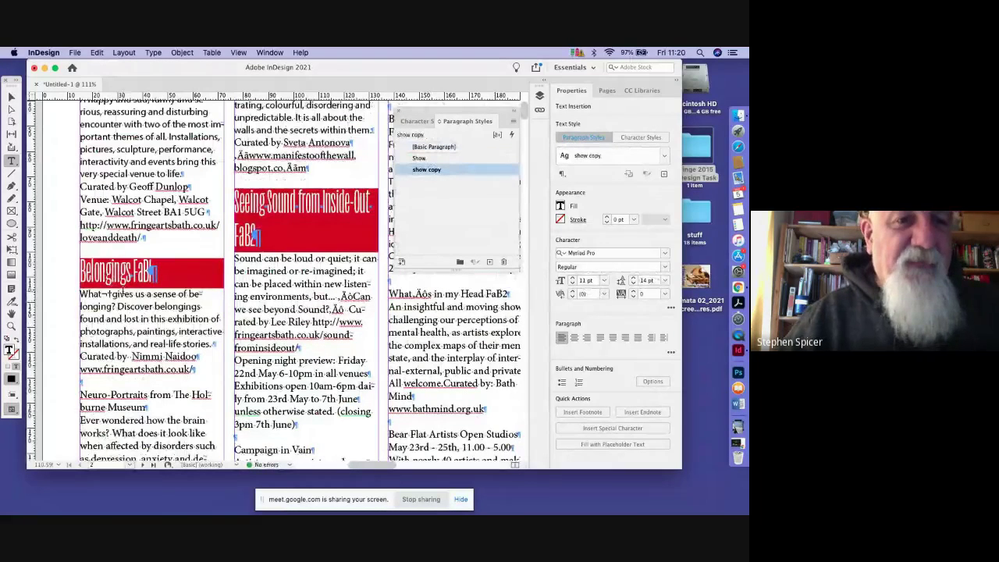
{"action": "scroll", "coordinate": [124, 303], "scroll_direction": "up", "scroll_amount": 1}
{"action": "scroll", "coordinate": [123, 304], "scroll_direction": "up", "scroll_amount": 2}
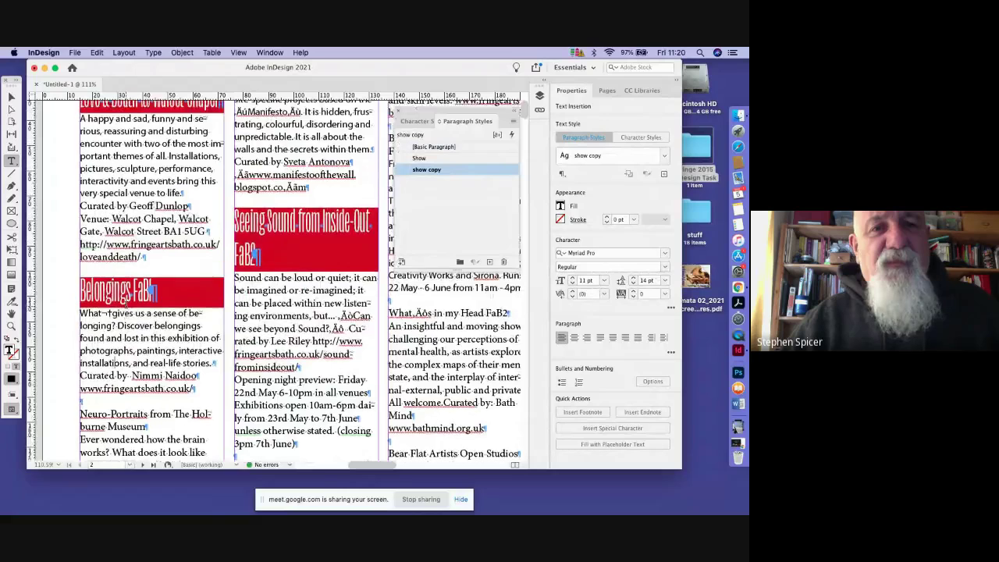
{"action": "scroll", "coordinate": [308, 309], "scroll_direction": "up", "scroll_amount": 2}
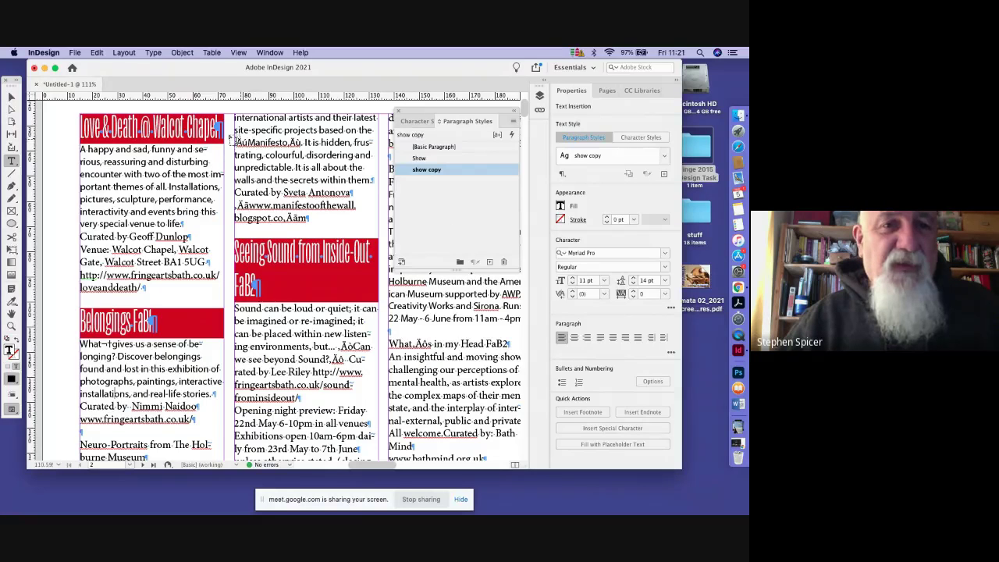
{"action": "left_click", "coordinate": [193, 125]}
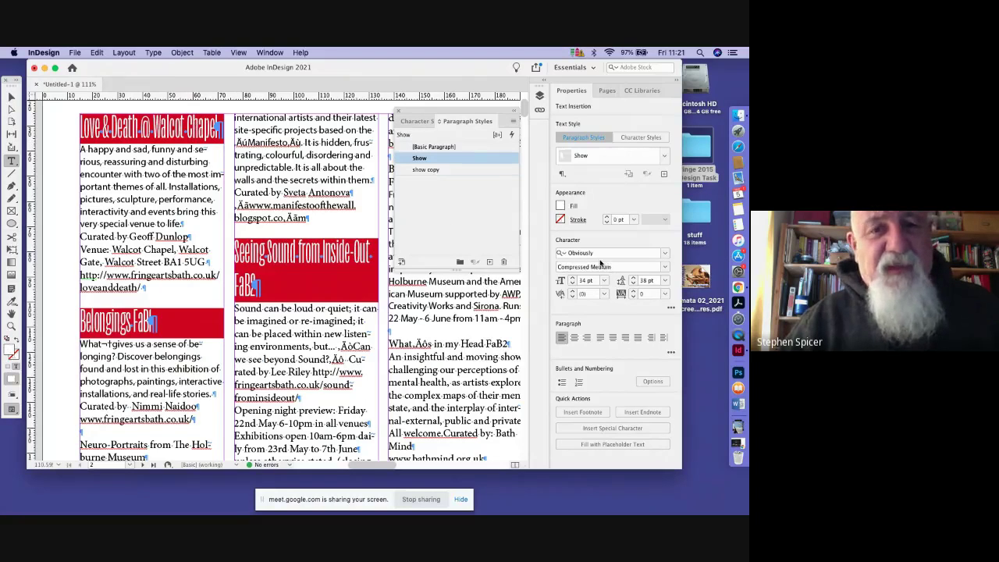
- Shrink the Show heading size to 28 pt, briefly testing 29 pt
{"action": "double_click", "coordinate": [464, 158]}
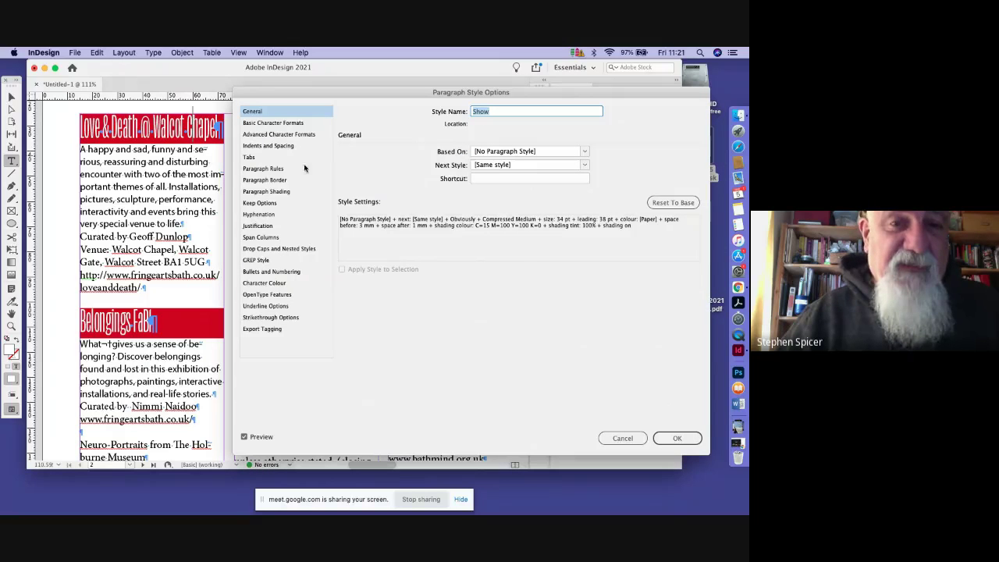
{"action": "left_click", "coordinate": [274, 123]}
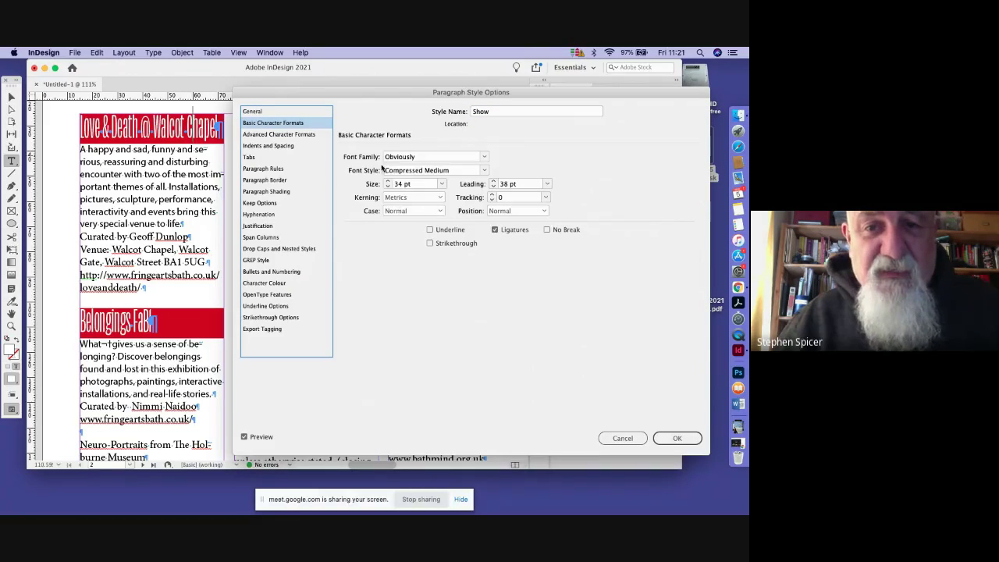
{"action": "left_click_drag", "start_coordinate": [398, 95], "coordinate": [525, 79]}
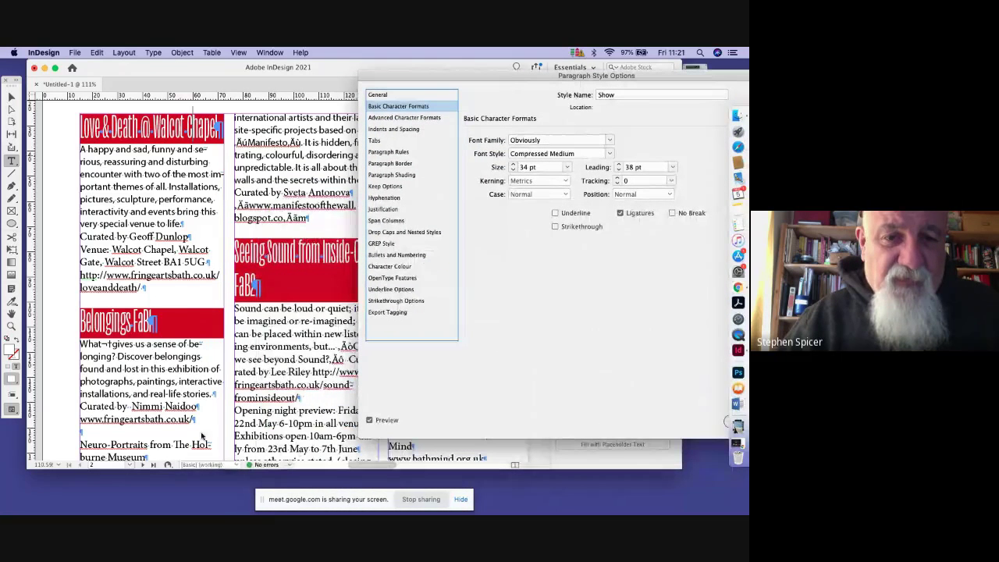
{"action": "left_click", "coordinate": [513, 169]}
{"action": "left_click", "coordinate": [513, 170]}
{"action": "left_click", "coordinate": [513, 169]}
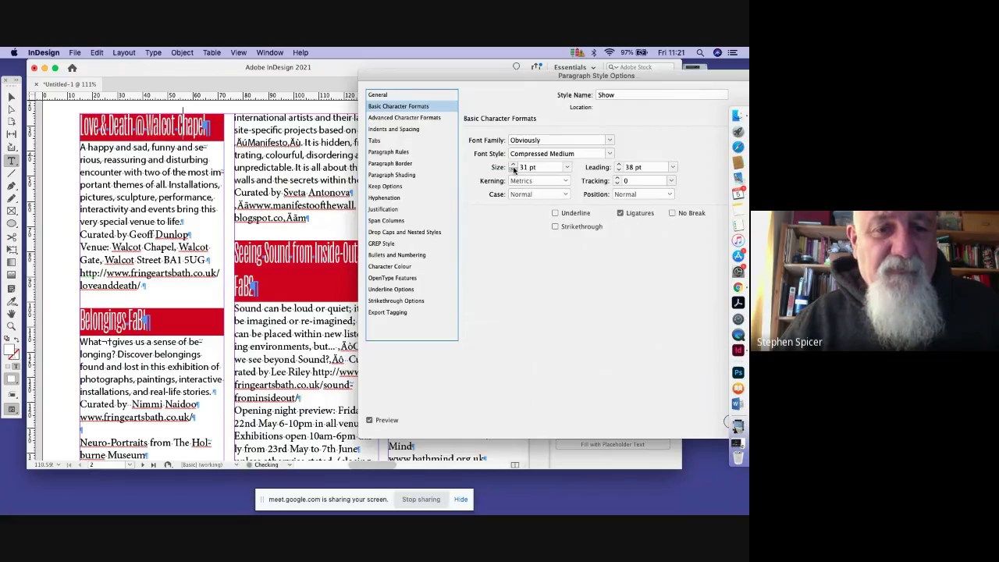
{"action": "left_click", "coordinate": [513, 169]}
{"action": "left_click", "coordinate": [512, 169]}
{"action": "left_click", "coordinate": [513, 170]}
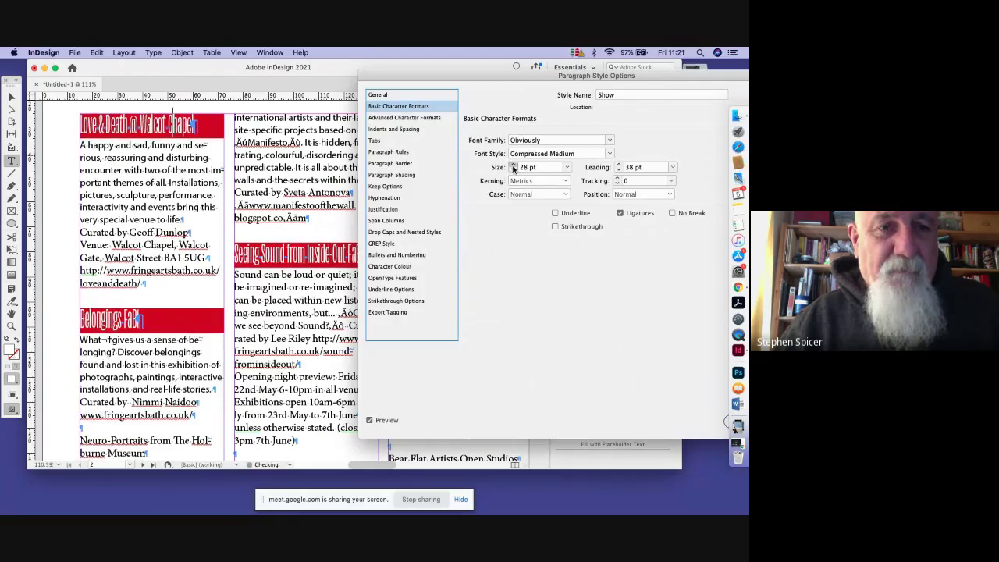
{"action": "left_click", "coordinate": [513, 166]}
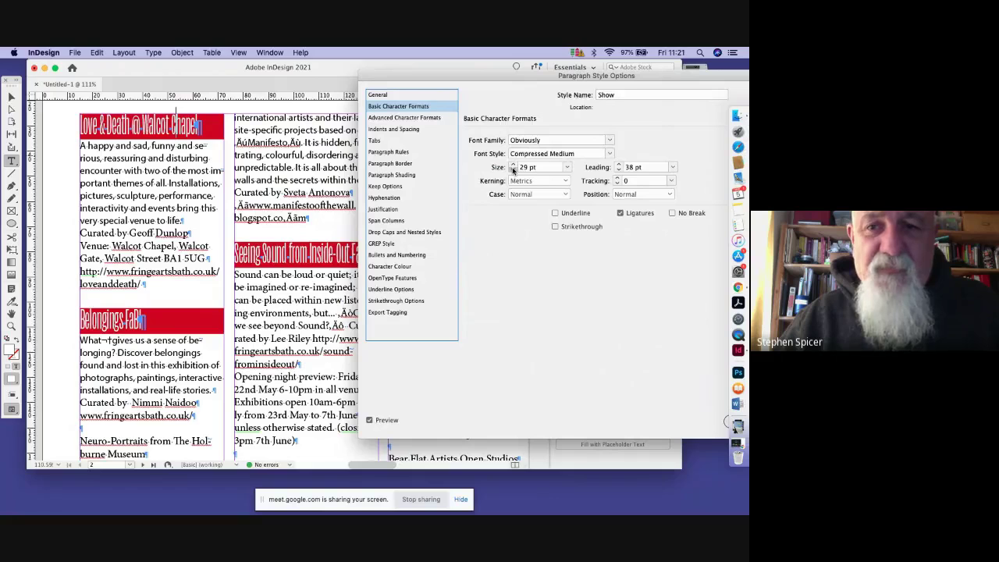
{"action": "left_click", "coordinate": [513, 170]}
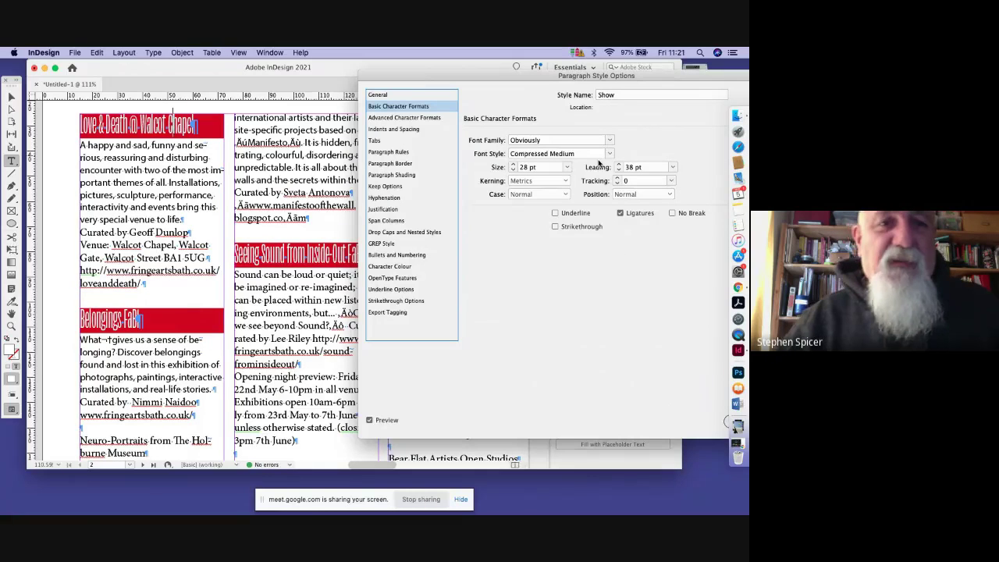
- Change the Show heading font family to LLRubberGrotesque Regular
{"action": "left_click", "coordinate": [608, 142]}
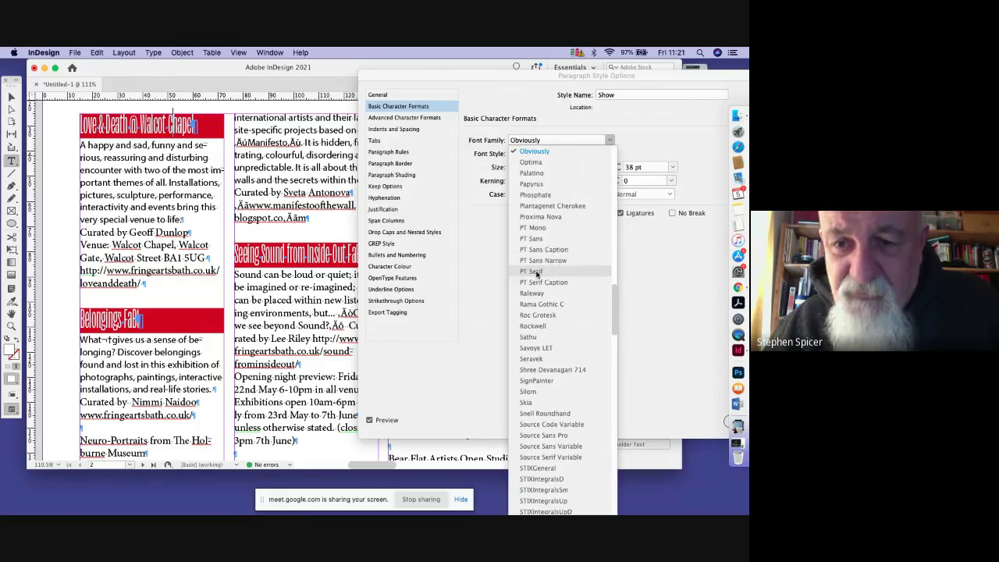
{"action": "scroll", "coordinate": [536, 296], "scroll_direction": "down", "scroll_amount": 5}
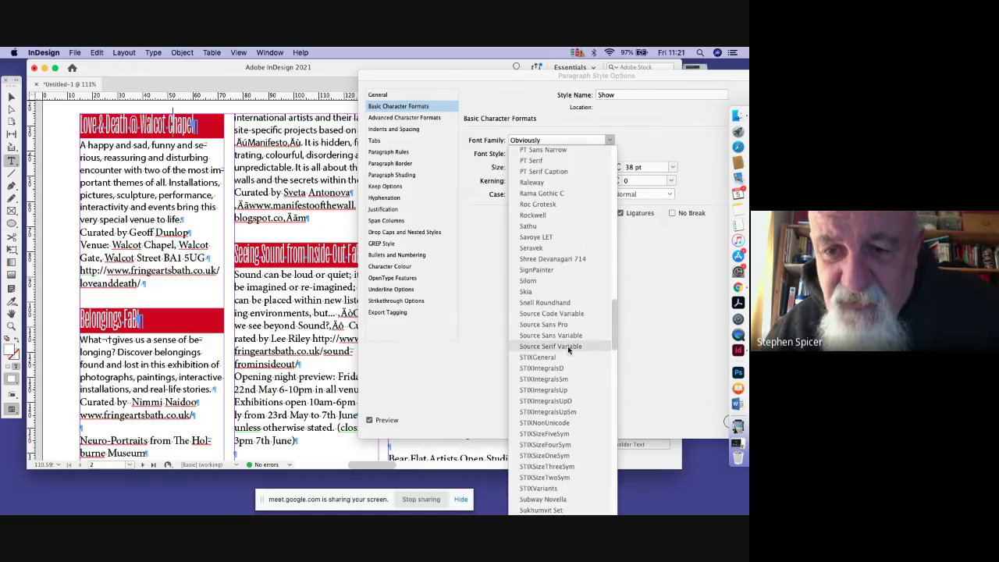
{"action": "scroll", "coordinate": [568, 351], "scroll_direction": "down", "scroll_amount": 5}
{"action": "scroll", "coordinate": [562, 353], "scroll_direction": "down", "scroll_amount": 2}
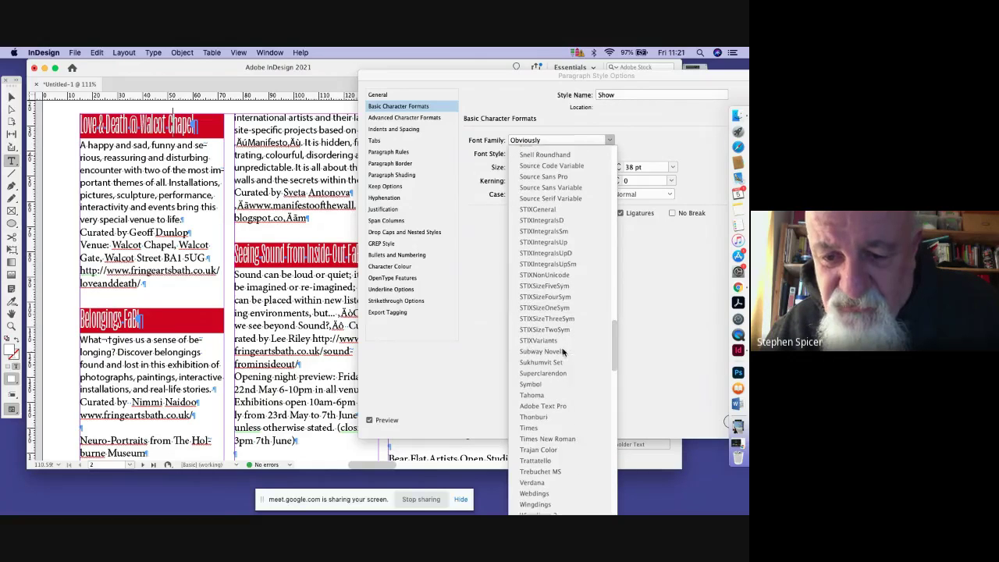
{"action": "scroll", "coordinate": [562, 353], "scroll_direction": "up", "scroll_amount": 15}
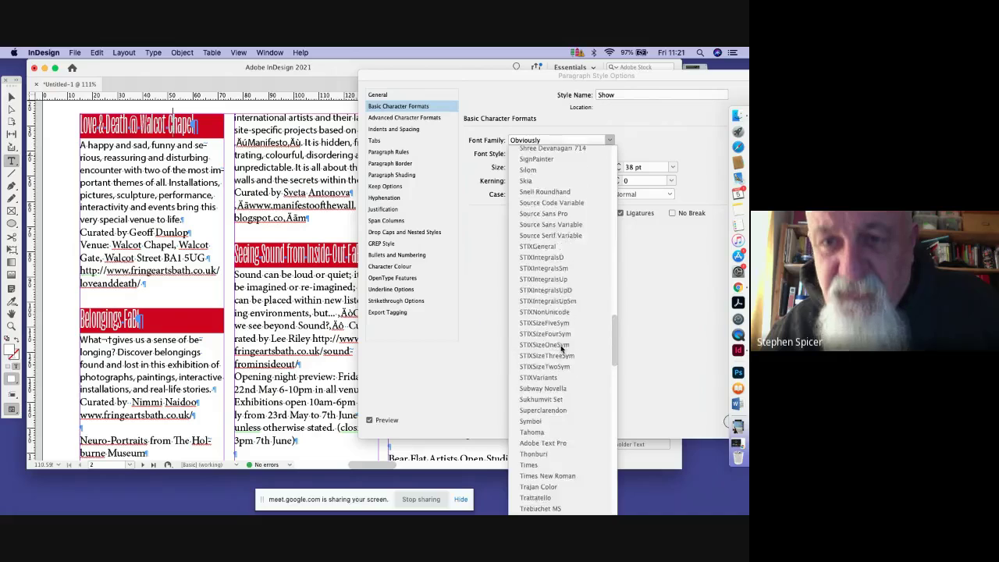
{"action": "scroll", "coordinate": [557, 340], "scroll_direction": "up", "scroll_amount": 5}
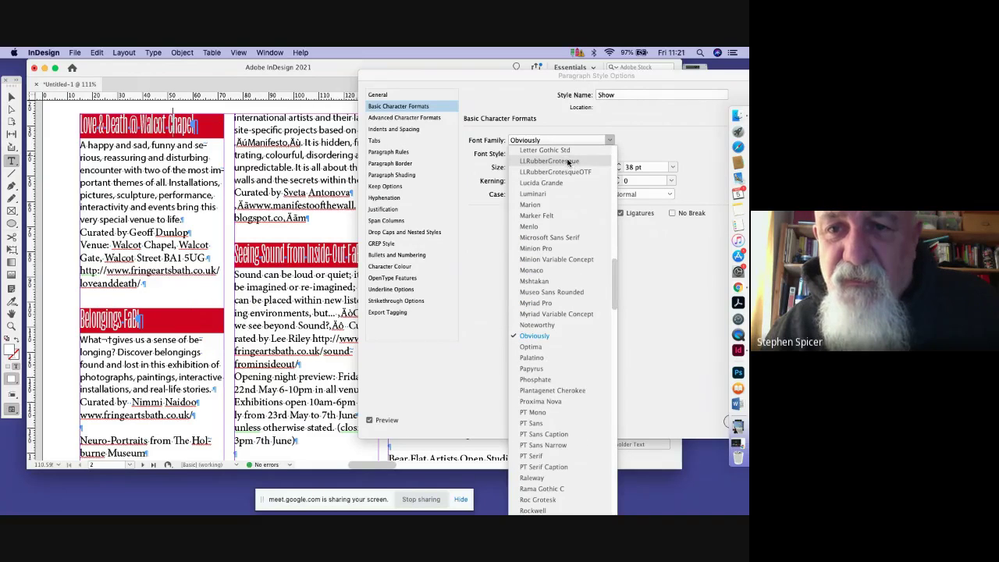
{"action": "left_click", "coordinate": [567, 161]}
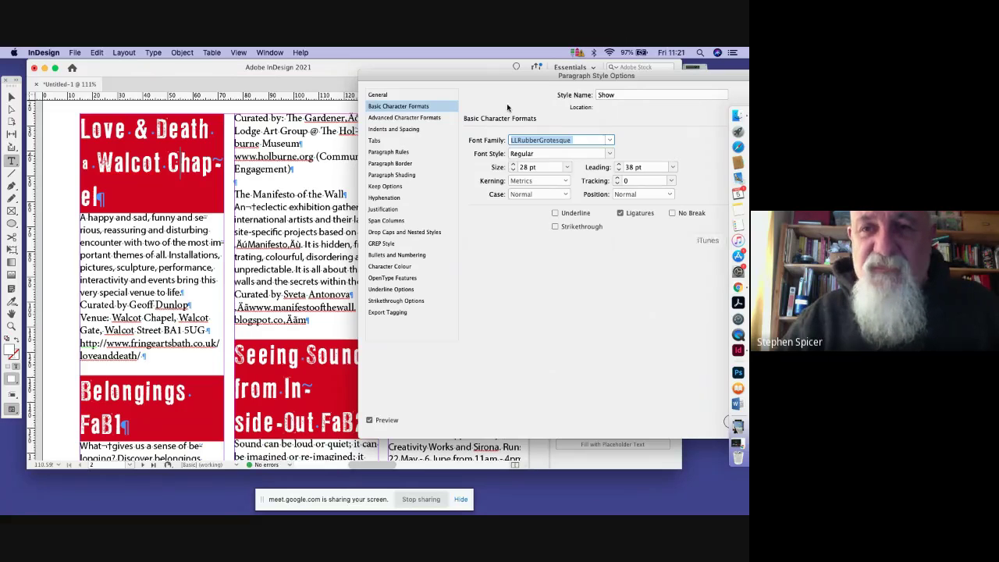
- Step the Show style's size down from 28 pt, trying sizes between 17 and 19 pt
{"action": "left_click", "coordinate": [513, 169]}
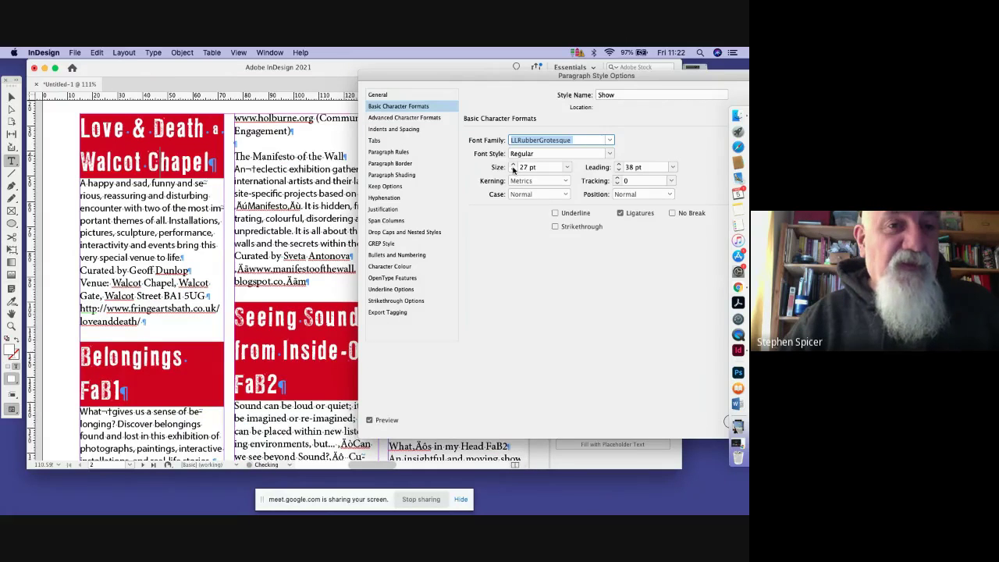
{"action": "left_click", "coordinate": [513, 166]}
{"action": "left_click", "coordinate": [513, 170]}
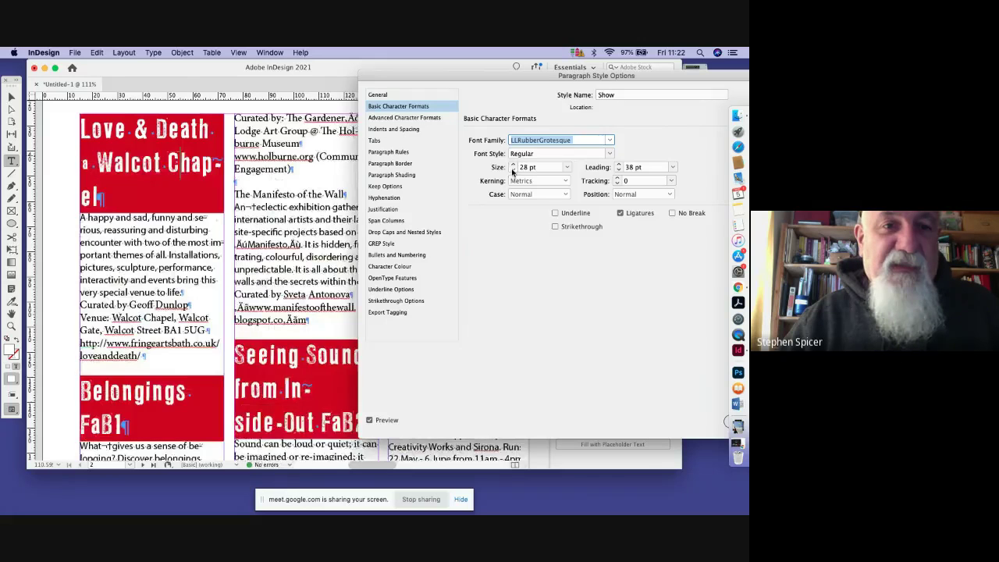
{"action": "left_click", "coordinate": [513, 170]}
{"action": "left_click", "coordinate": [513, 170]}
{"action": "left_click", "coordinate": [513, 170]}
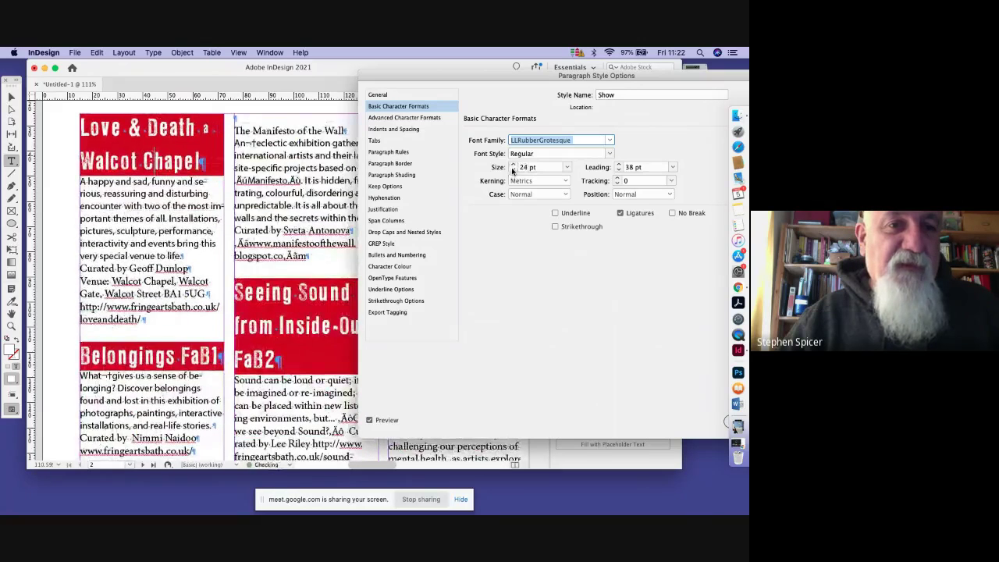
{"action": "left_click", "coordinate": [513, 170]}
{"action": "left_click", "coordinate": [513, 171]}
{"action": "left_click", "coordinate": [513, 170]}
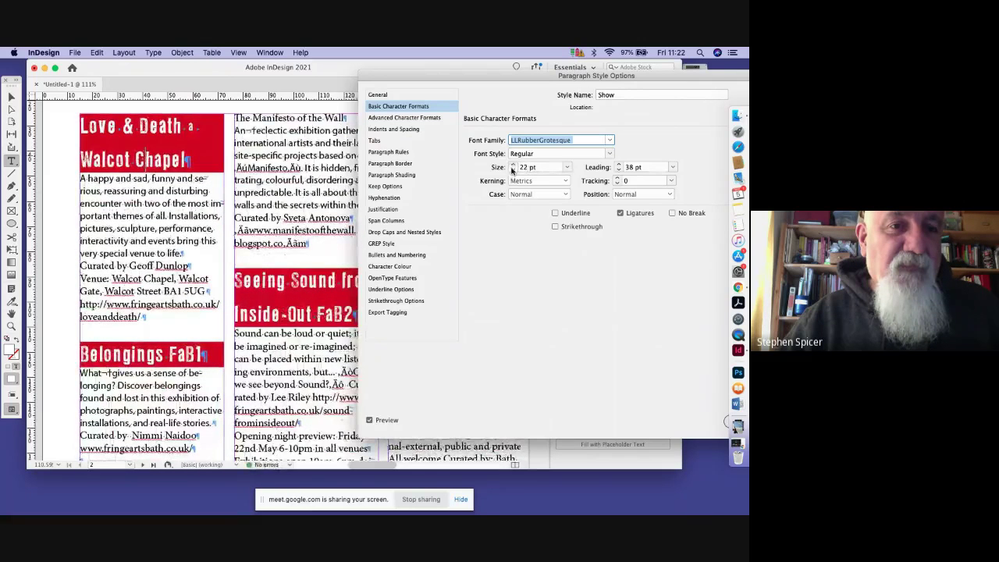
{"action": "left_click", "coordinate": [513, 170]}
{"action": "left_click", "coordinate": [513, 170]}
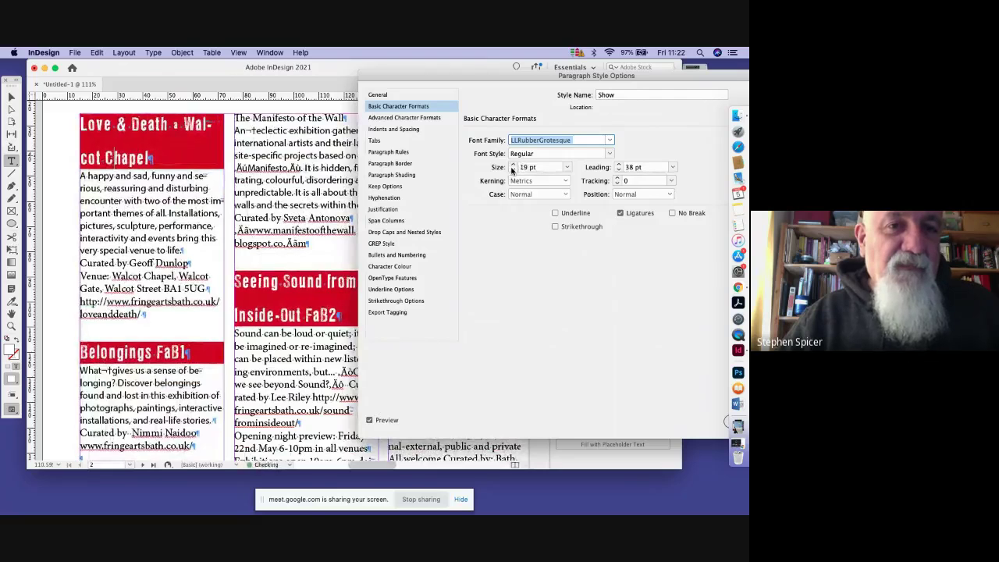
{"action": "left_click", "coordinate": [513, 170]}
{"action": "left_click", "coordinate": [513, 170]}
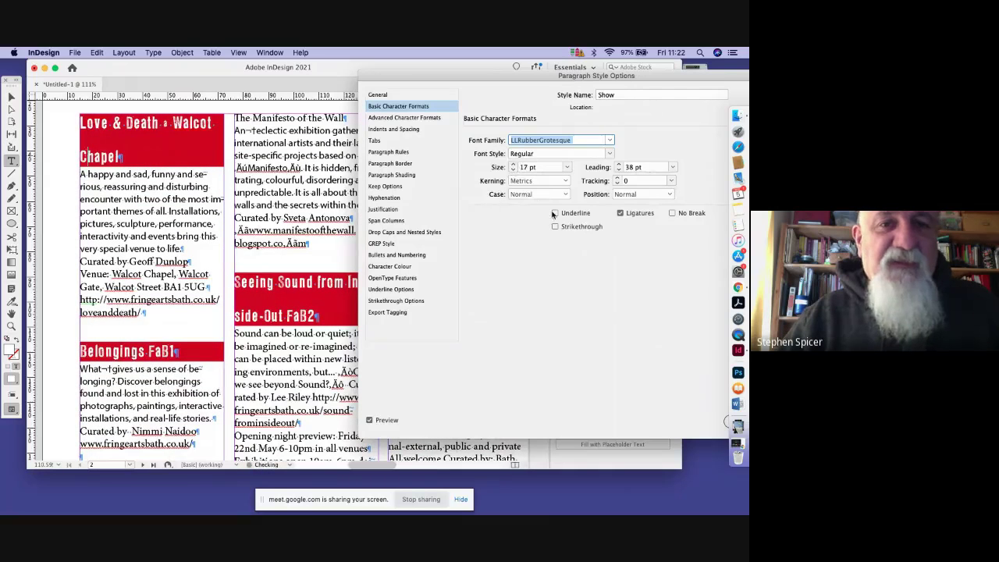
{"action": "left_click", "coordinate": [512, 165]}
{"action": "left_click", "coordinate": [513, 164]}
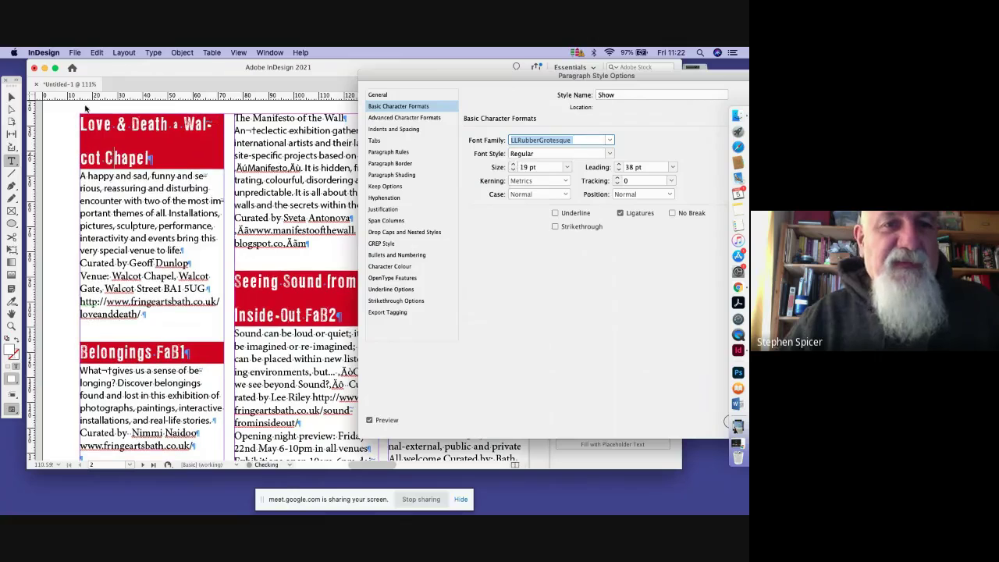
- Turn off hyphenation for the Show paragraph style
{"action": "left_click", "coordinate": [396, 200]}
{"action": "left_click", "coordinate": [474, 134]}
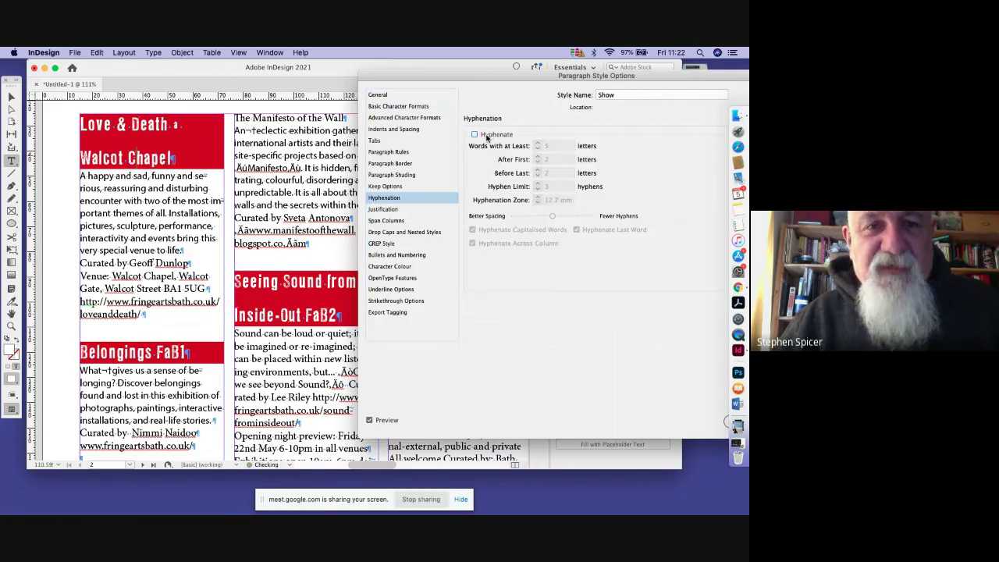
{"action": "left_click", "coordinate": [402, 107]}
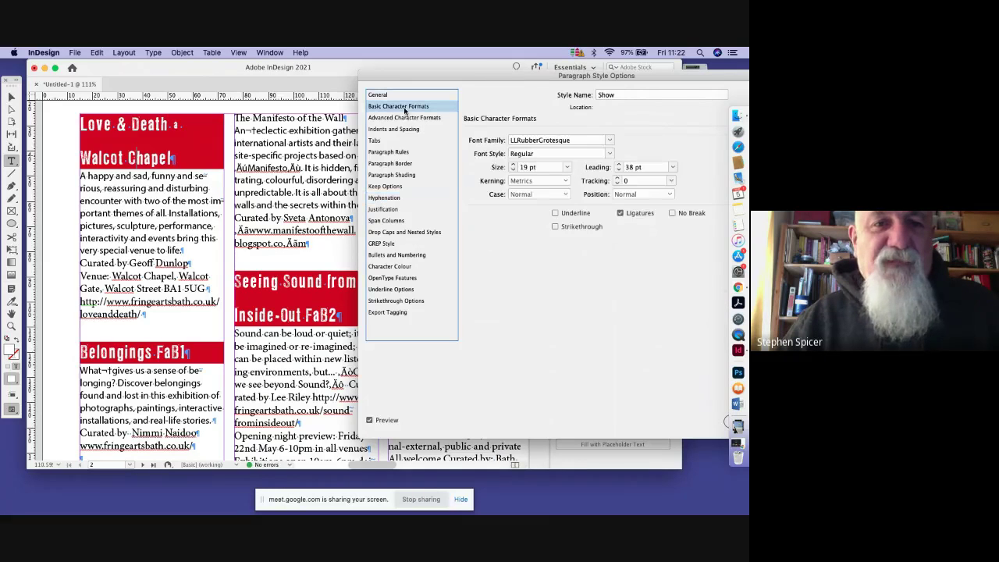
- Reduce the Show headings to 14 pt so titles fit on one line
{"action": "left_click", "coordinate": [513, 169]}
{"action": "left_click", "coordinate": [513, 169]}
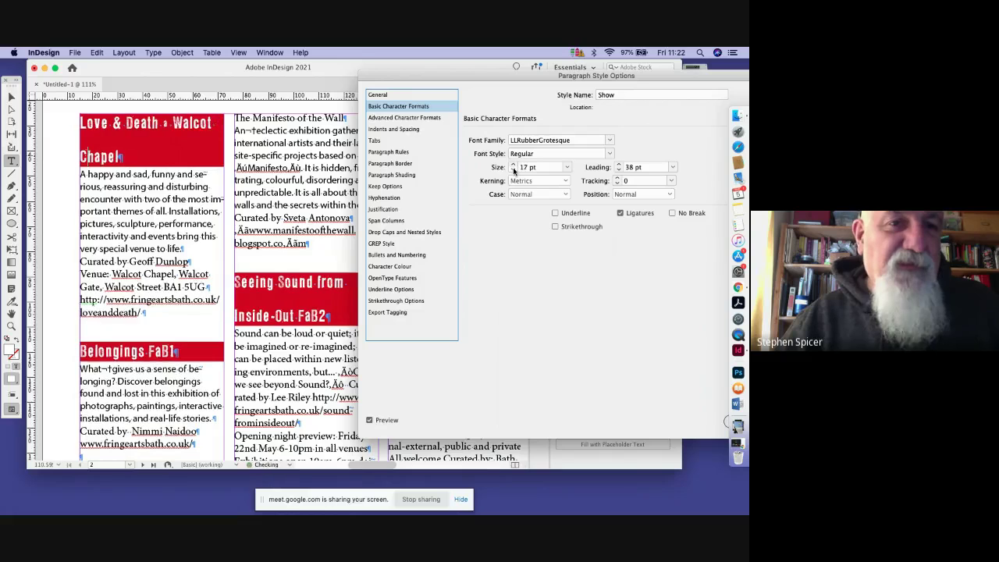
{"action": "left_click", "coordinate": [513, 169]}
{"action": "left_click", "coordinate": [513, 169]}
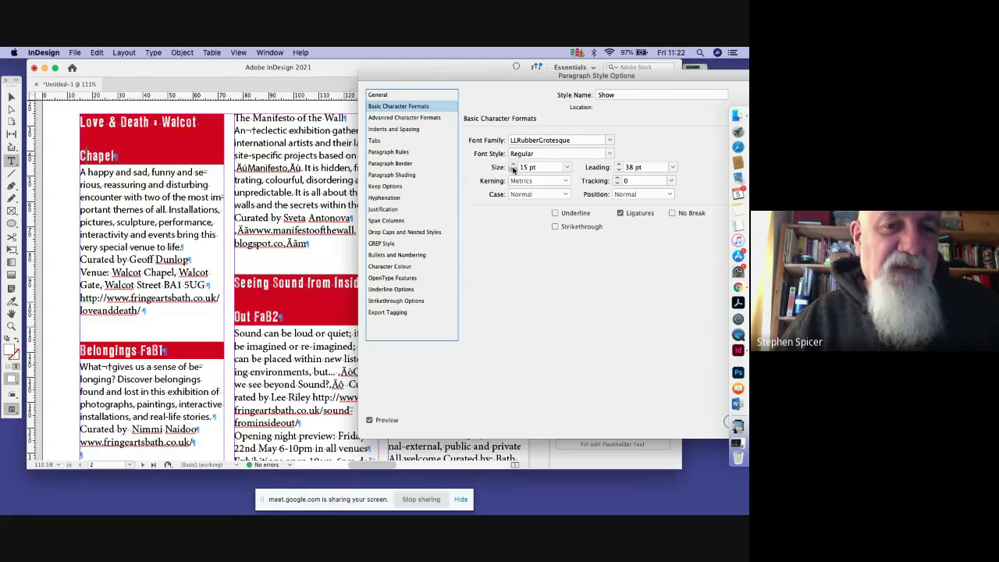
{"action": "left_click", "coordinate": [512, 170]}
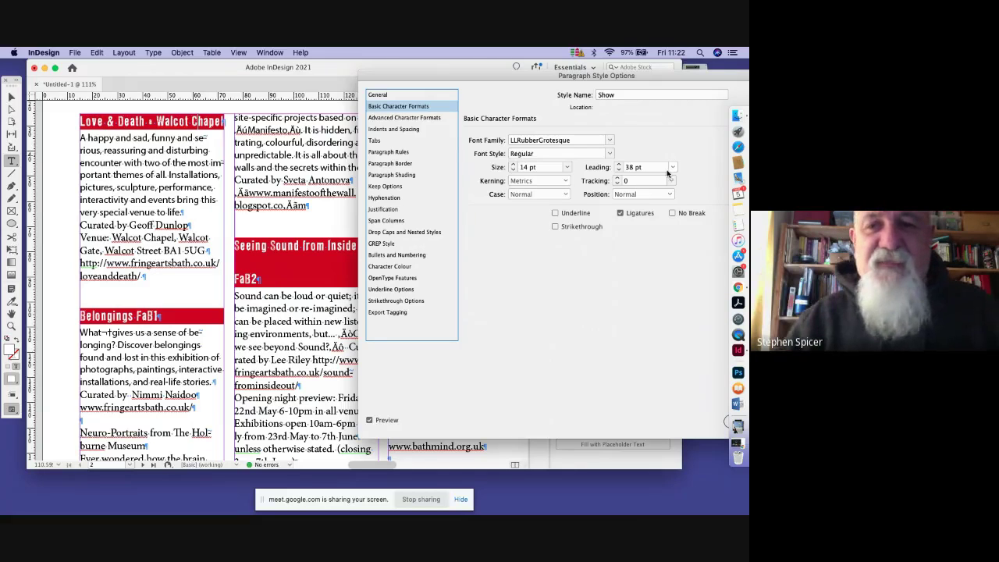
- Set the Show style's tracking to -30 and leading to 14 pt
{"action": "left_click", "coordinate": [617, 182]}
{"action": "left_click", "coordinate": [616, 182]}
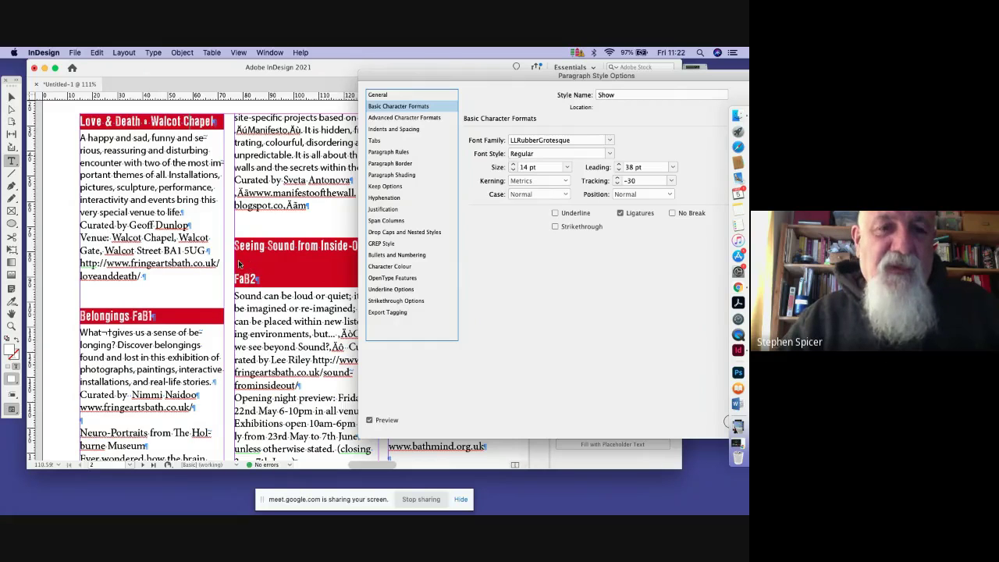
{"action": "left_click", "coordinate": [671, 167]}
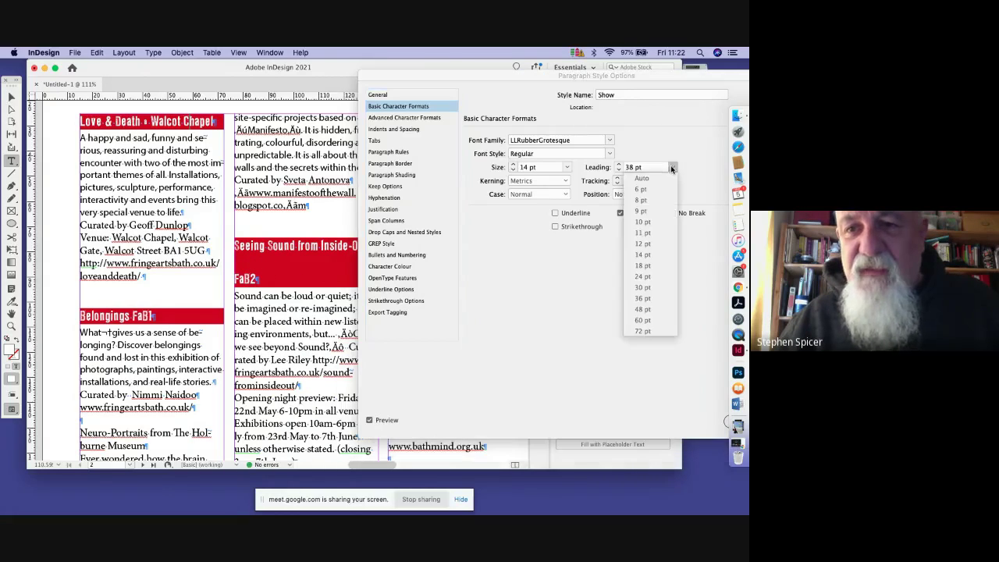
{"action": "left_click", "coordinate": [644, 254]}
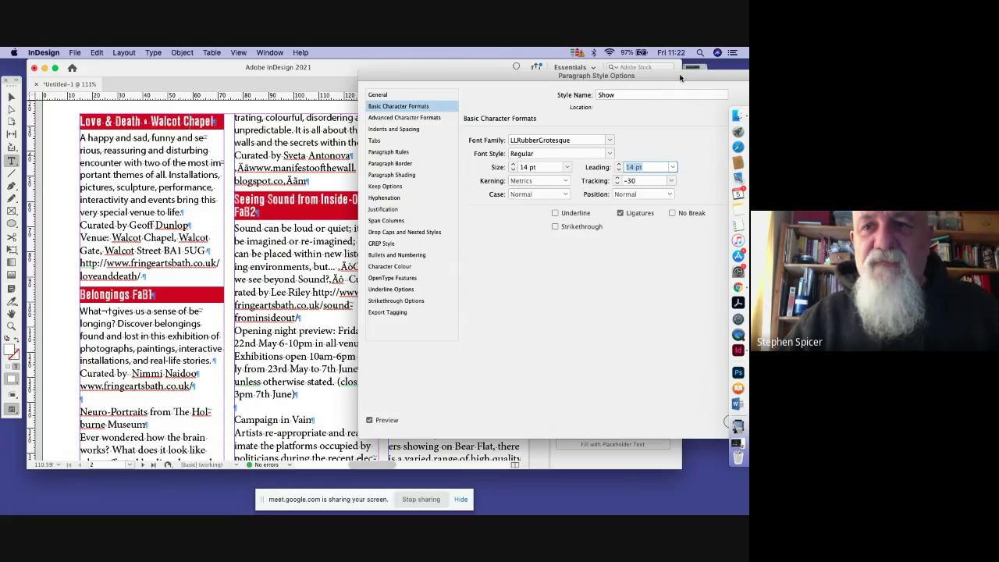
{"action": "left_click_drag", "start_coordinate": [680, 76], "coordinate": [675, 75]}
{"action": "left_click_drag", "start_coordinate": [549, 67], "coordinate": [513, 66]}
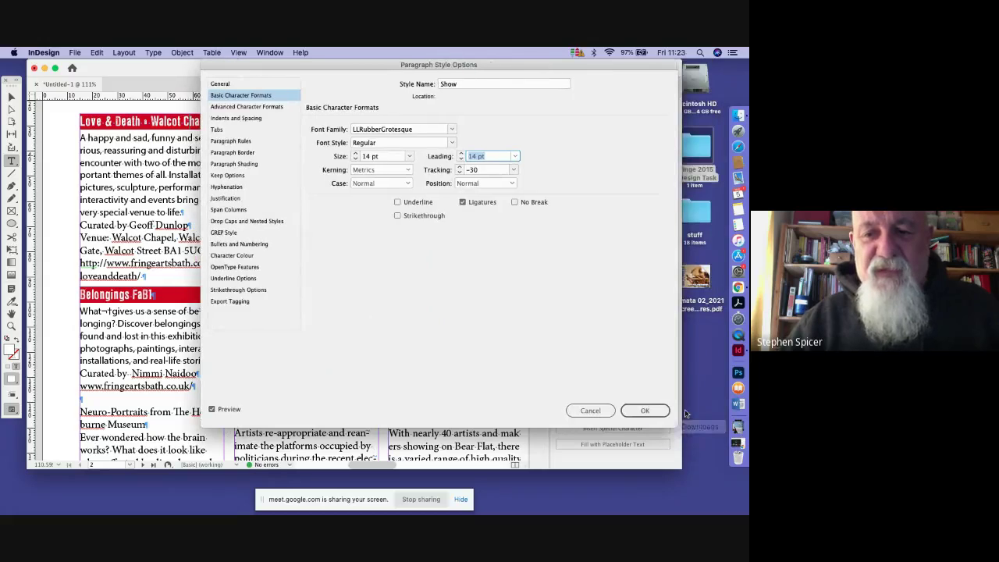
- Commit the Show style and apply show copy to the first listing's body text
{"action": "left_click", "coordinate": [652, 410]}
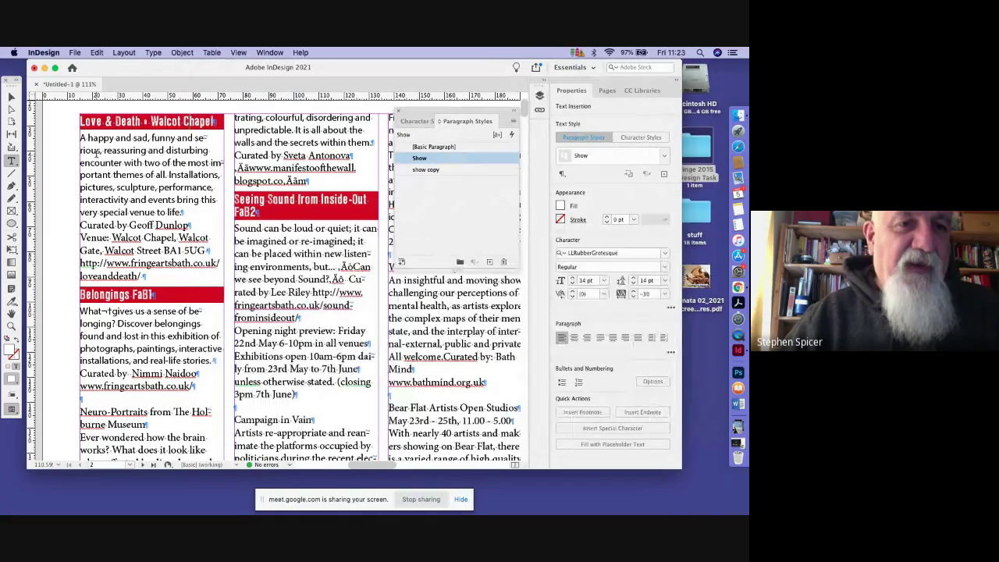
{"action": "left_click_drag", "start_coordinate": [104, 200], "coordinate": [126, 211]}
{"action": "left_click_drag", "start_coordinate": [143, 244], "coordinate": [148, 277]}
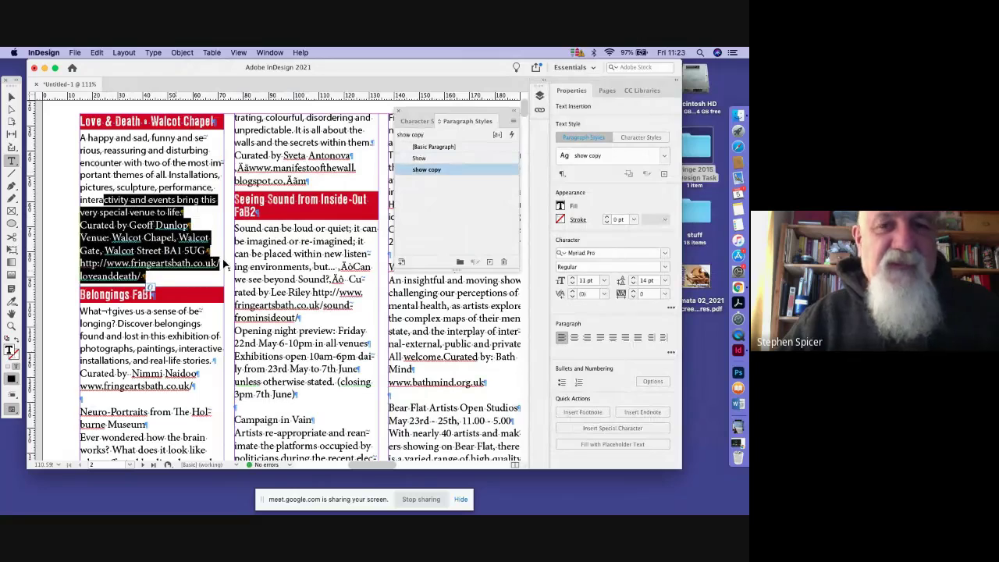
{"action": "left_click", "coordinate": [440, 169]}
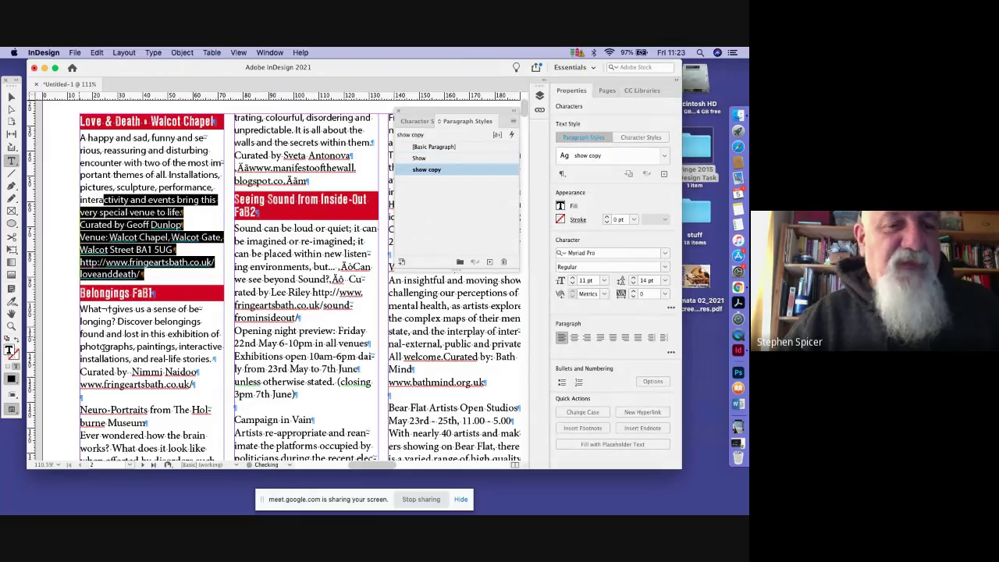
{"action": "left_click", "coordinate": [148, 178]}
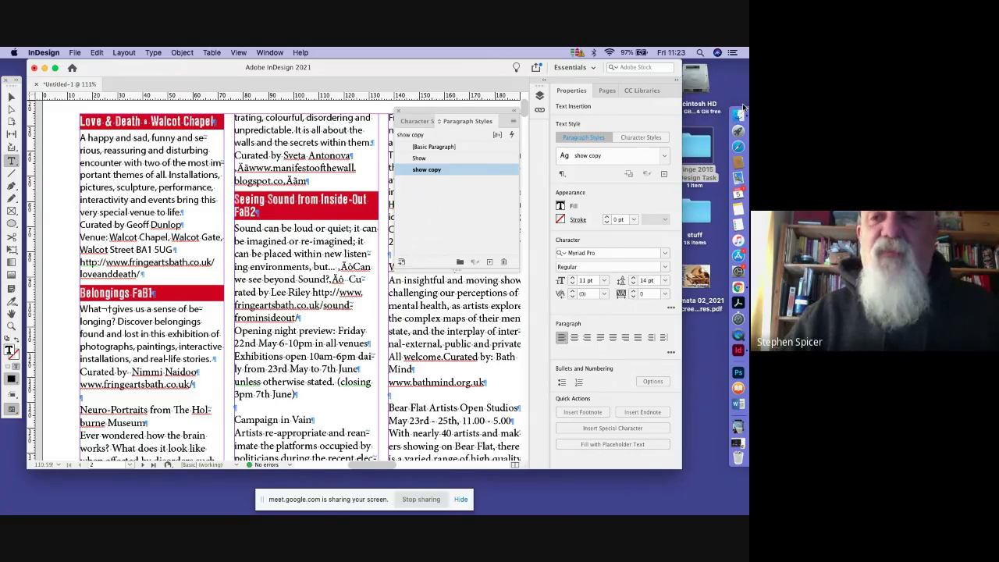
- Quick Look the Automata 02_2021 v8 Screen Low res.pdf from the desktop, showing its Contents page
{"action": "left_click", "coordinate": [742, 110]}
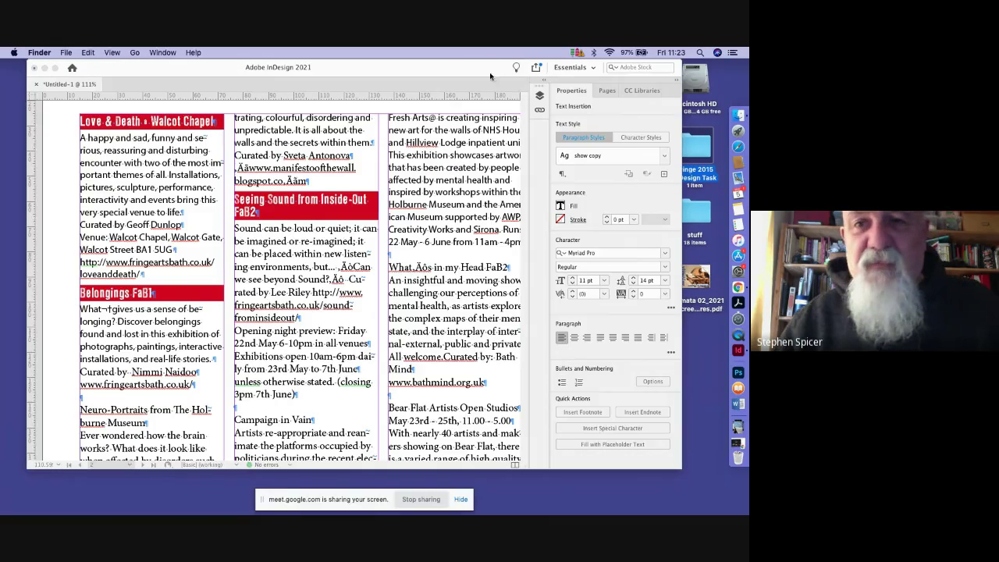
{"action": "left_click", "coordinate": [697, 277]}
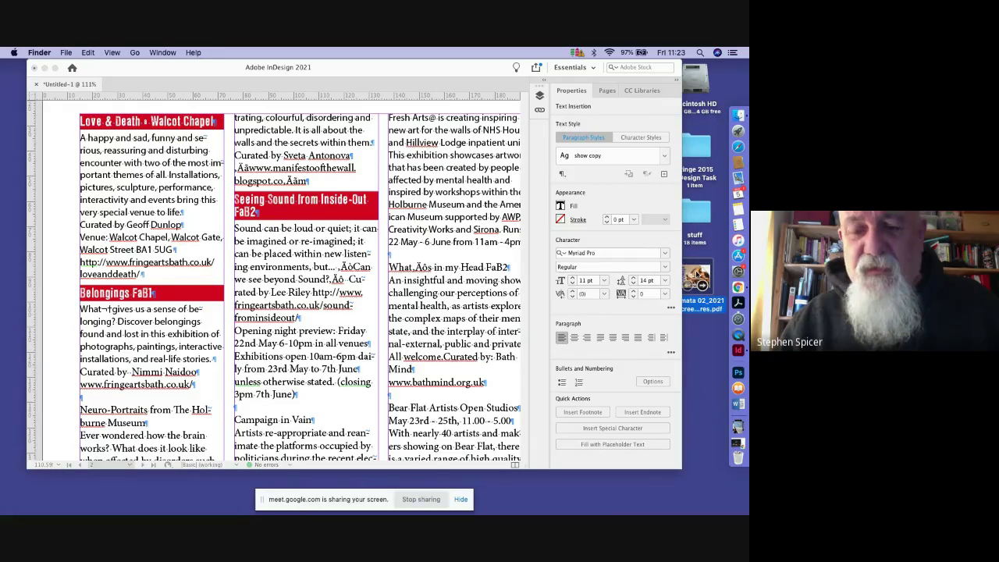
{"action": "key", "text": "space"}
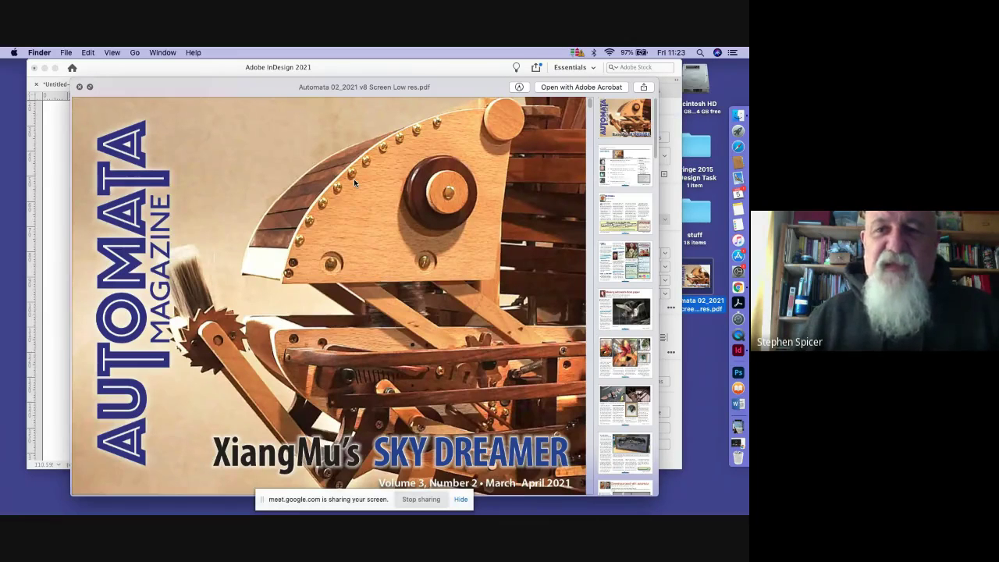
{"action": "left_click", "coordinate": [633, 179]}
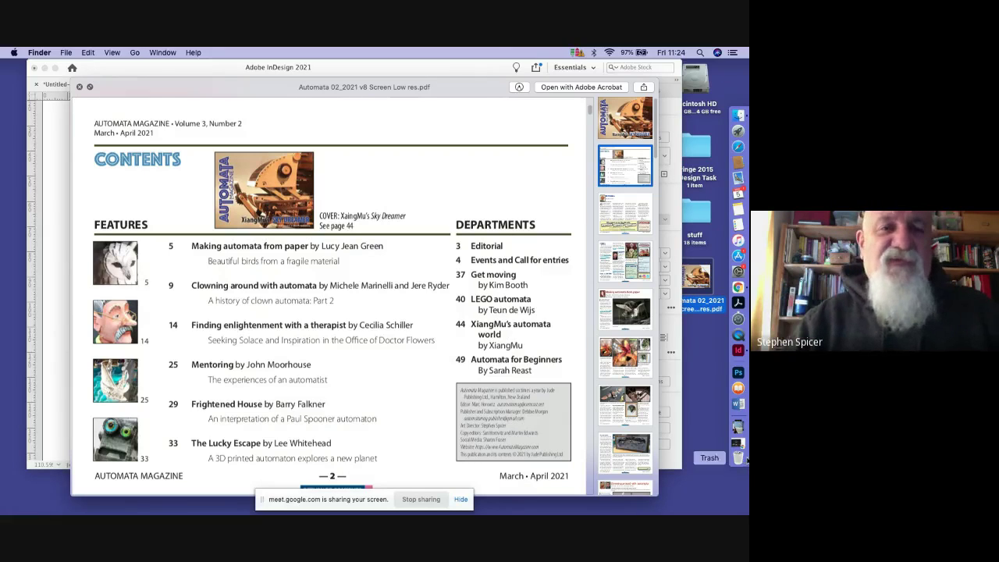
- Browse the magazine preview through pages 3, 4 and 28
{"action": "left_click", "coordinate": [627, 217]}
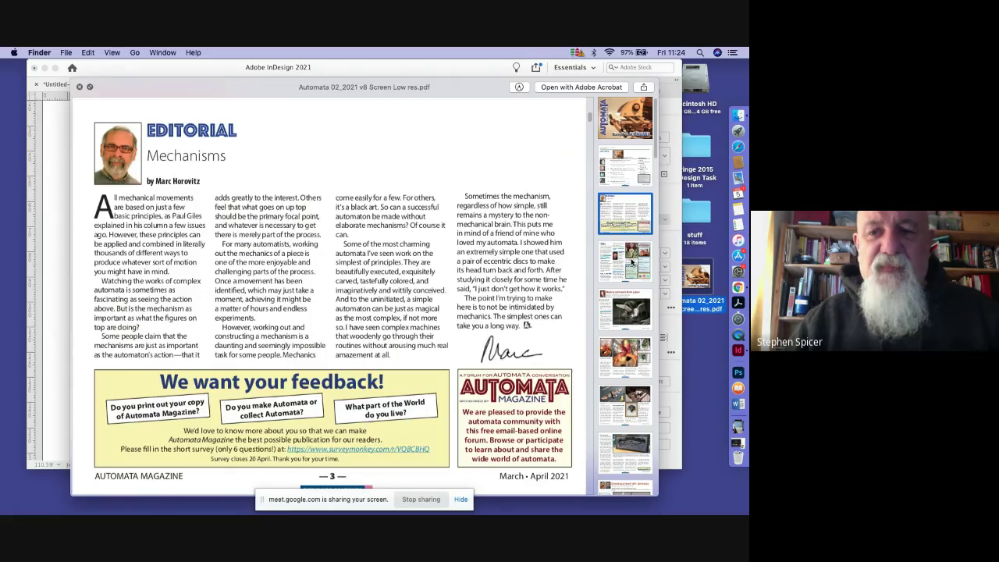
{"action": "left_click", "coordinate": [631, 264]}
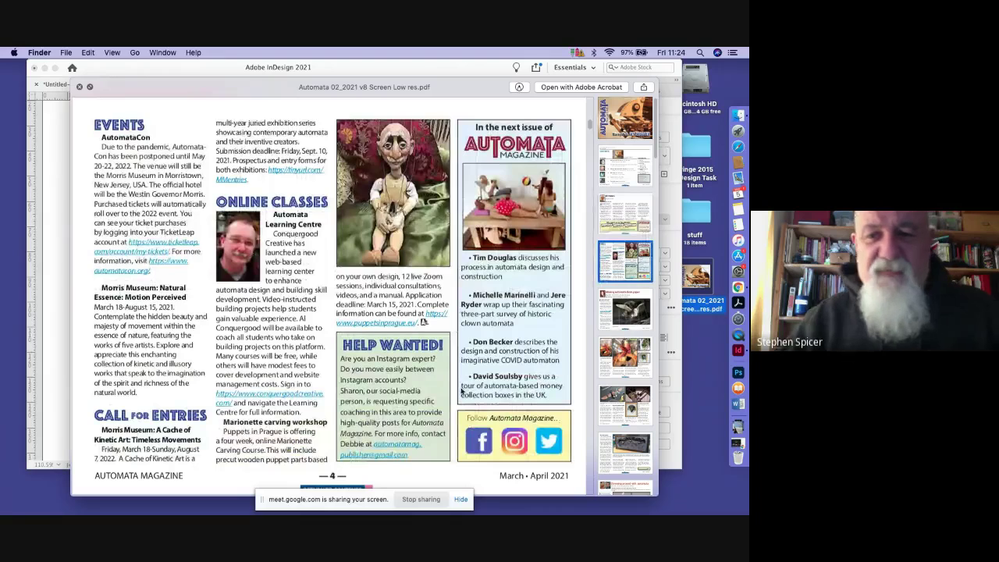
{"action": "scroll", "coordinate": [624, 341], "scroll_direction": "down", "scroll_amount": 1}
{"action": "scroll", "coordinate": [620, 361], "scroll_direction": "down", "scroll_amount": 10}
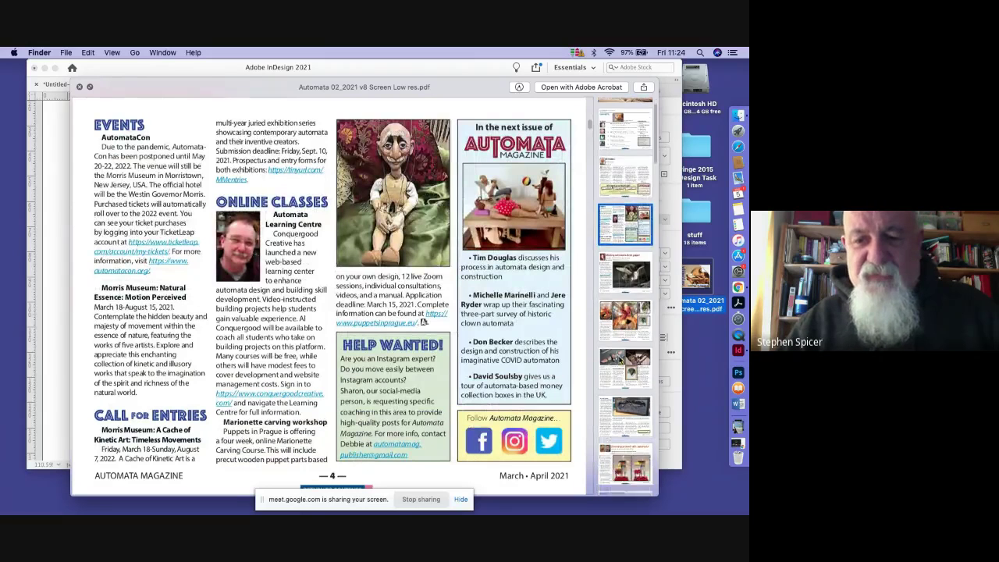
{"action": "scroll", "coordinate": [619, 362], "scroll_direction": "down", "scroll_amount": 5}
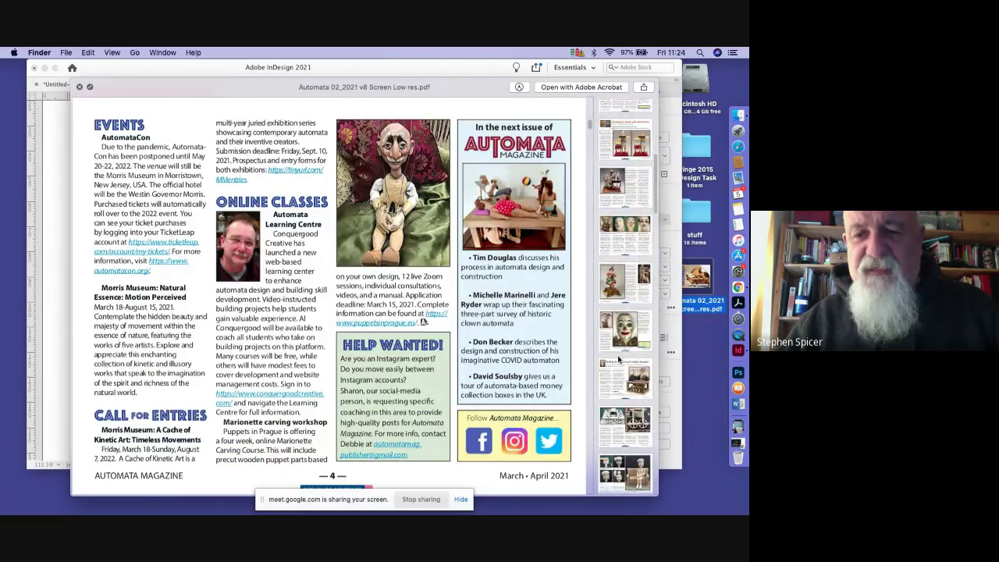
{"action": "scroll", "coordinate": [645, 398], "scroll_direction": "down", "scroll_amount": 6}
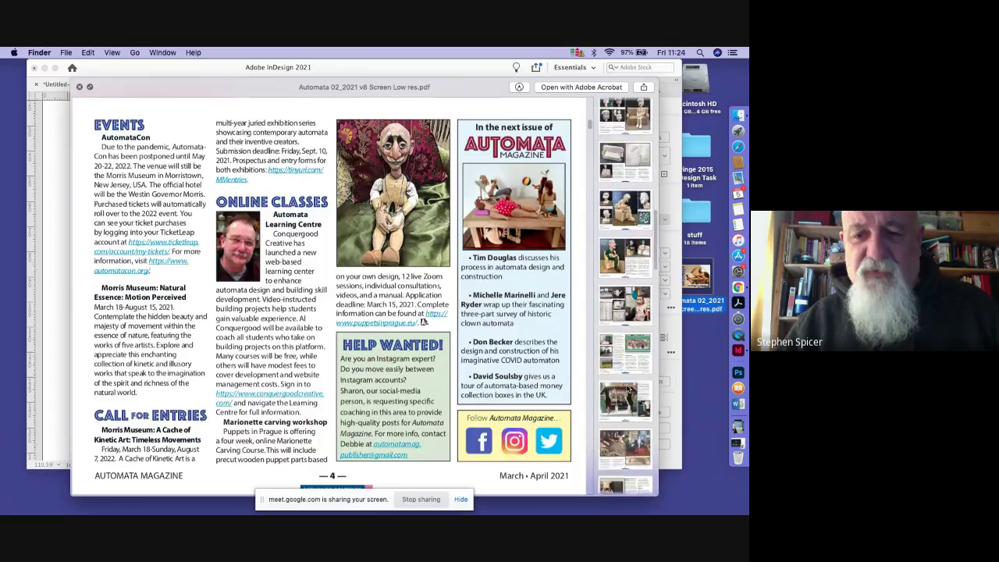
{"action": "scroll", "coordinate": [621, 385], "scroll_direction": "down", "scroll_amount": 5}
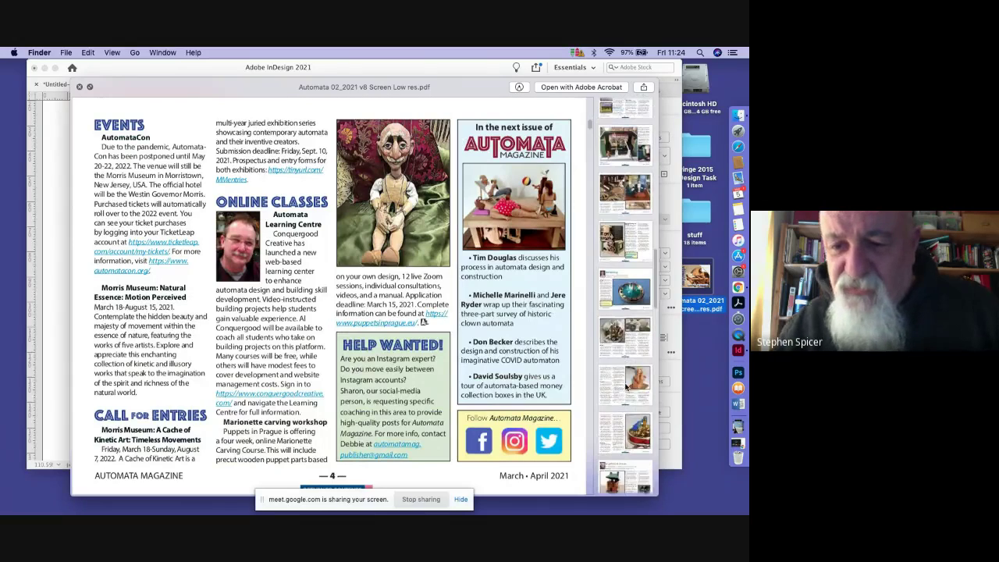
{"action": "left_click", "coordinate": [631, 303]}
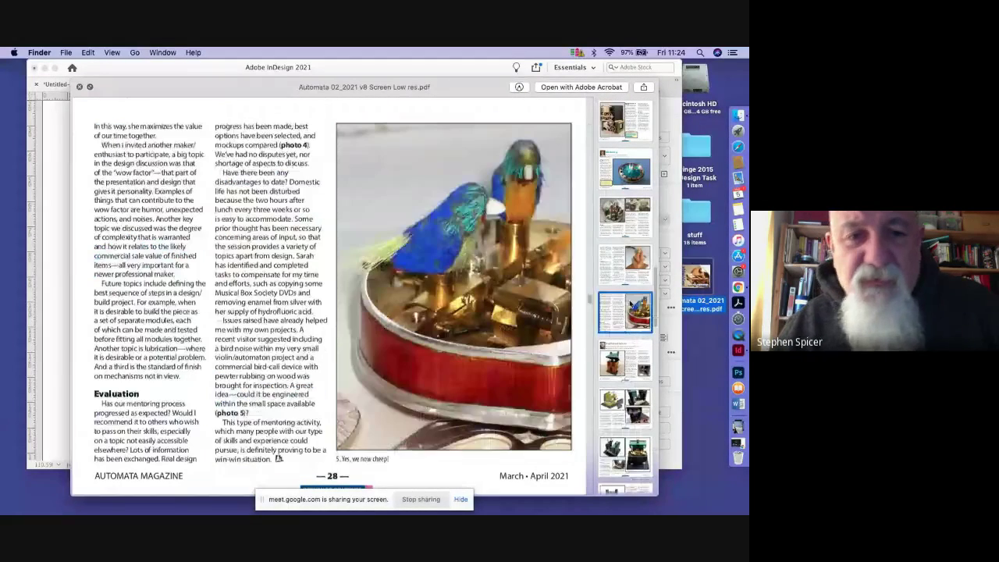
- Move on to the Get Moving article page with the pink flower automaton
{"action": "scroll", "coordinate": [624, 336], "scroll_direction": "down", "scroll_amount": 2}
{"action": "scroll", "coordinate": [624, 335], "scroll_direction": "down", "scroll_amount": 4}
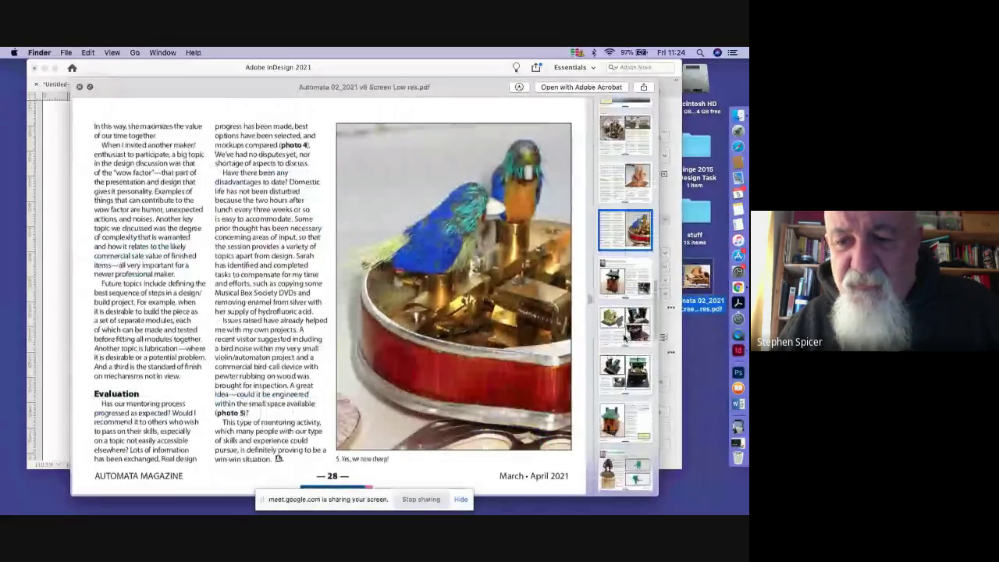
{"action": "scroll", "coordinate": [624, 353], "scroll_direction": "down", "scroll_amount": 9}
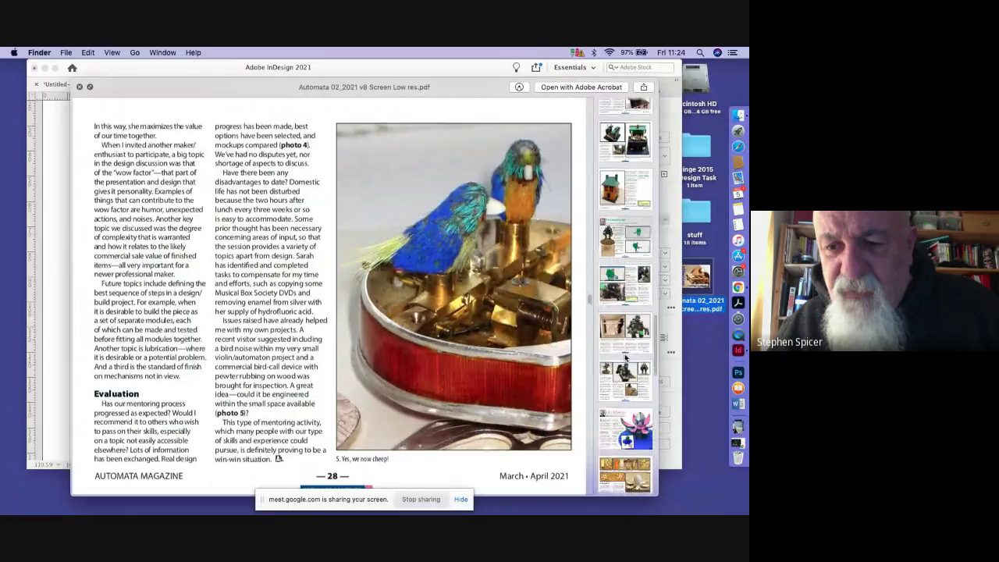
{"action": "scroll", "coordinate": [625, 357], "scroll_direction": "down", "scroll_amount": 1}
{"action": "left_click", "coordinate": [636, 425]}
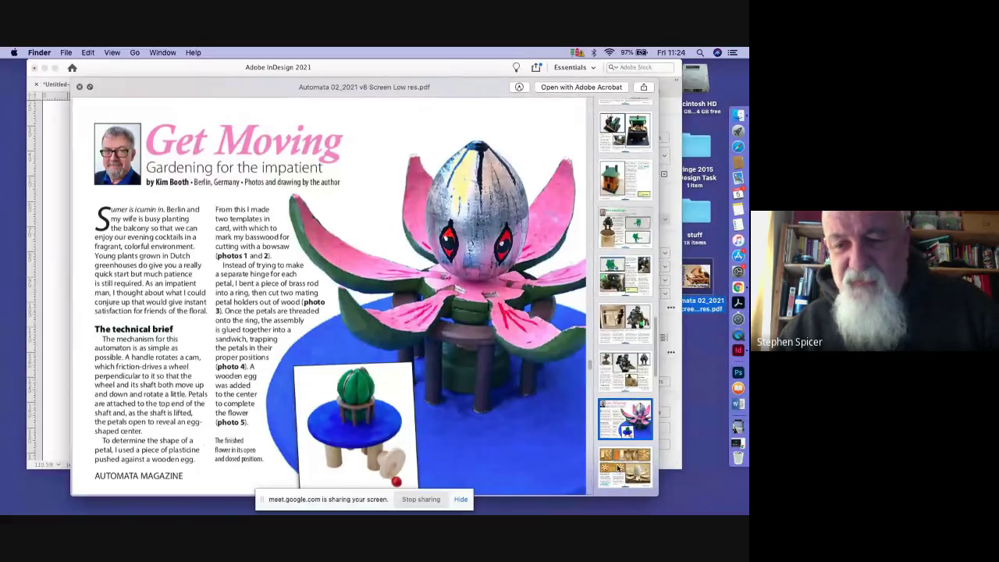
- Jump to page 38, then scroll back up to page 36's Final thoughts section
{"action": "scroll", "coordinate": [618, 471], "scroll_direction": "down", "scroll_amount": 2}
{"action": "scroll", "coordinate": [619, 471], "scroll_direction": "down", "scroll_amount": 4}
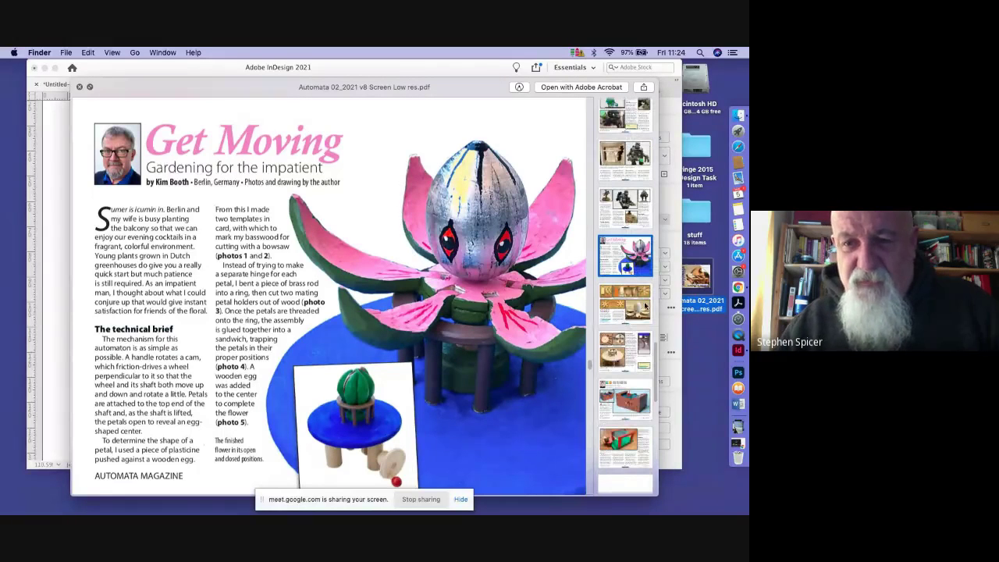
{"action": "left_click", "coordinate": [616, 302]}
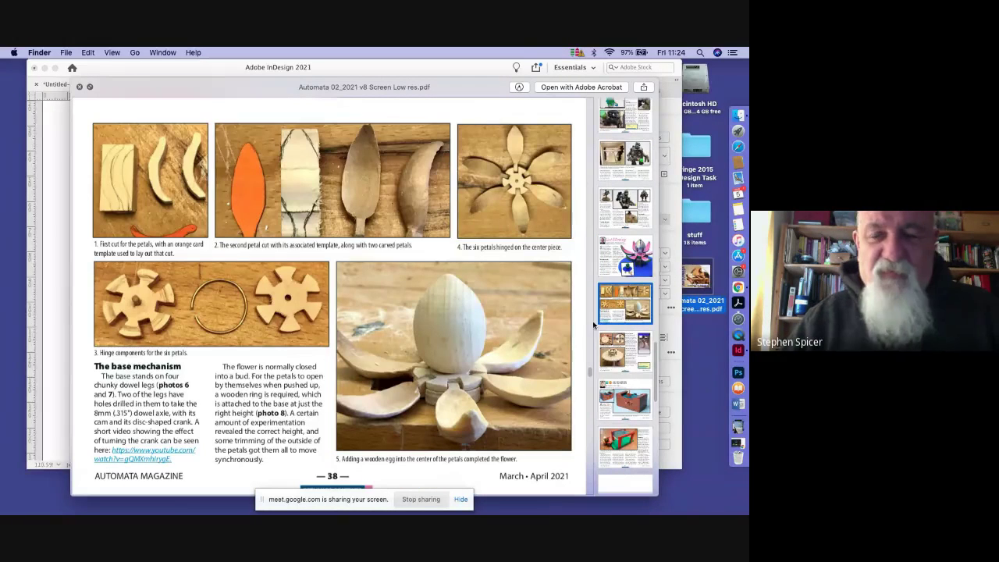
{"action": "scroll", "coordinate": [620, 351], "scroll_direction": "down", "scroll_amount": 4}
{"action": "scroll", "coordinate": [620, 355], "scroll_direction": "down", "scroll_amount": 10}
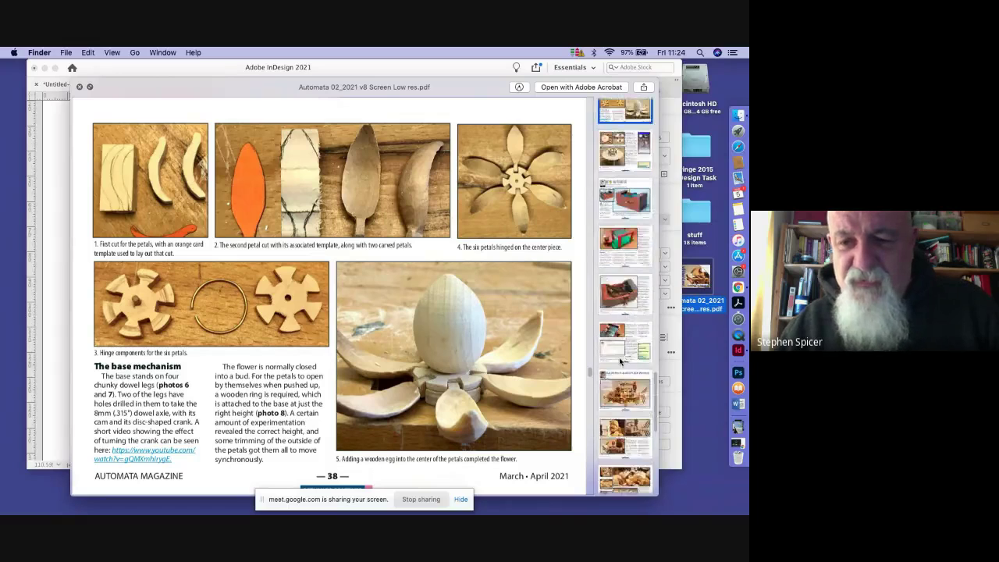
{"action": "scroll", "coordinate": [621, 362], "scroll_direction": "up", "scroll_amount": 15}
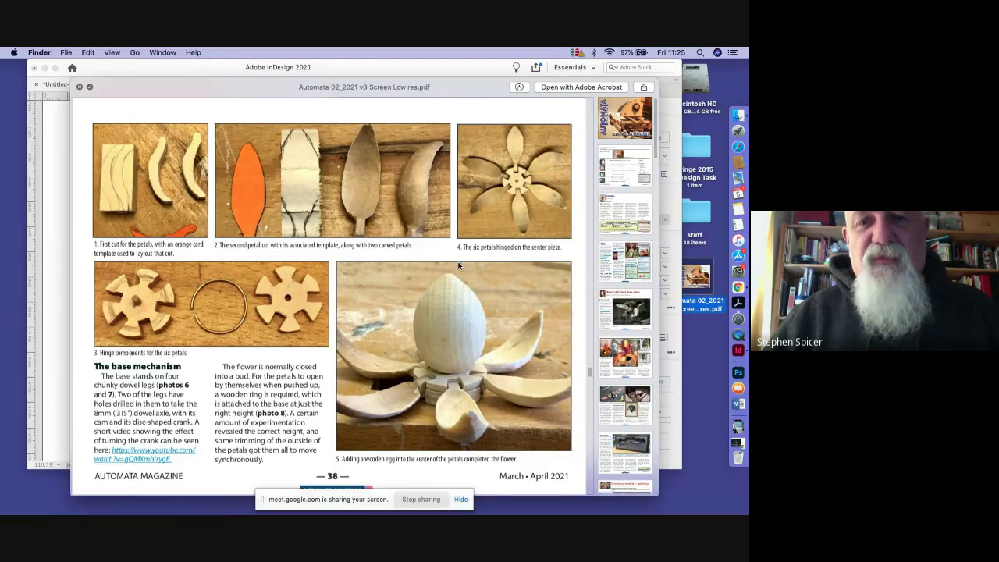
{"action": "scroll", "coordinate": [445, 277], "scroll_direction": "up", "scroll_amount": 3}
{"action": "scroll", "coordinate": [460, 264], "scroll_direction": "up", "scroll_amount": 5}
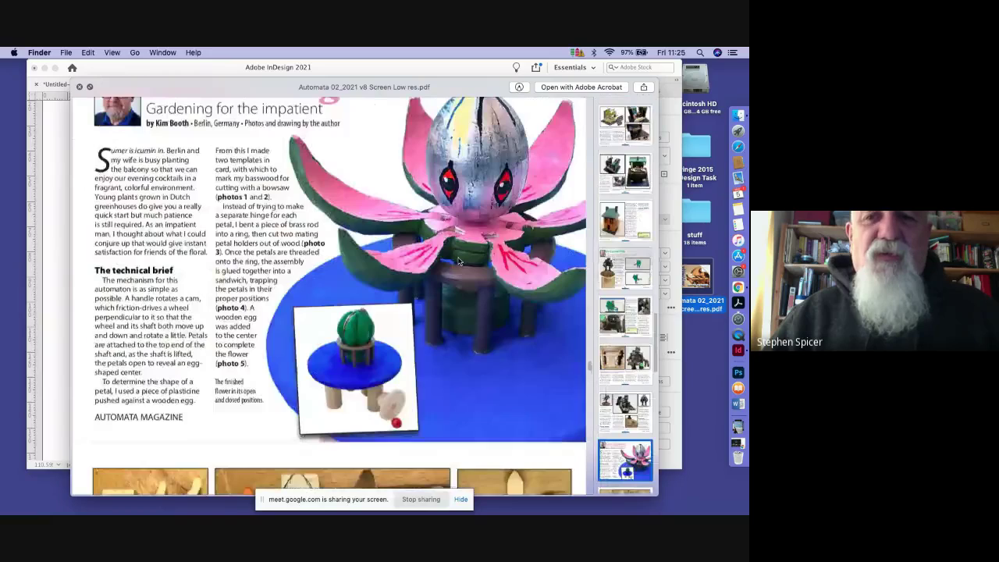
{"action": "scroll", "coordinate": [406, 284], "scroll_direction": "up", "scroll_amount": 10}
{"action": "scroll", "coordinate": [308, 142], "scroll_direction": "up", "scroll_amount": 4}
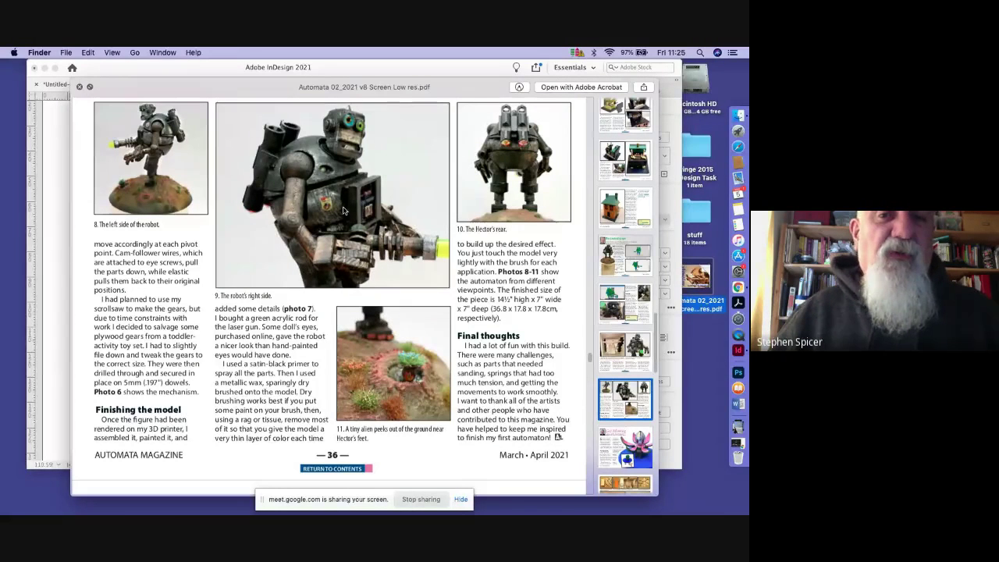
- Scroll the thumbnails back to the top and return to the Contents page 2
{"action": "scroll", "coordinate": [294, 226], "scroll_direction": "up", "scroll_amount": 3}
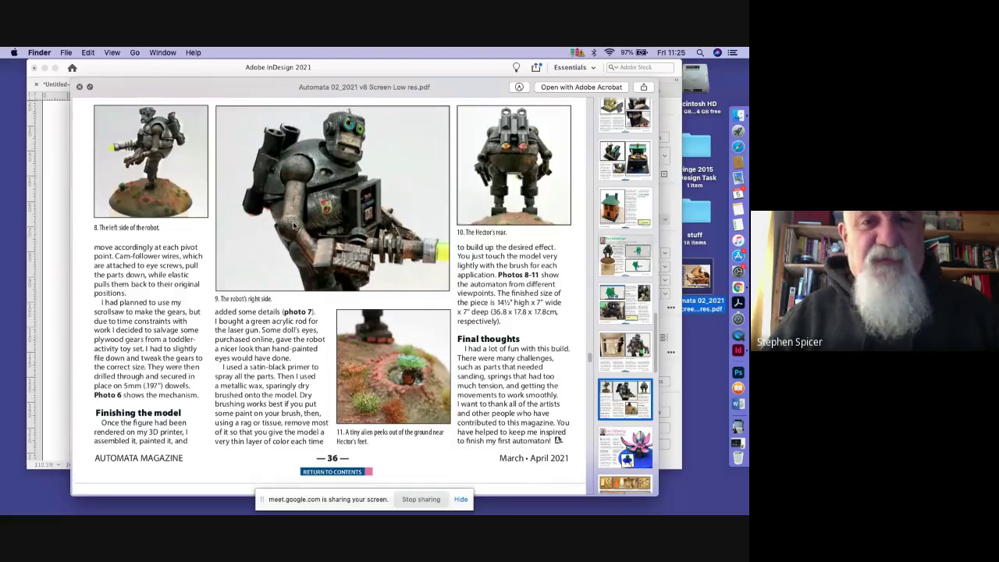
{"action": "scroll", "coordinate": [294, 227], "scroll_direction": "up", "scroll_amount": 10}
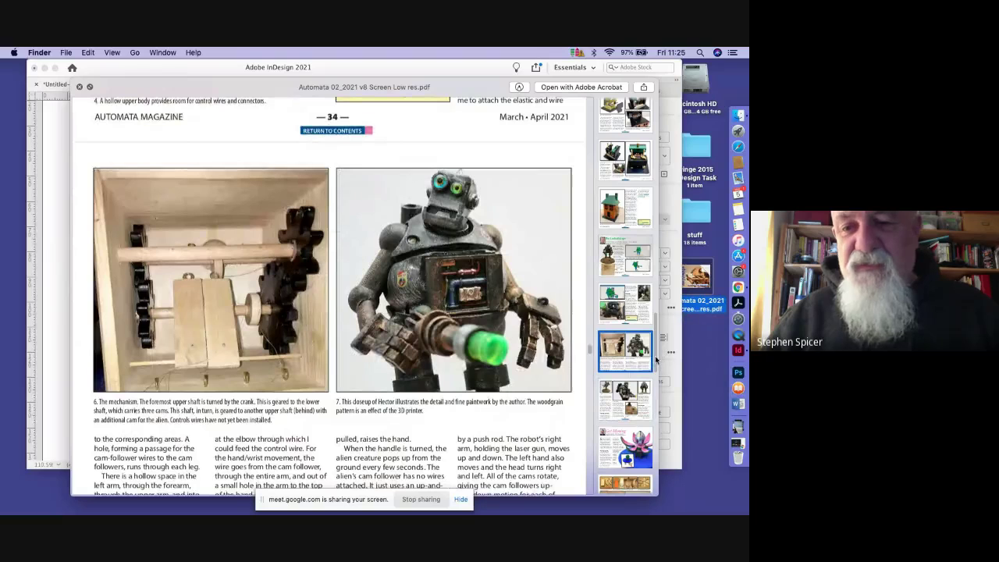
{"action": "scroll", "coordinate": [657, 358], "scroll_direction": "up", "scroll_amount": 1}
{"action": "left_click_drag", "start_coordinate": [658, 359], "coordinate": [686, 101]}
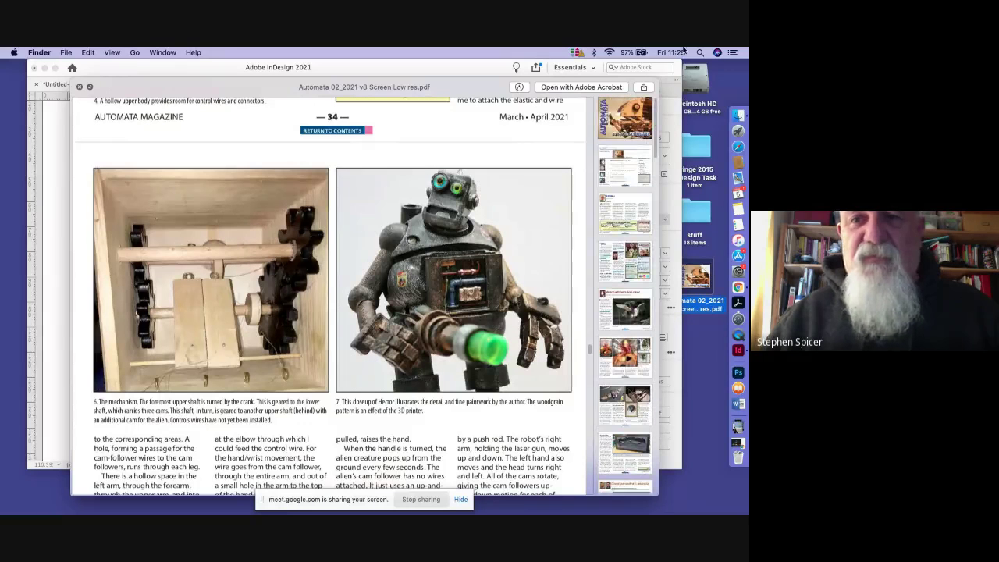
{"action": "left_click", "coordinate": [623, 164]}
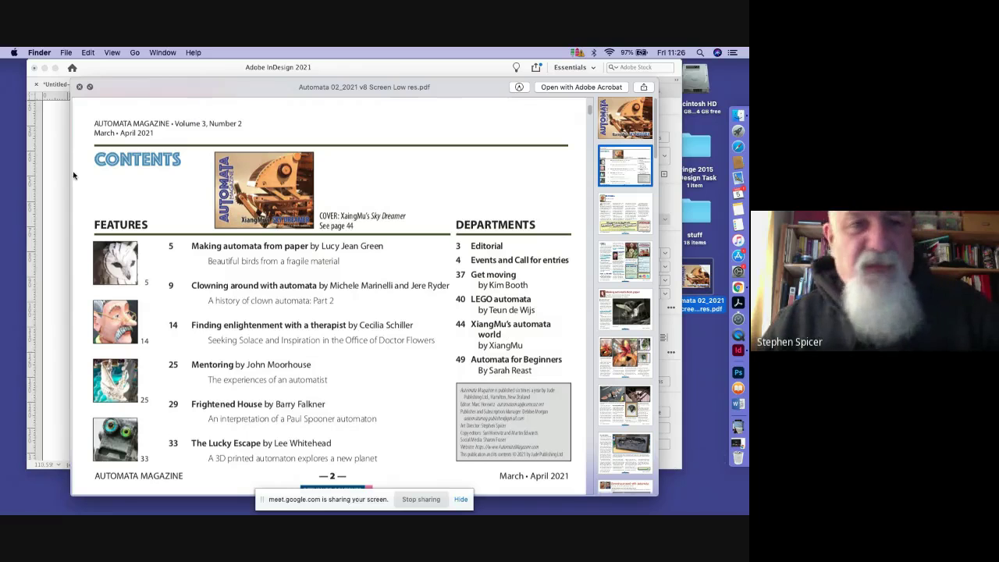
- Close the Quick Look preview of the Automata magazine
{"action": "left_click", "coordinate": [78, 87]}
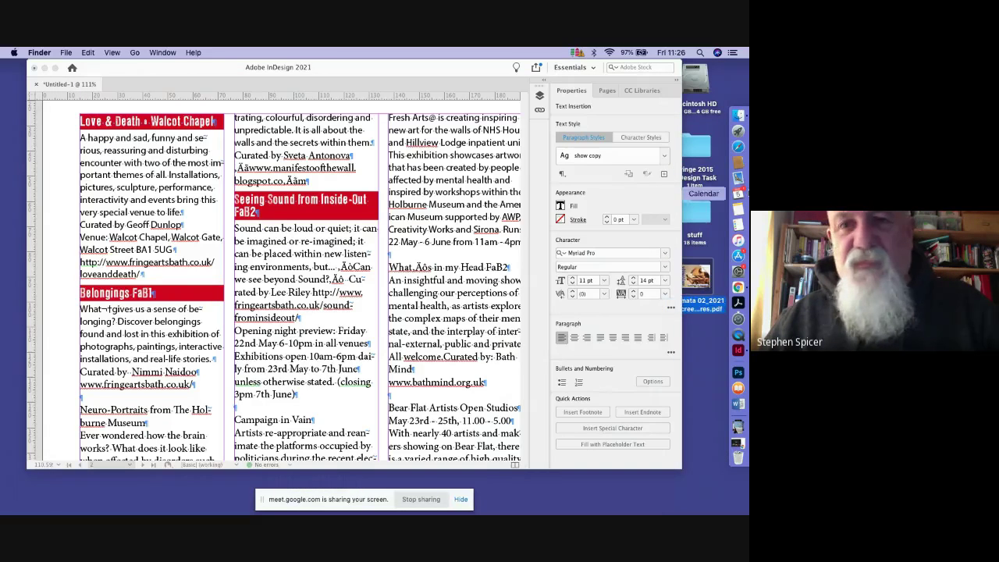